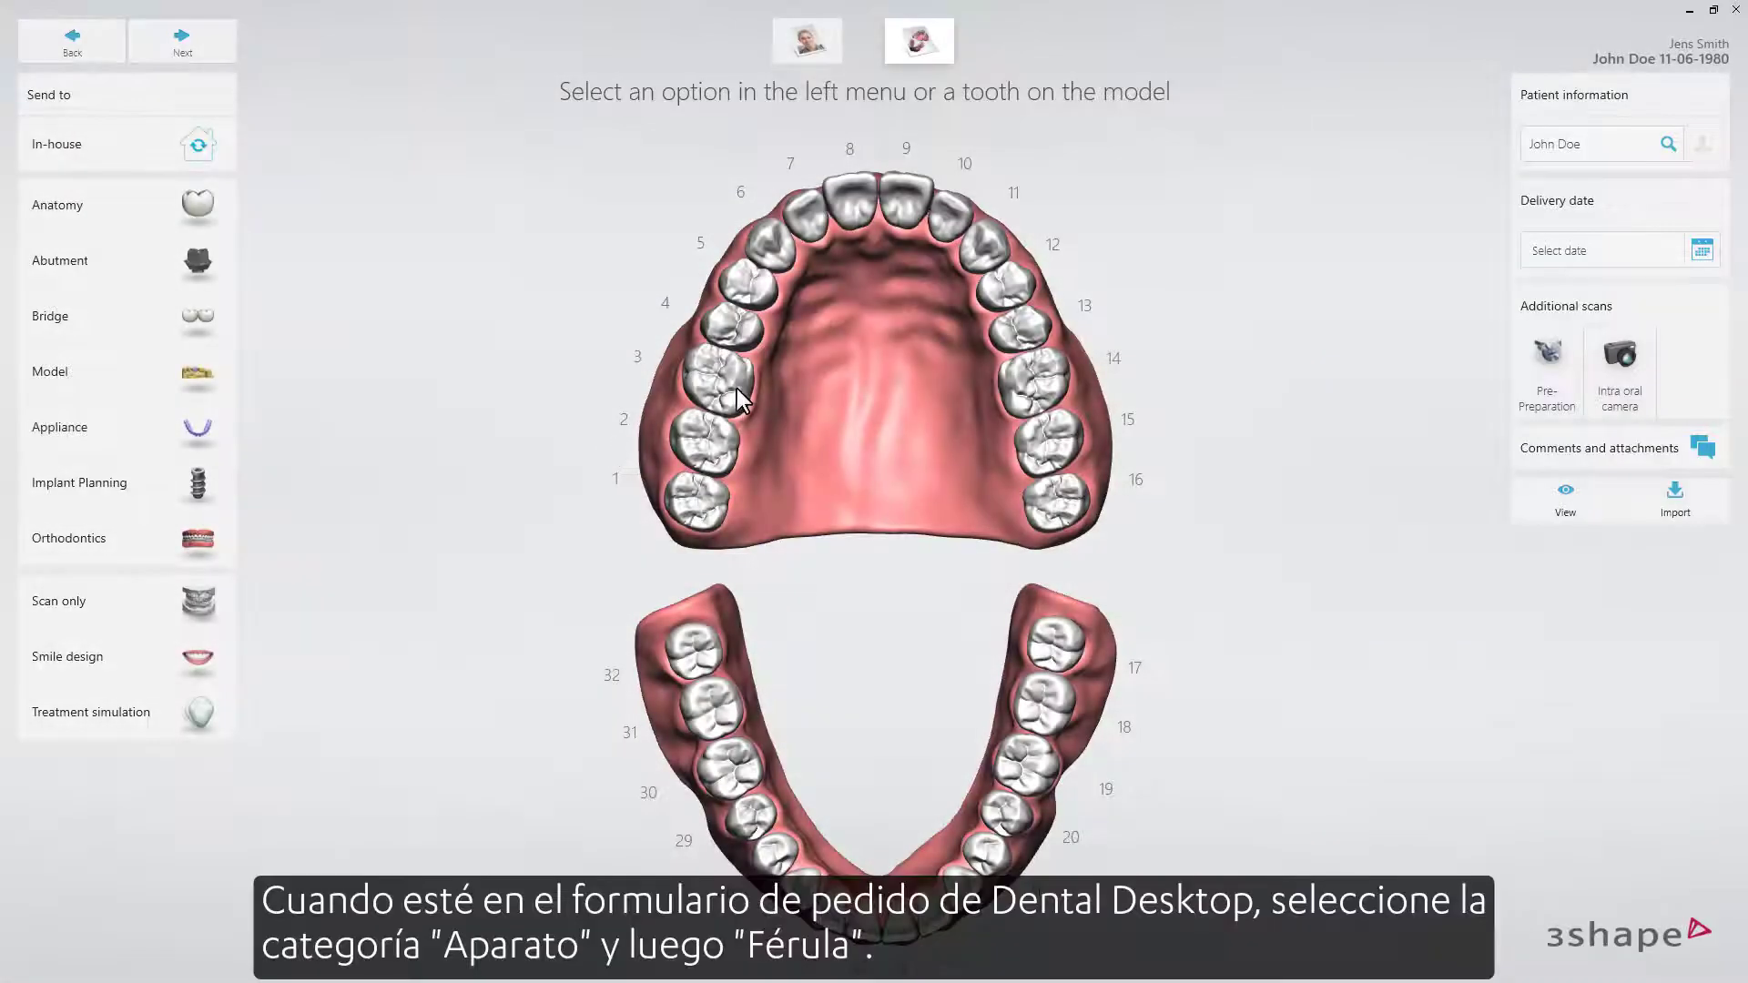
Select tooth 3 on the upper jaw and set the appliance to Splint
click(738, 390)
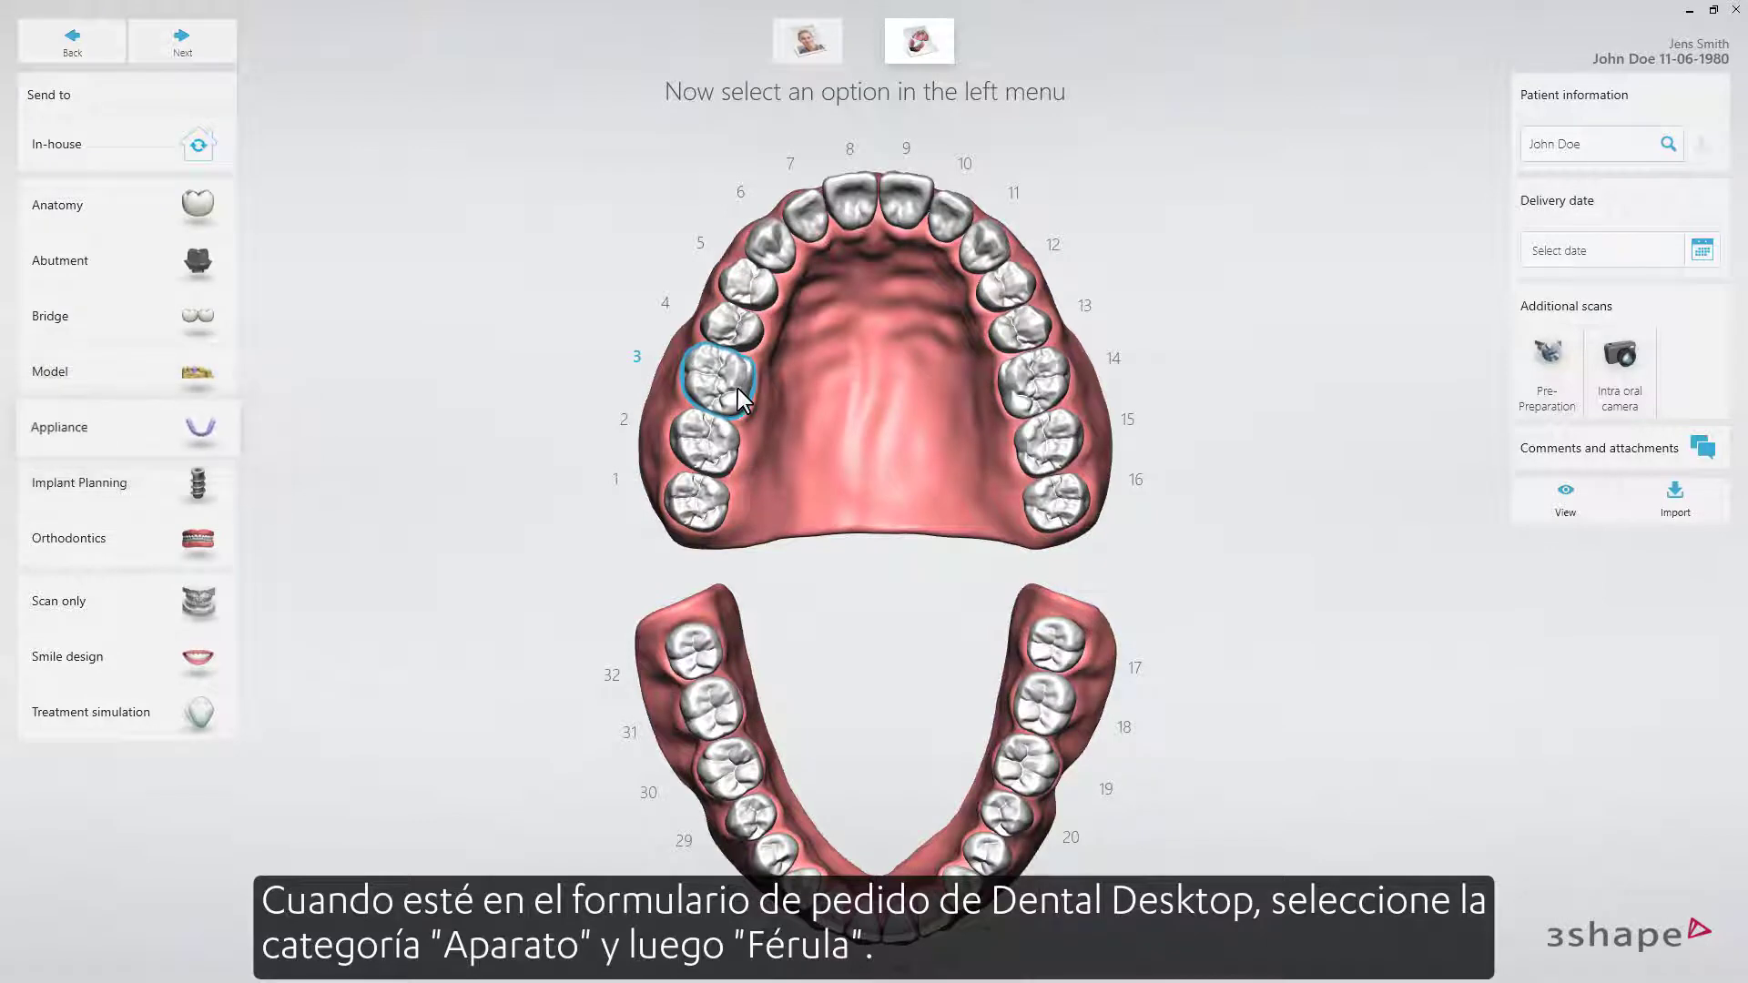
click(166, 445)
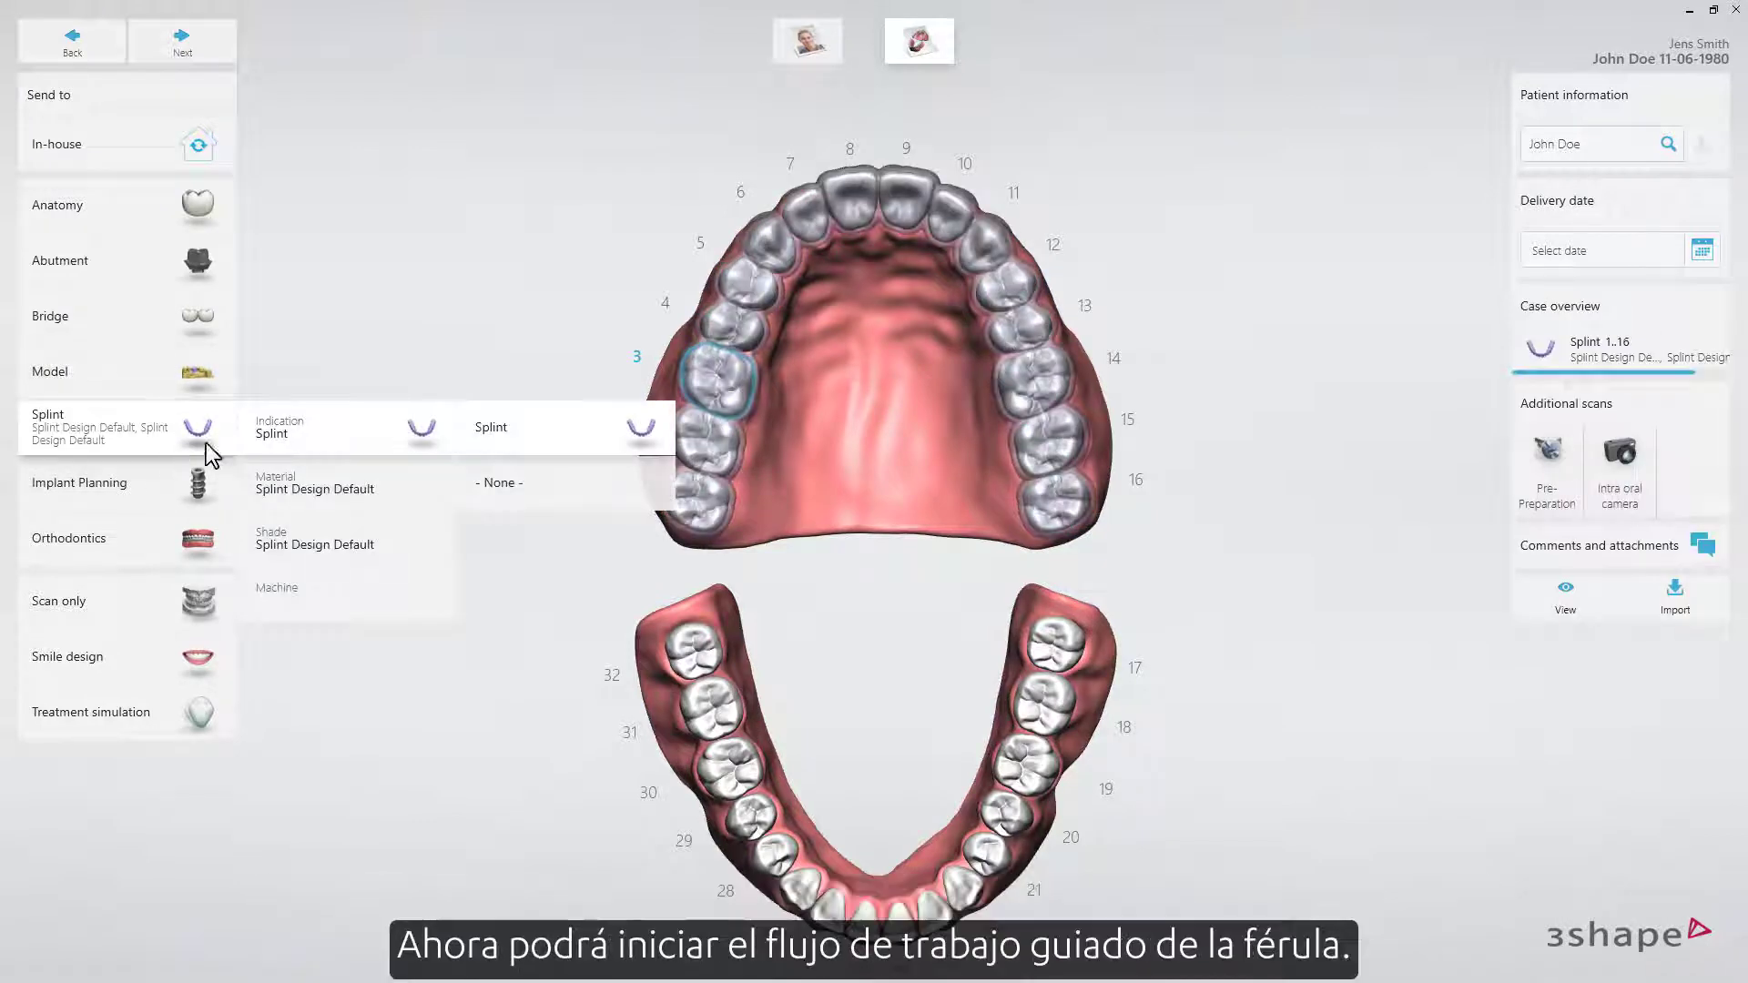
mouse_move(401, 565)
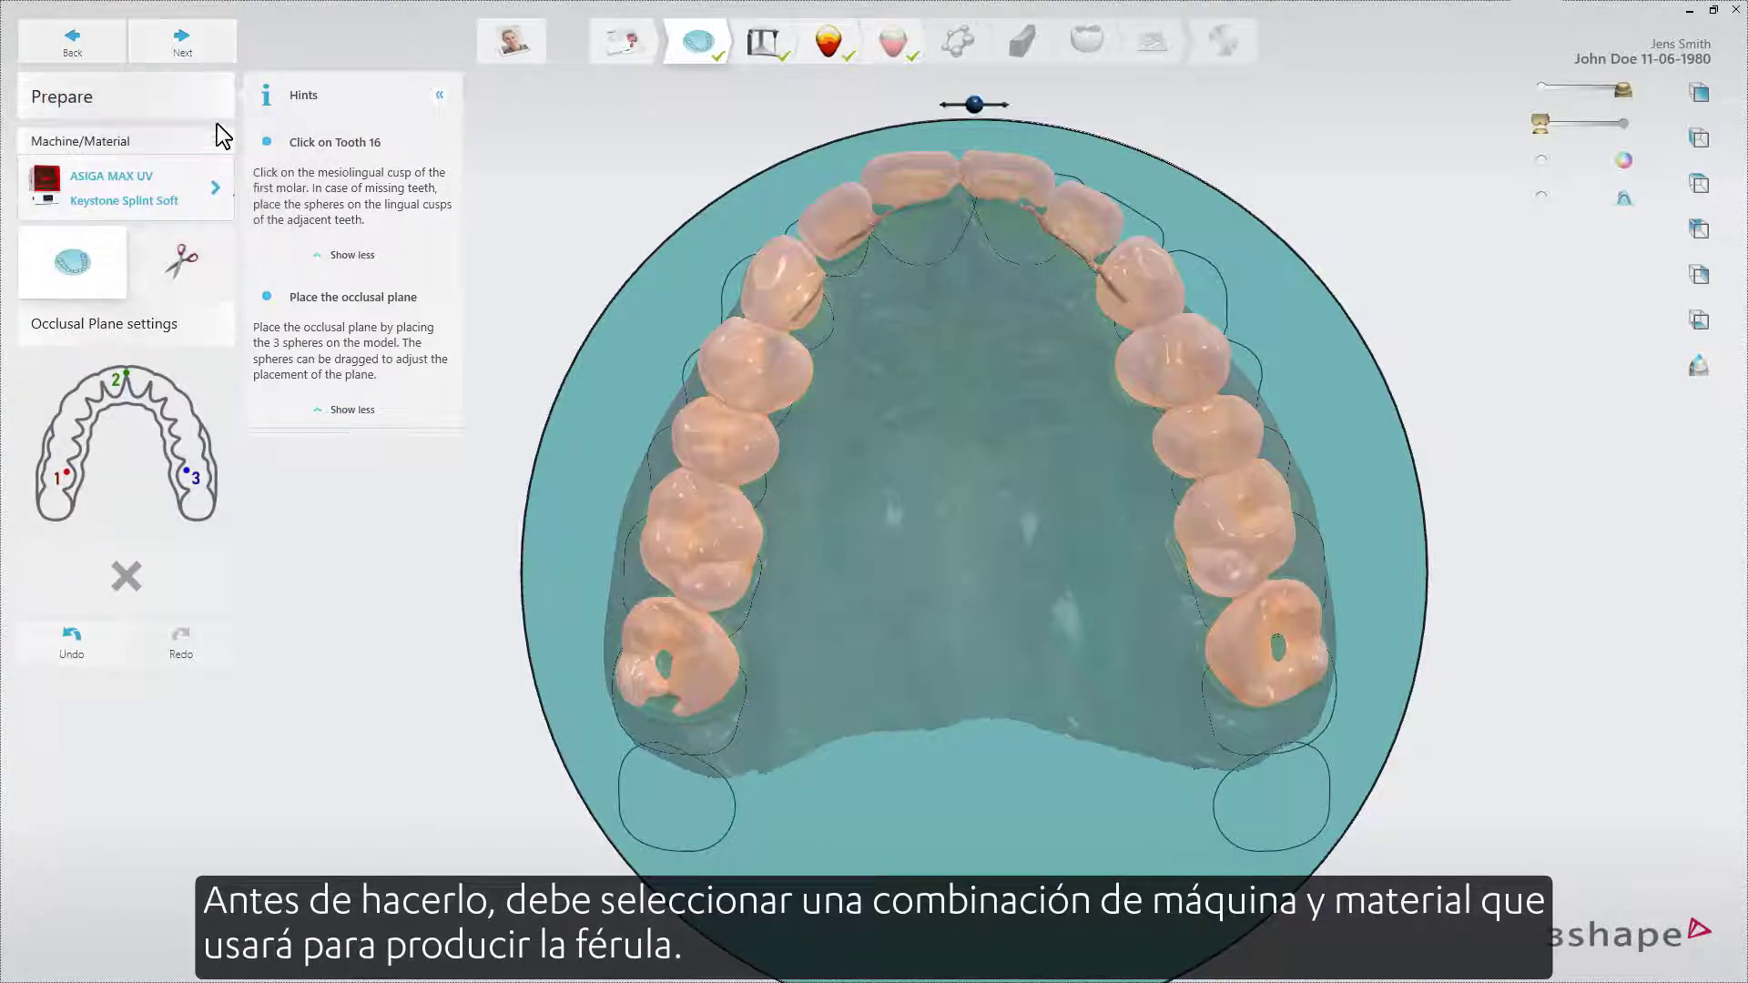
Confirm ASIGA MAX UV and Keystone Splint Soft, then place occlusal-plane points on teeth 16, 11/21 and 26
click(216, 186)
click(242, 232)
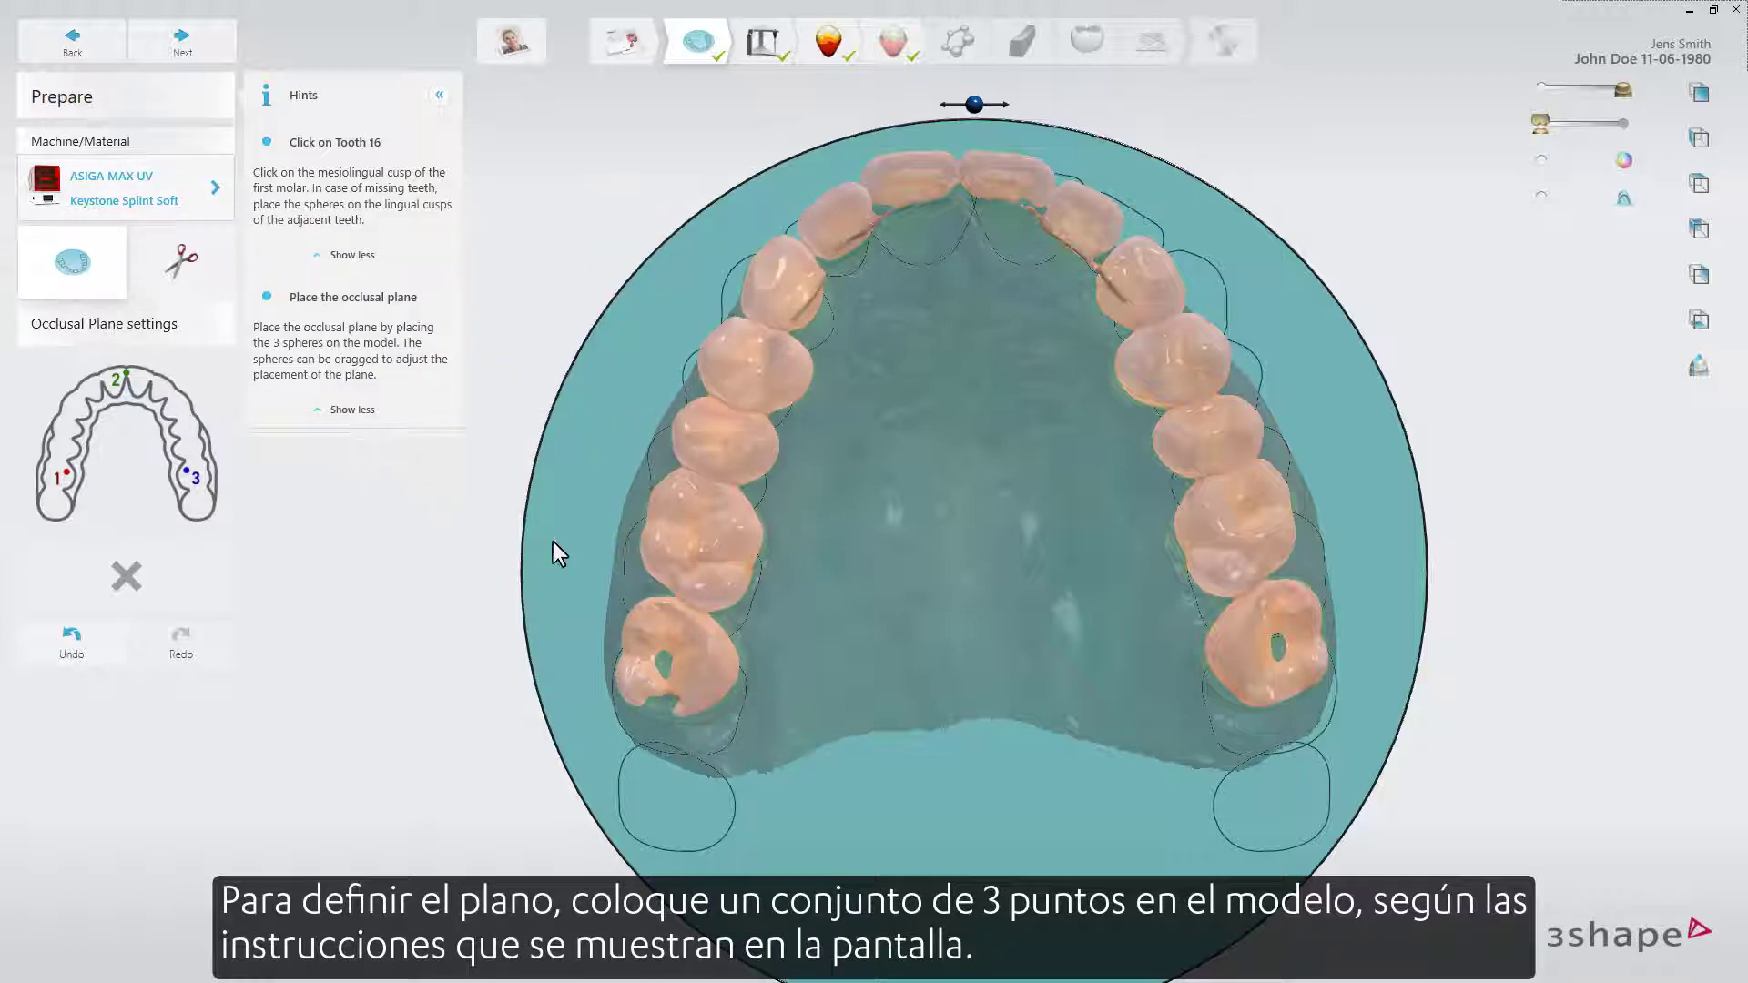
click(736, 528)
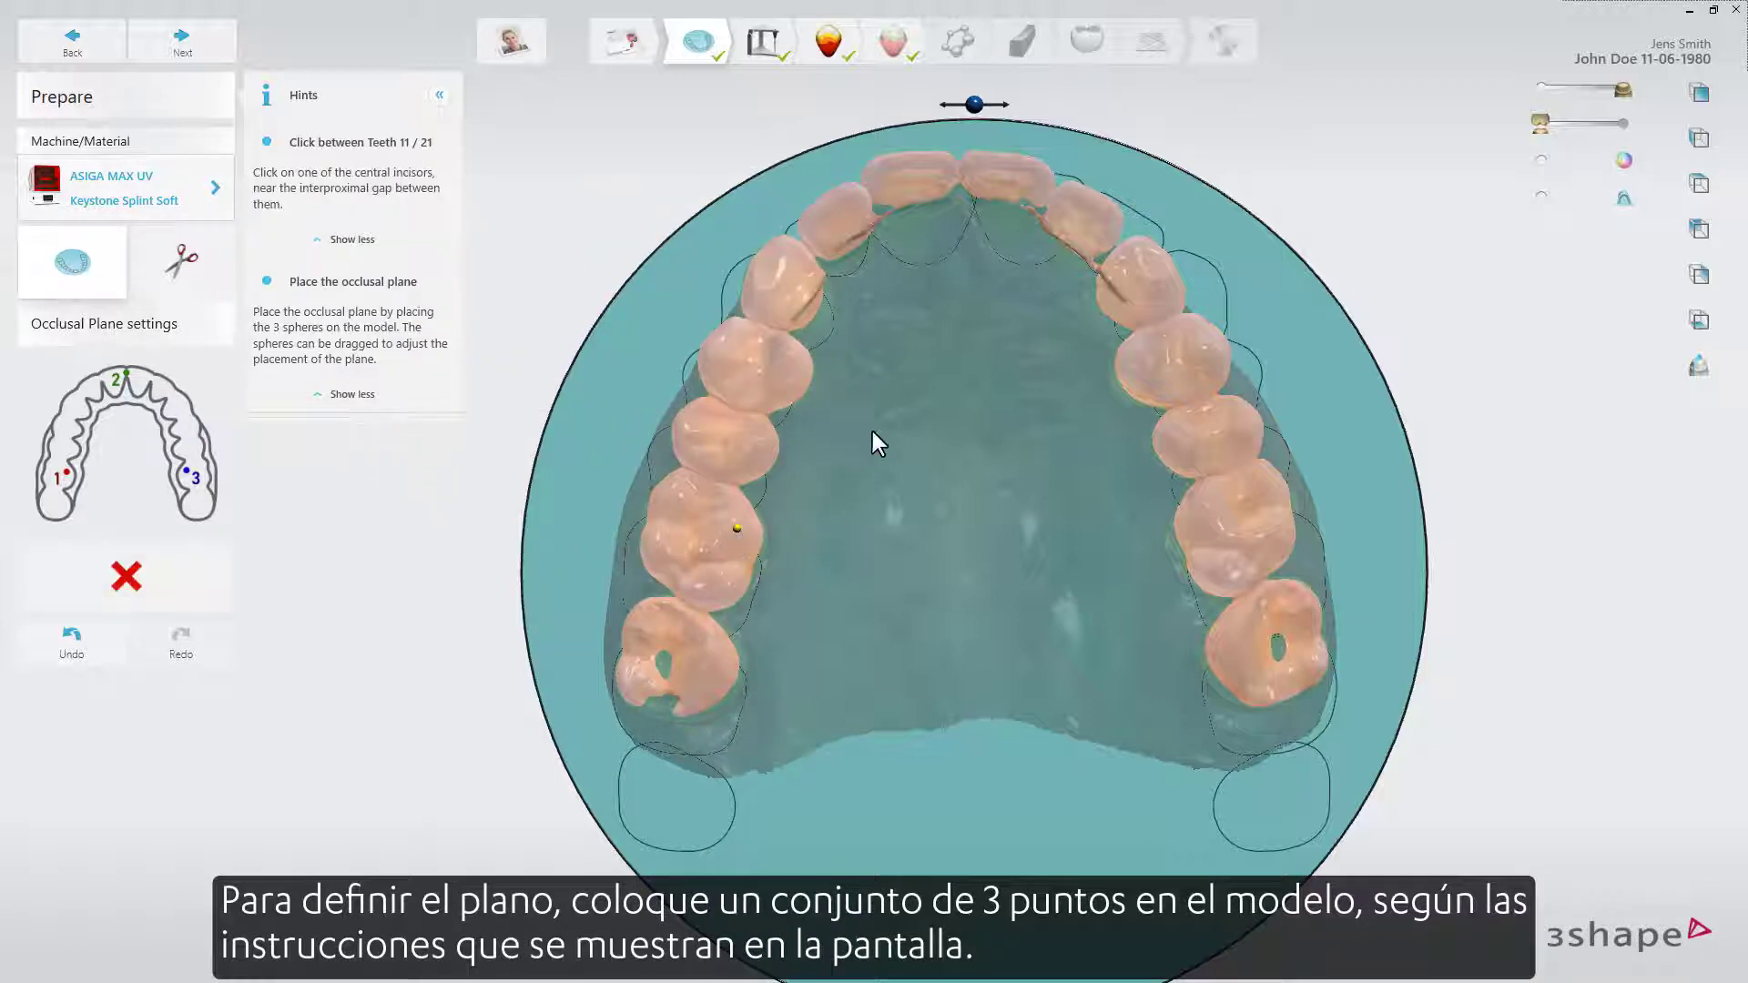
click(958, 178)
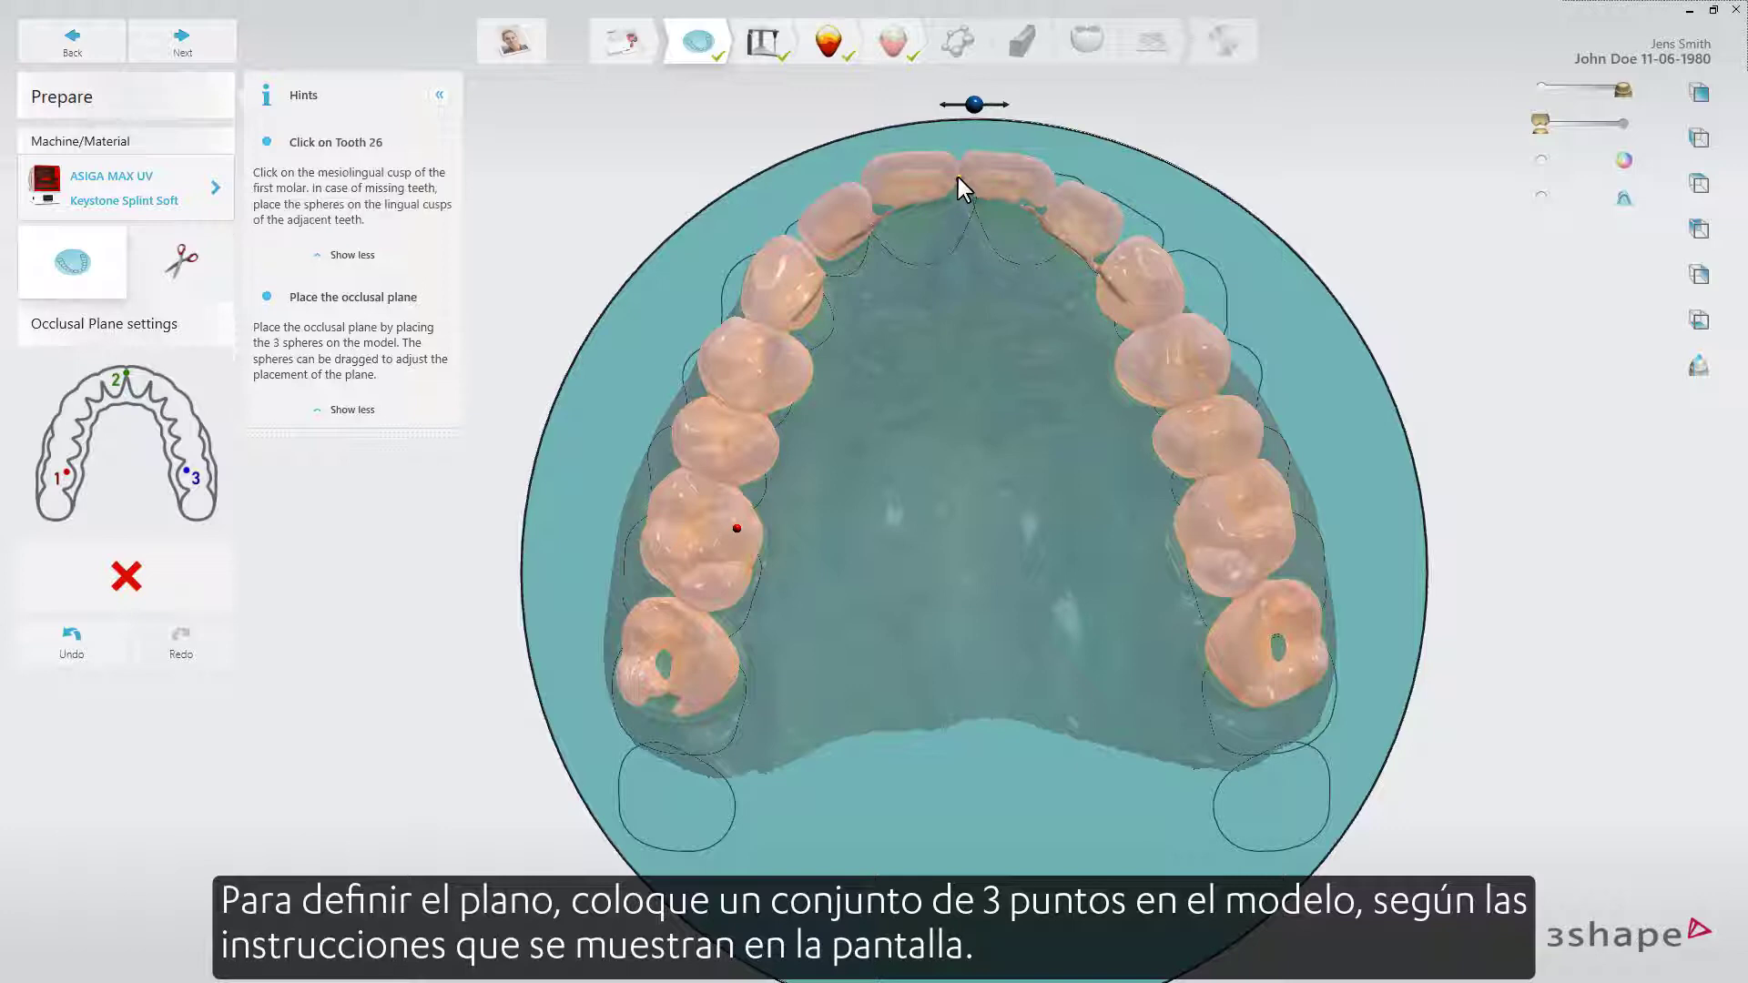
click(1204, 509)
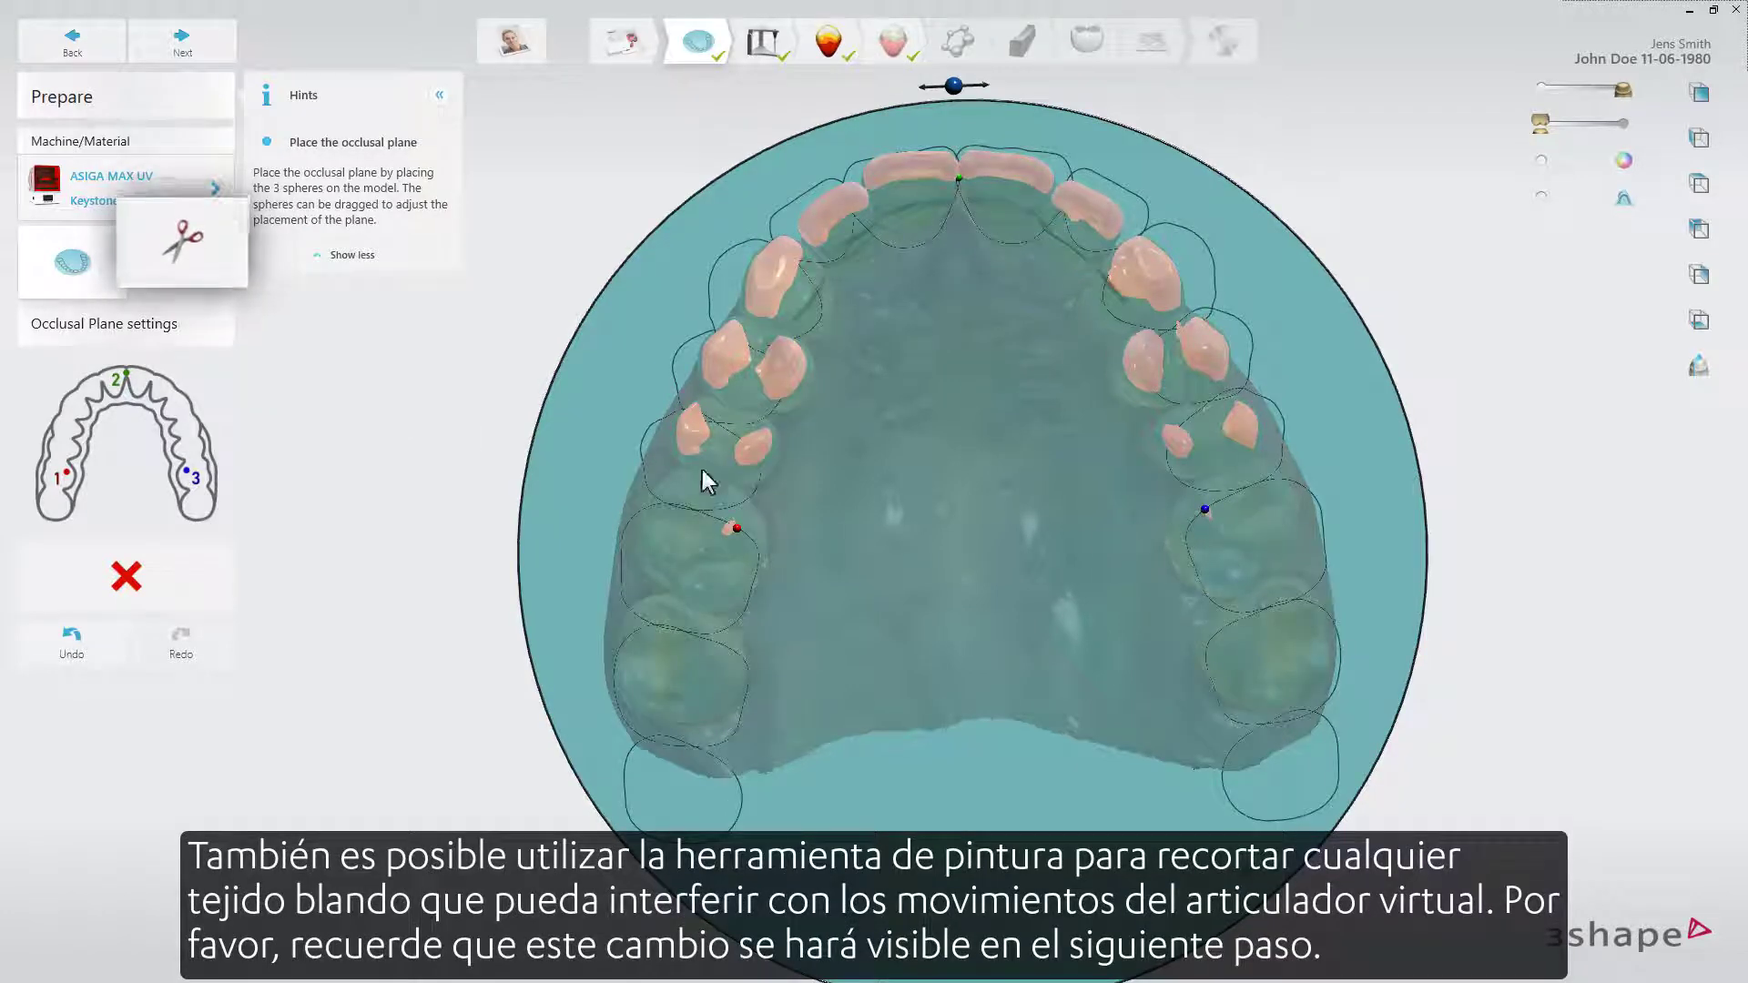
click(210, 275)
Trim away the gum tissue along the right edge of the upper-jaw scan
mouse_move(893, 515)
right_down()
mouse_move(895, 432)
mouse_move(690, 476)
mouse_move(1313, 531)
right_up()
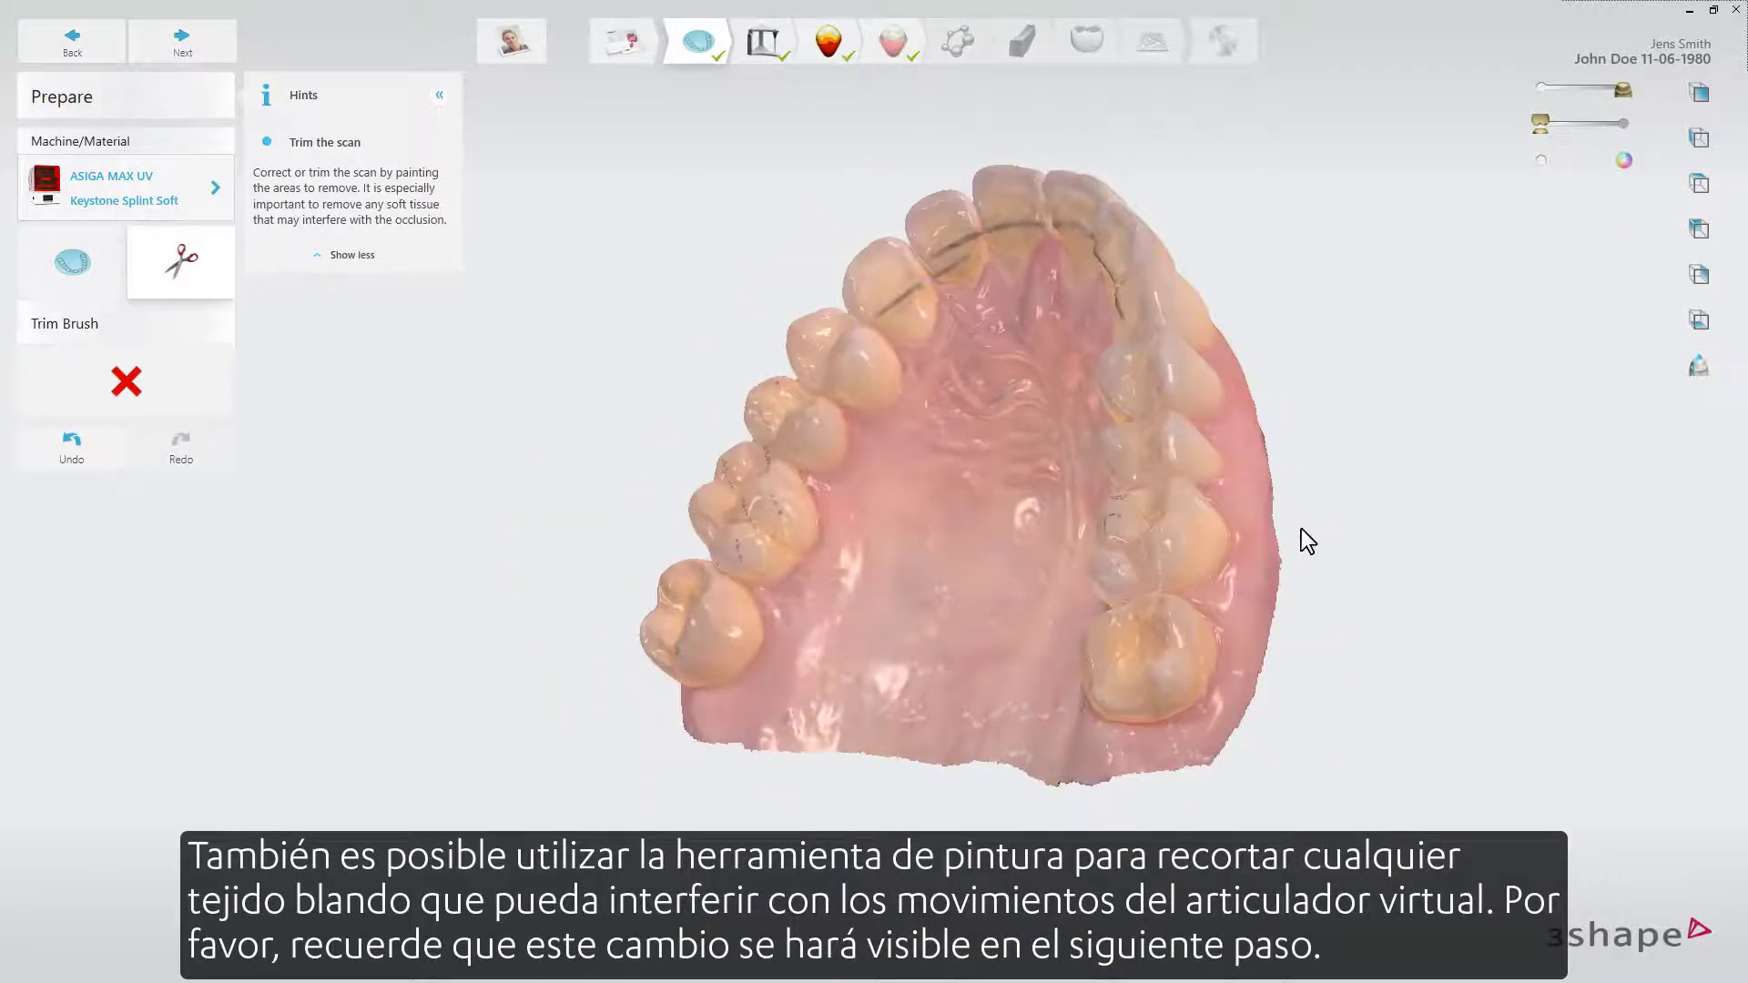
drag(1278, 556, 1266, 634)
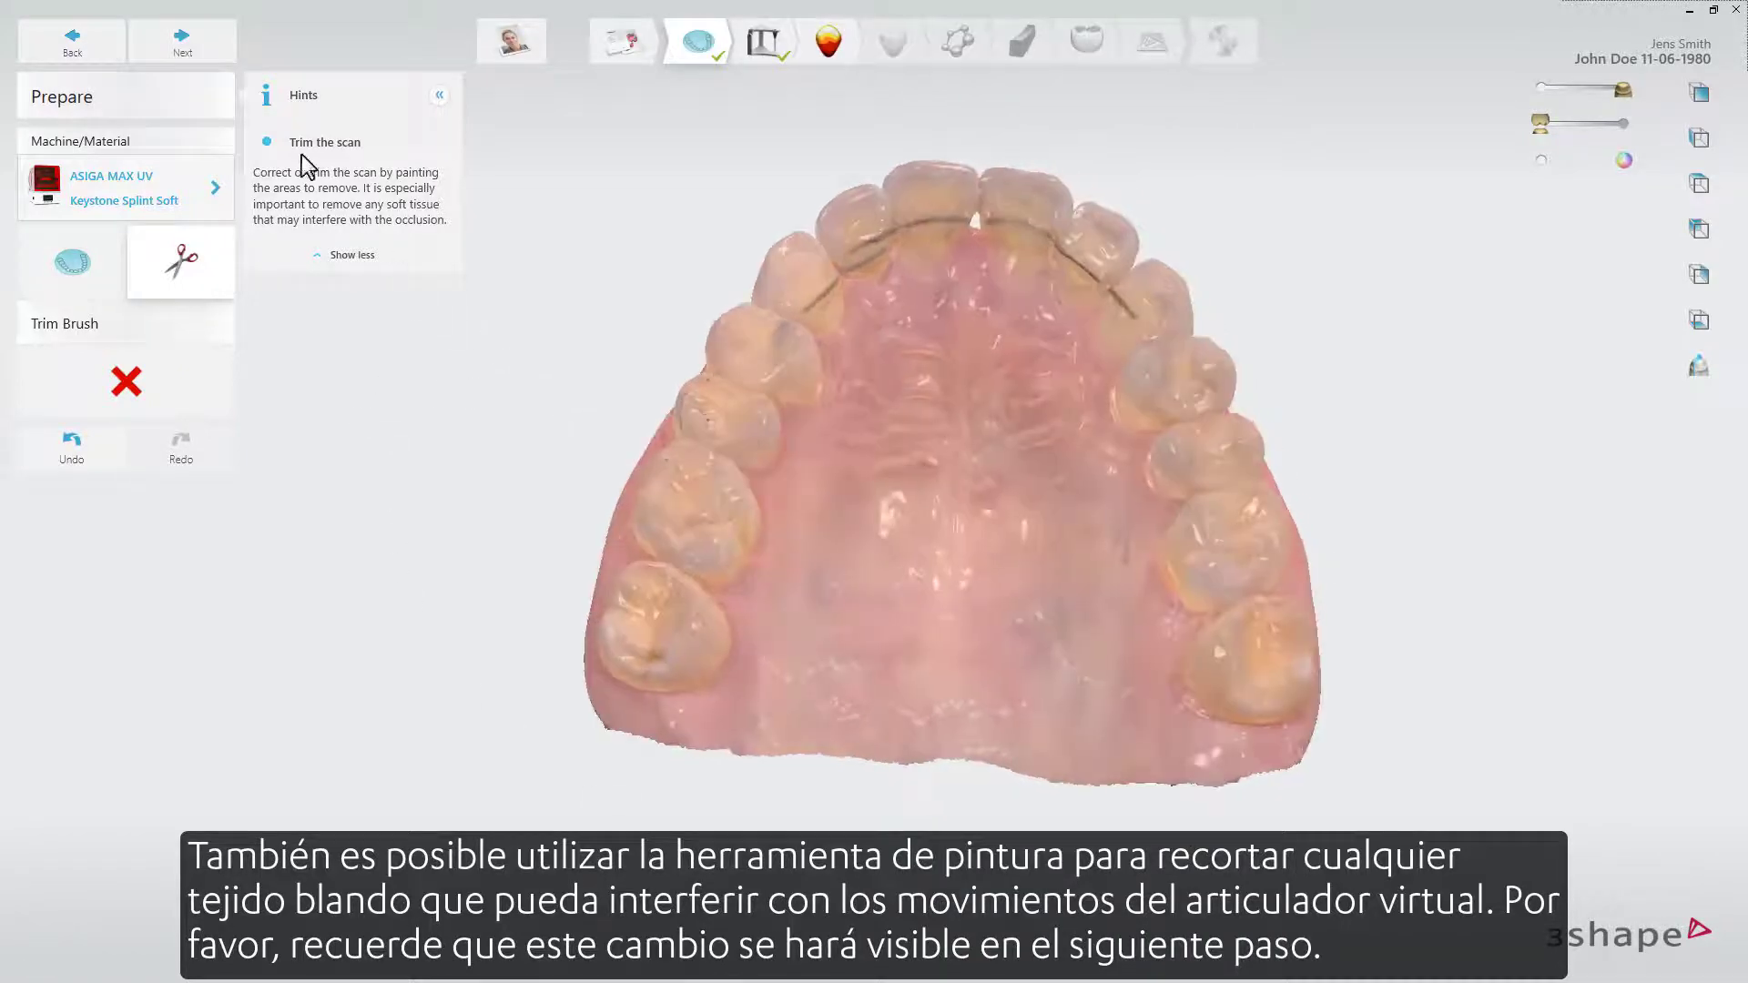
click(184, 44)
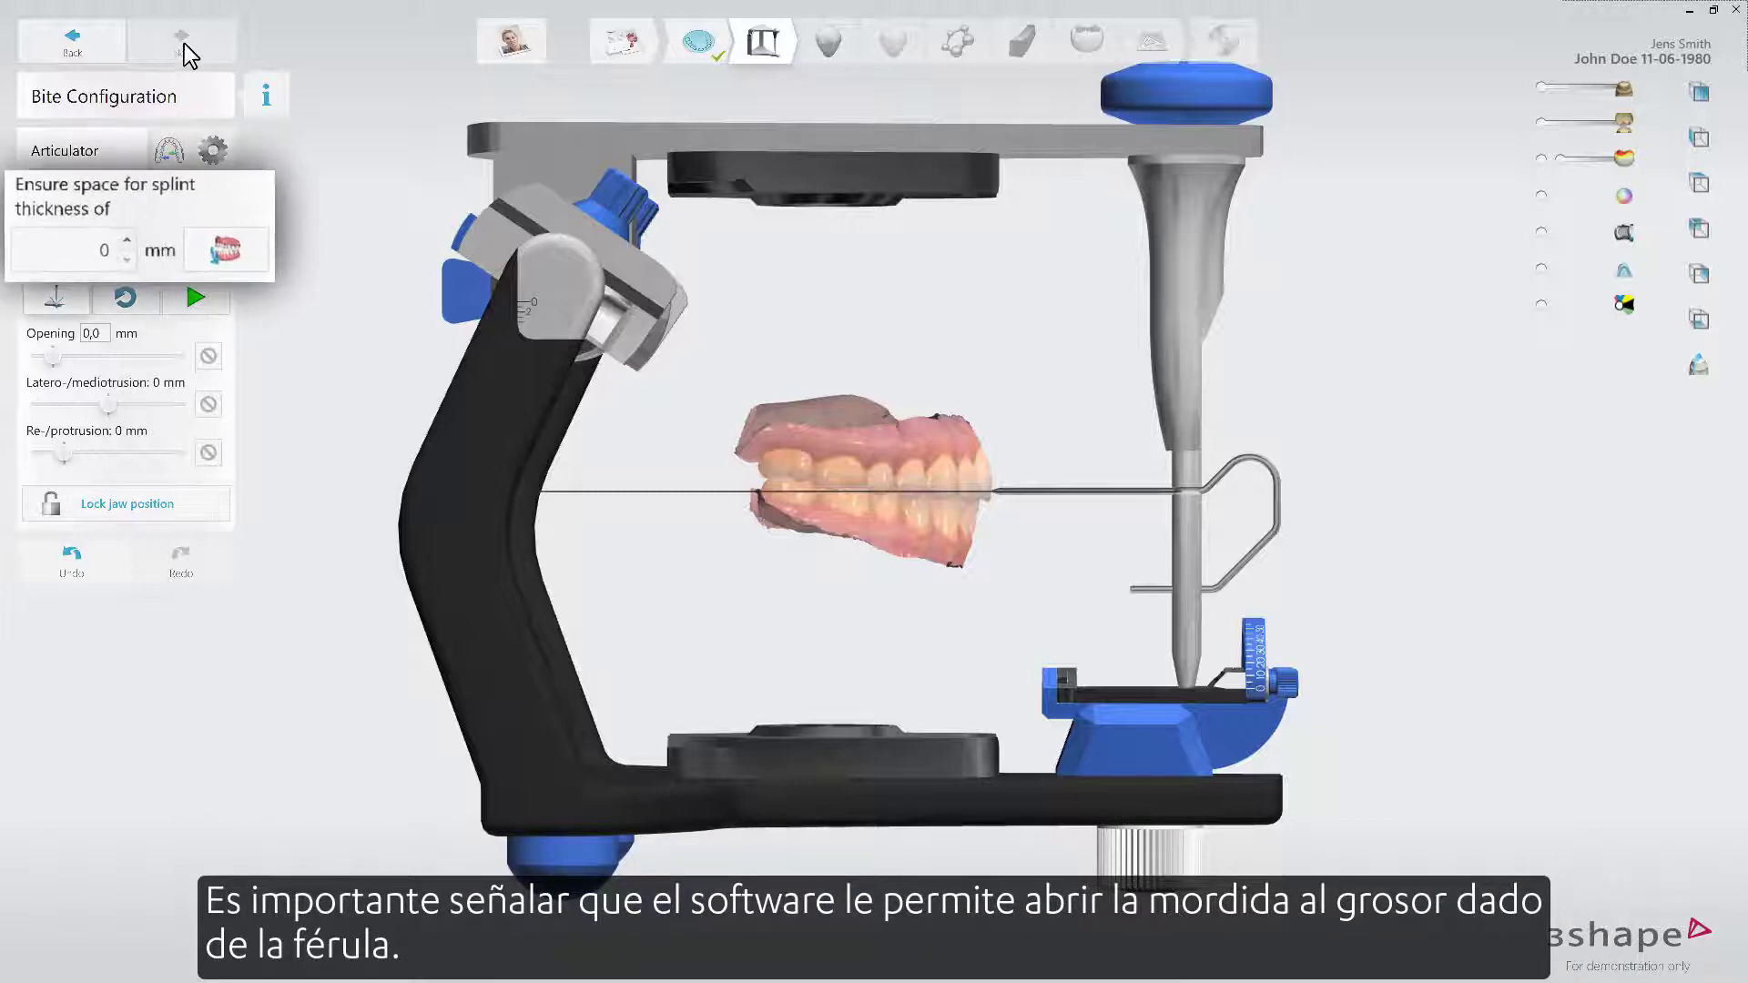
Reserve 1,6 mm of splint thickness space and open the bite to 6,5 mm
click(119, 236)
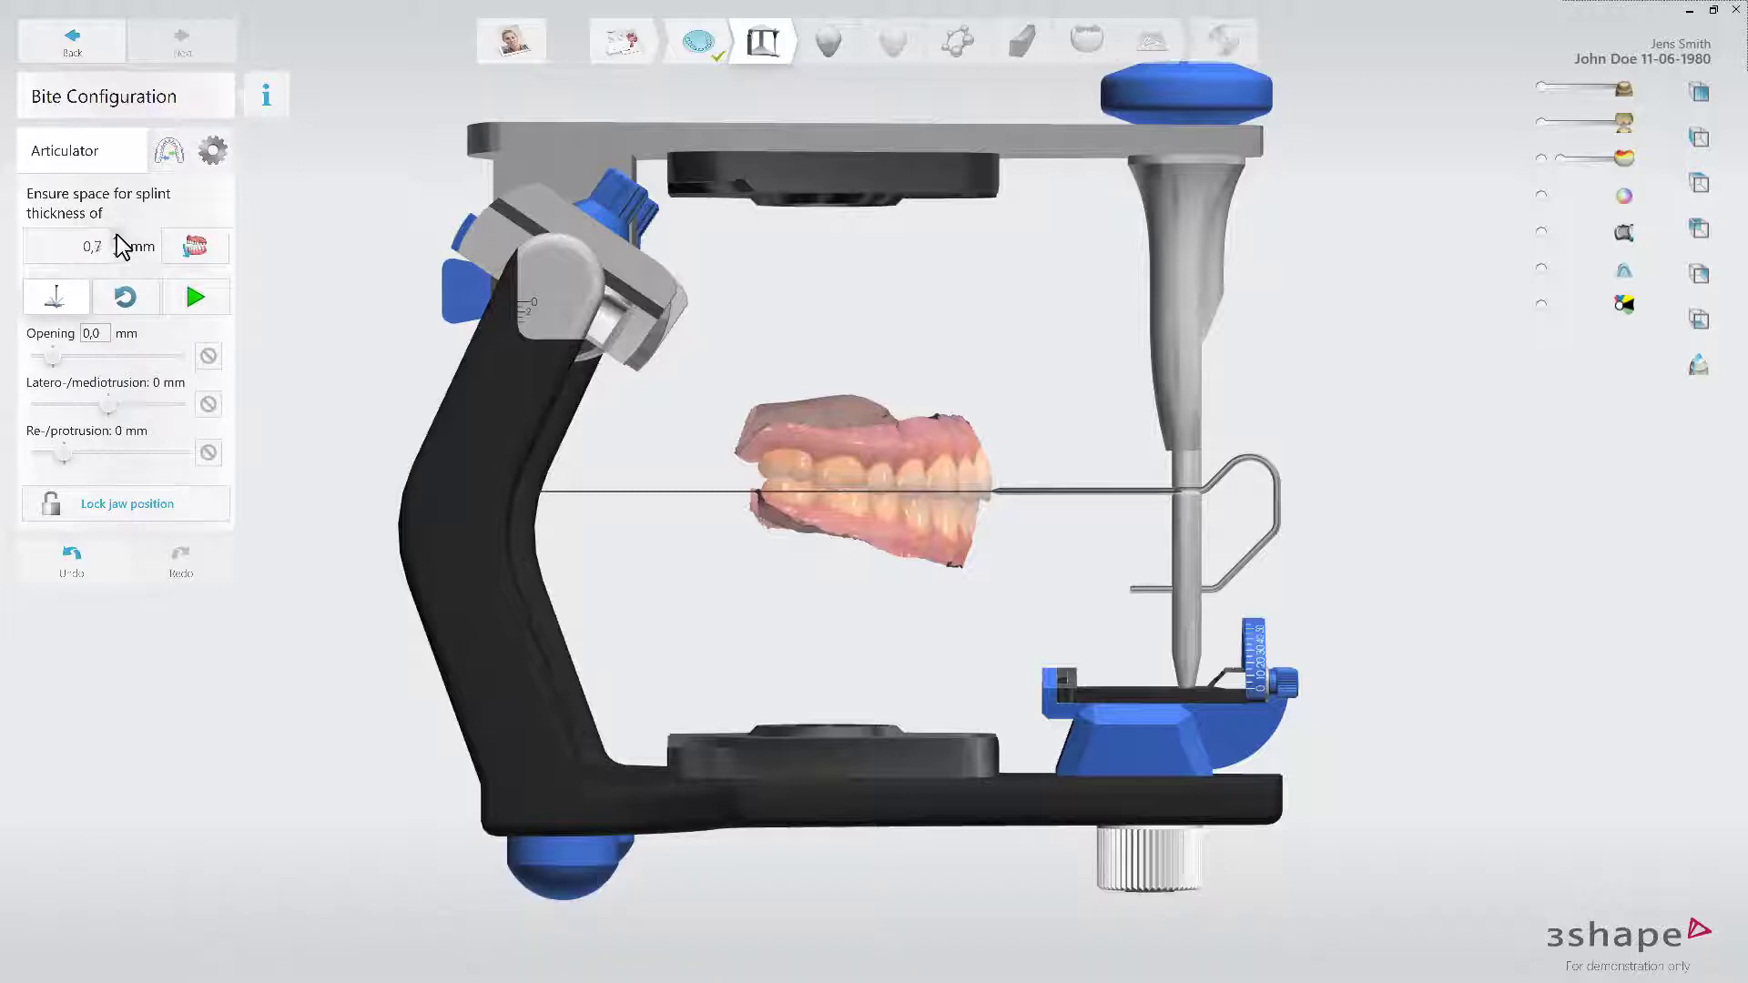
click(117, 237)
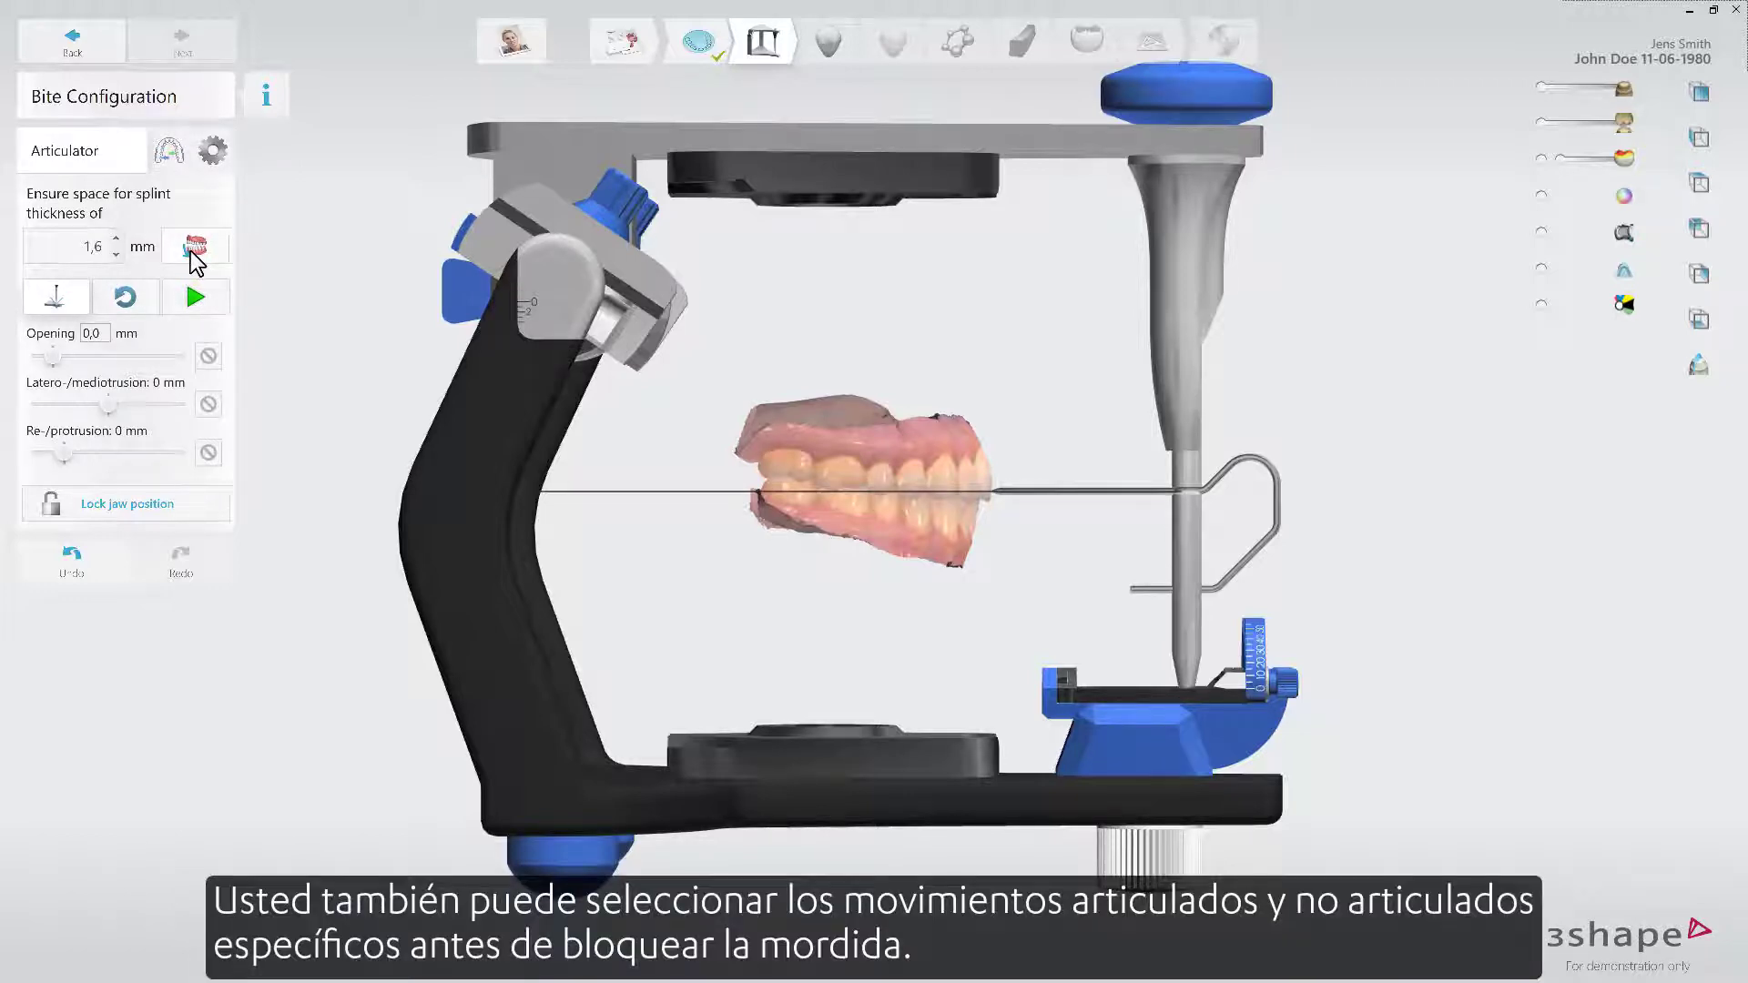
click(193, 248)
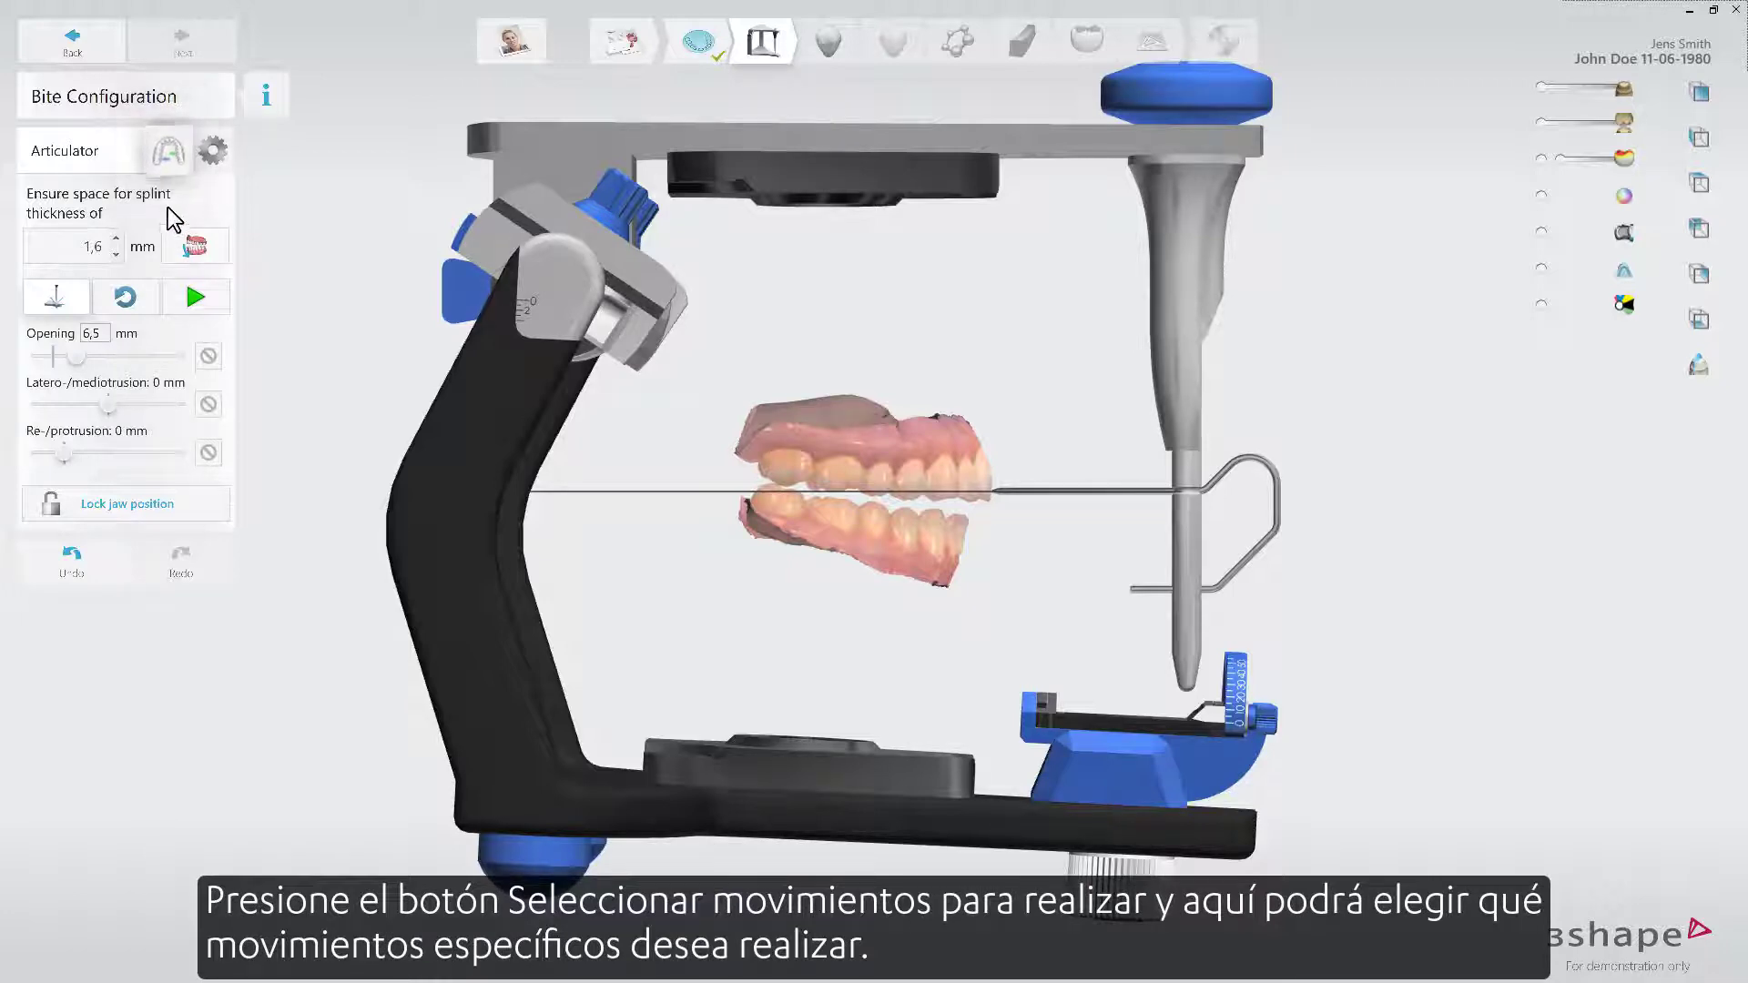
click(170, 152)
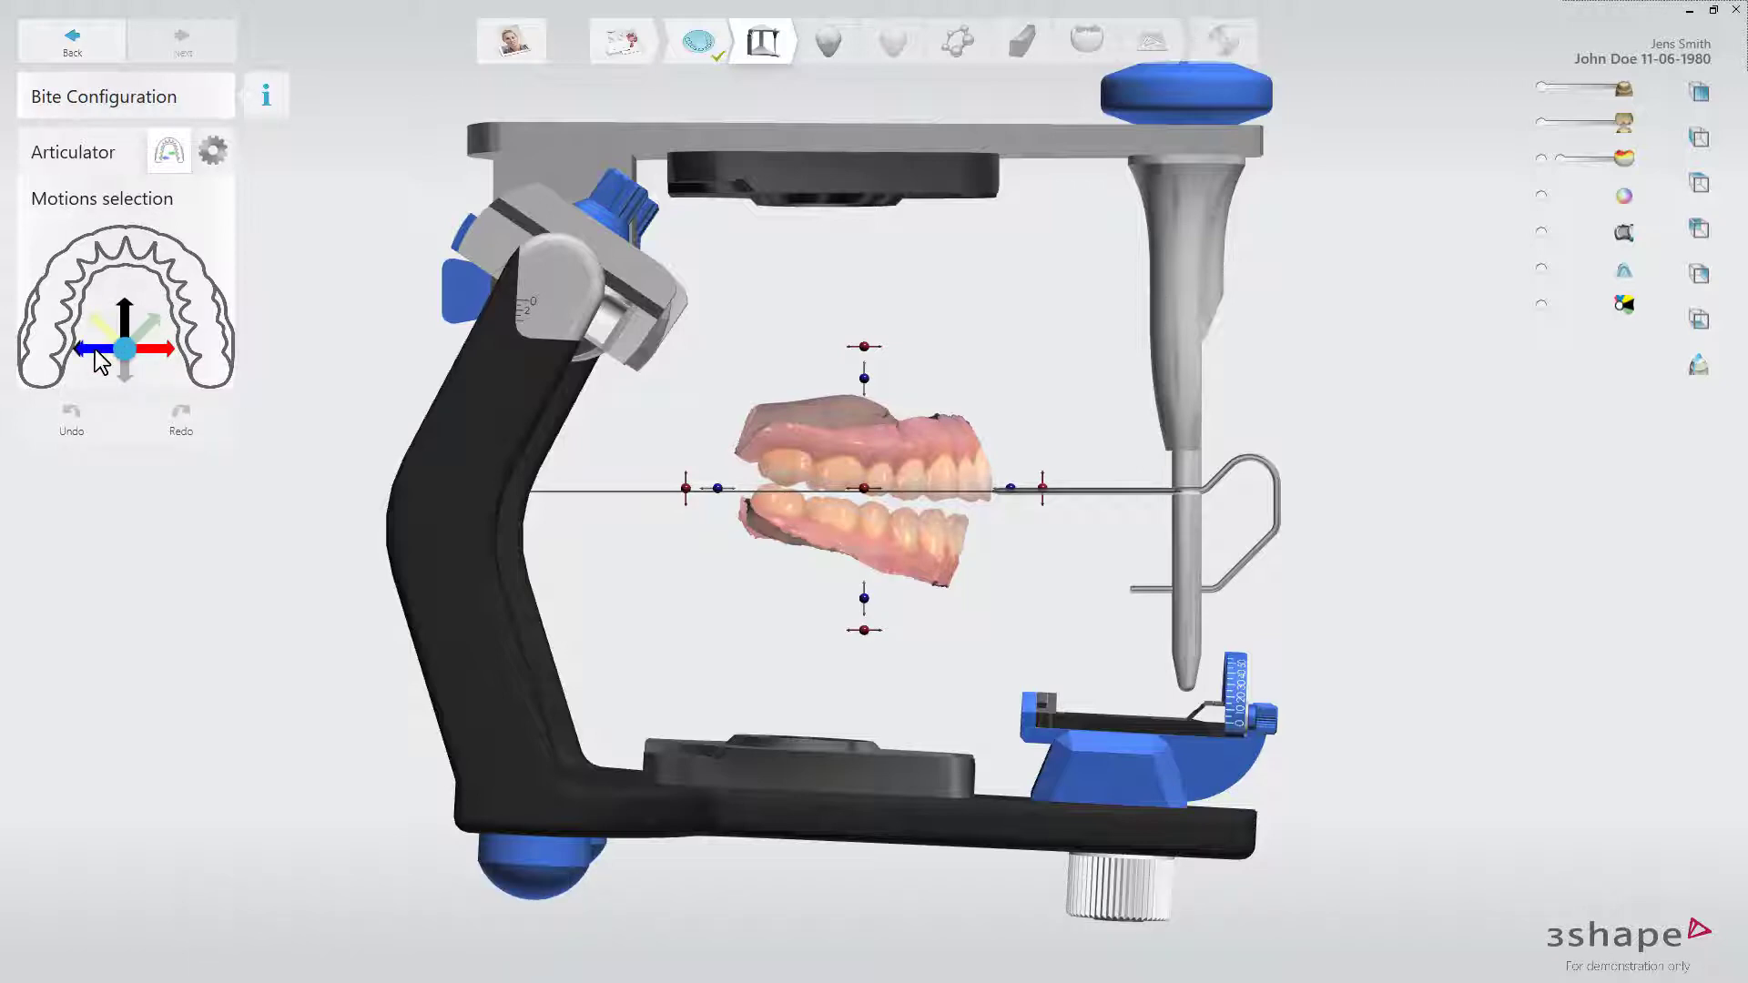
Lock the jaw position and run the articulation motion to check the bite
click(111, 155)
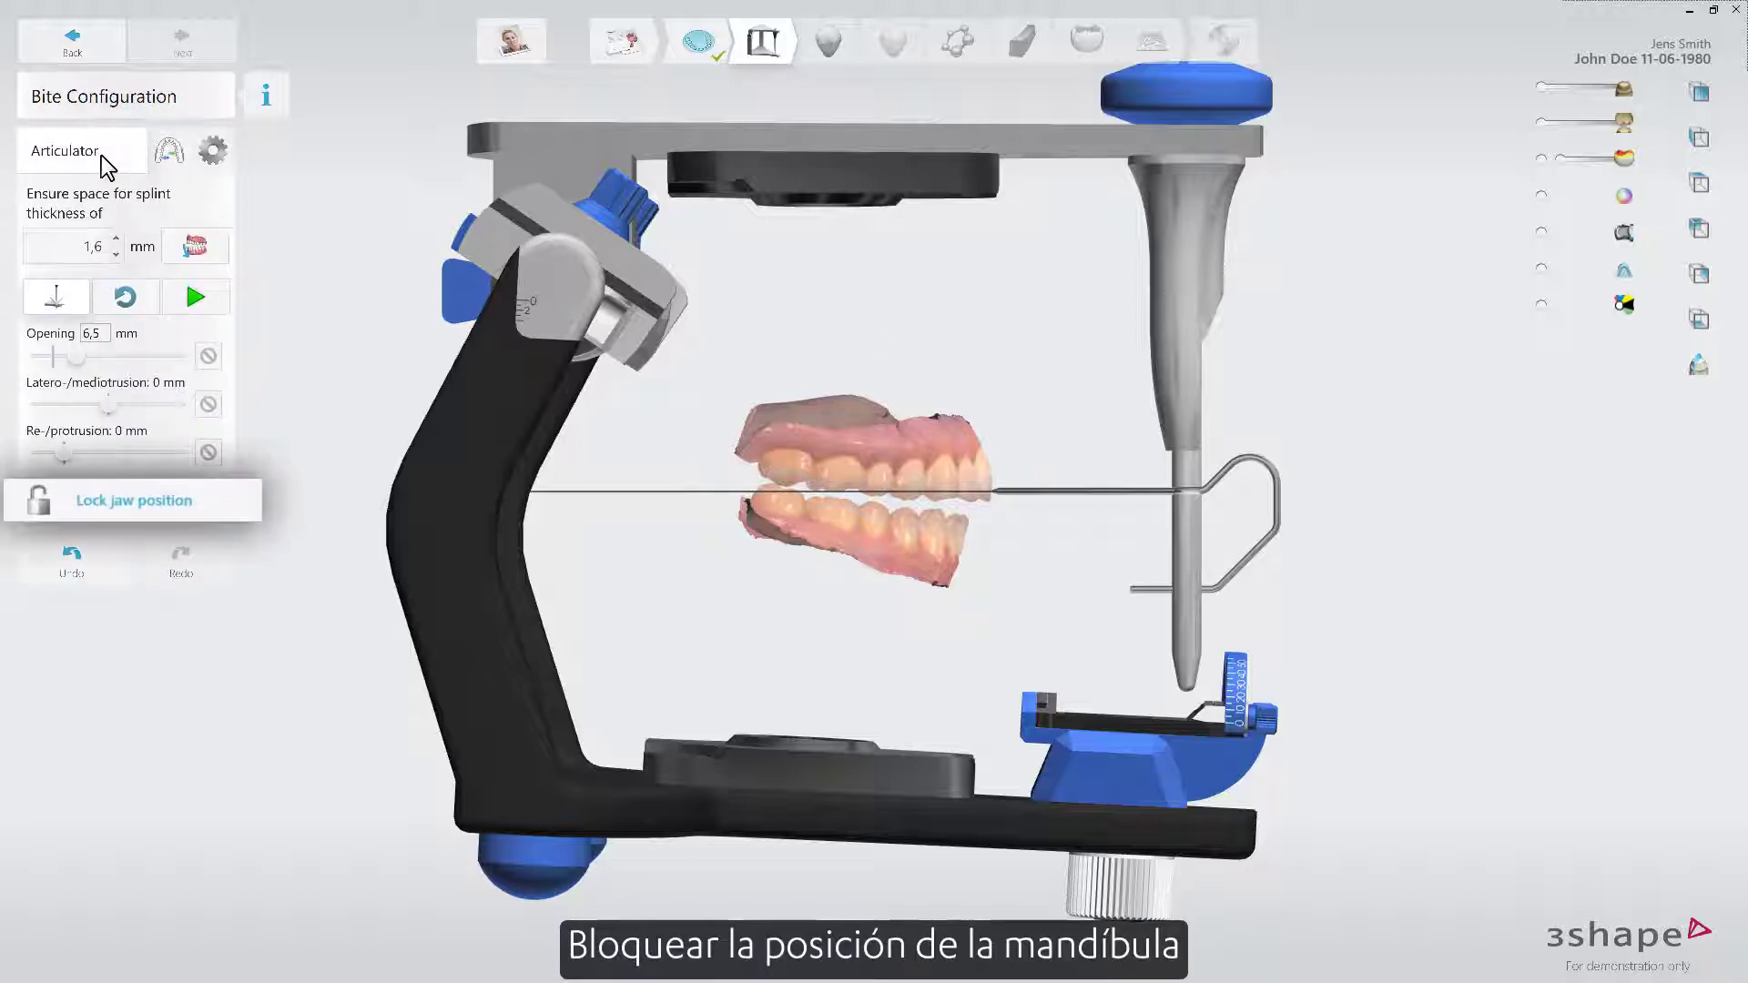
click(167, 493)
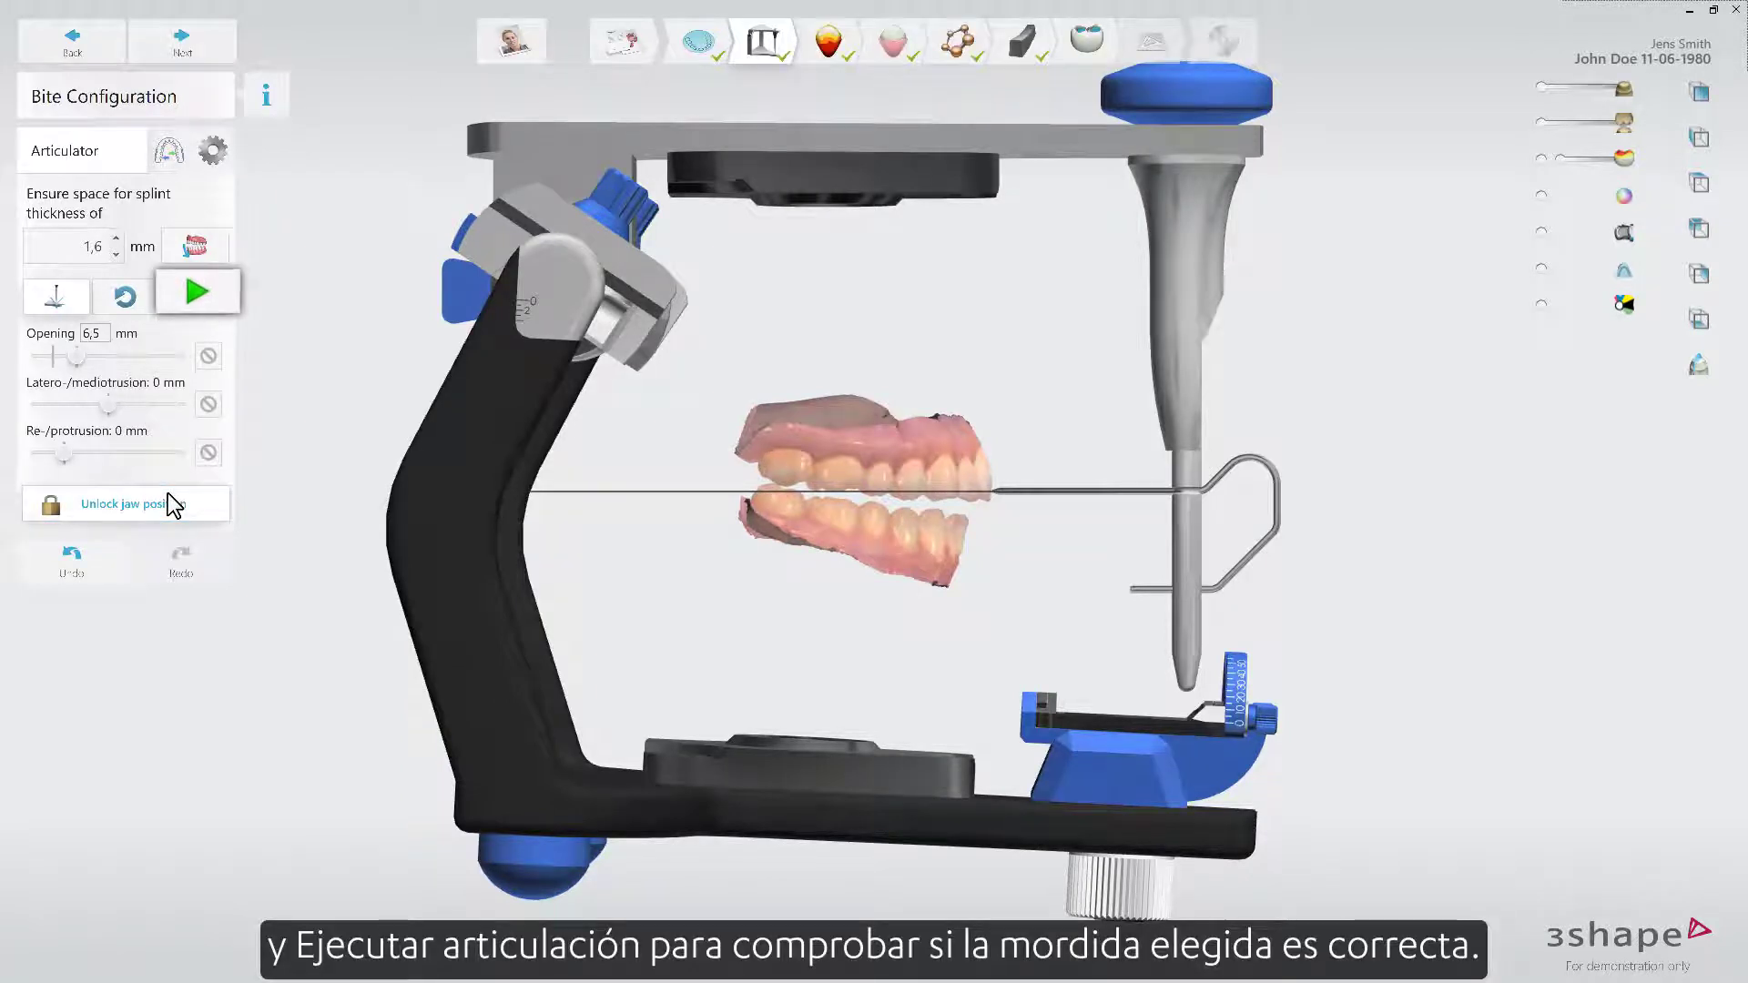
click(194, 297)
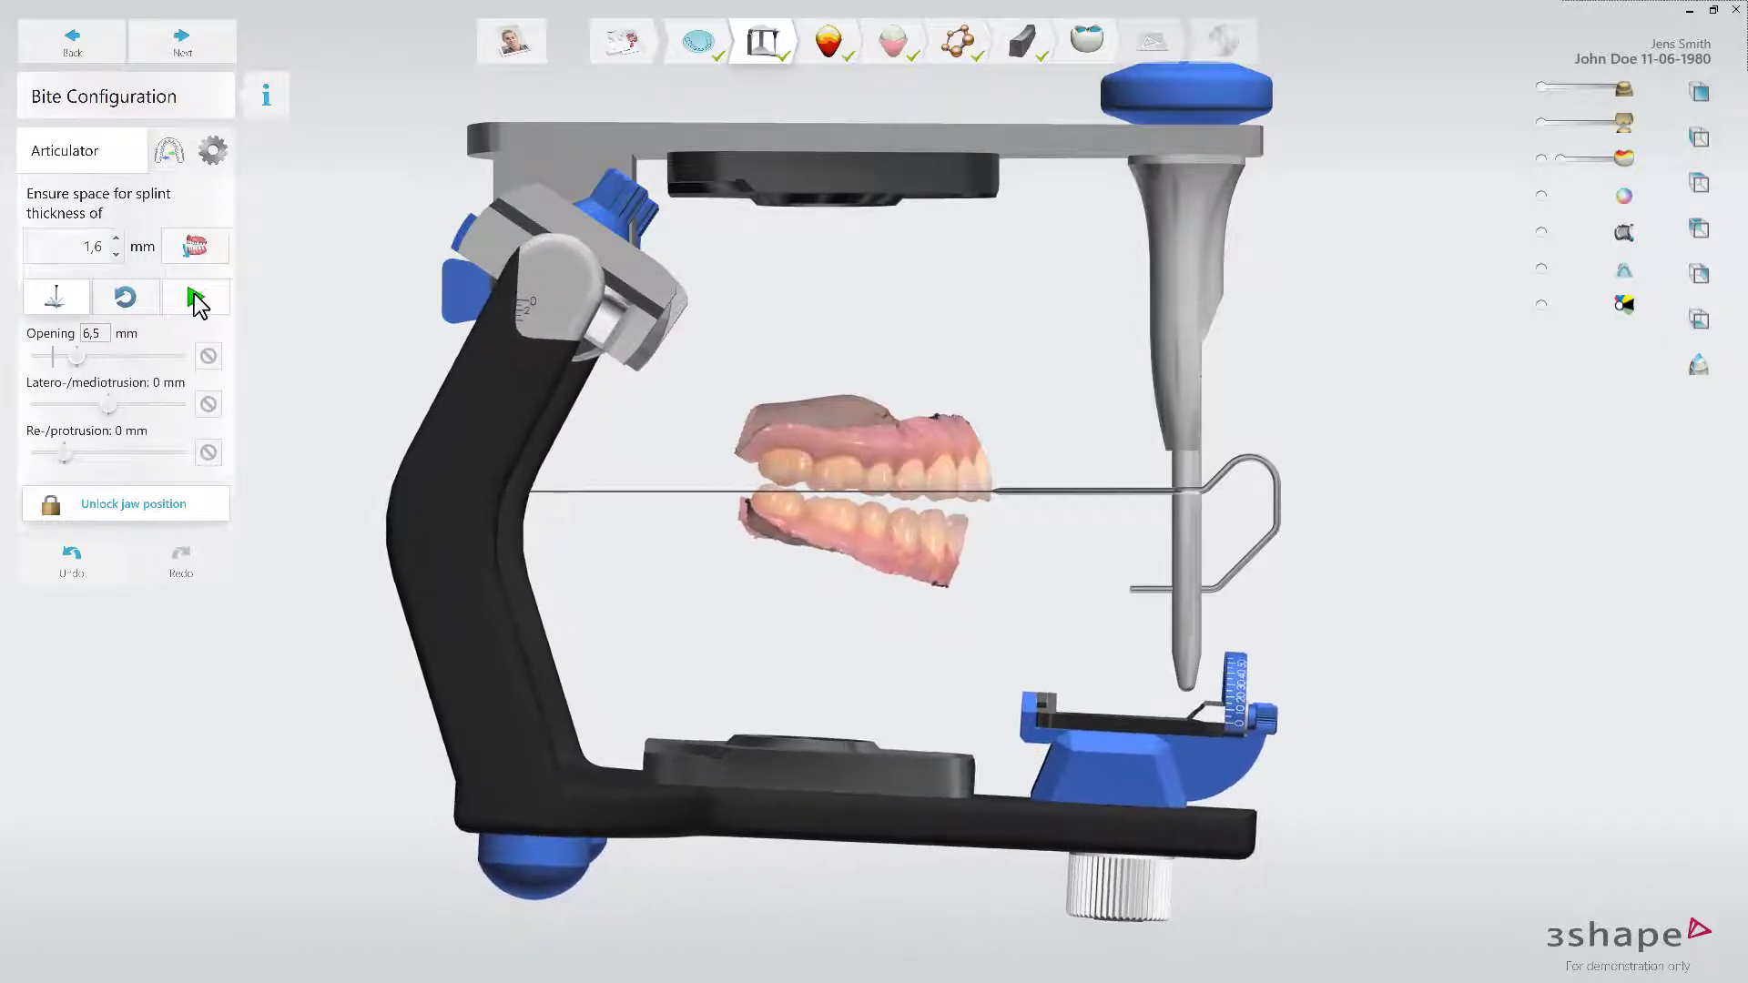
Set blocking-out retention to 0,1 mm and review the blocked-out areas
click(201, 54)
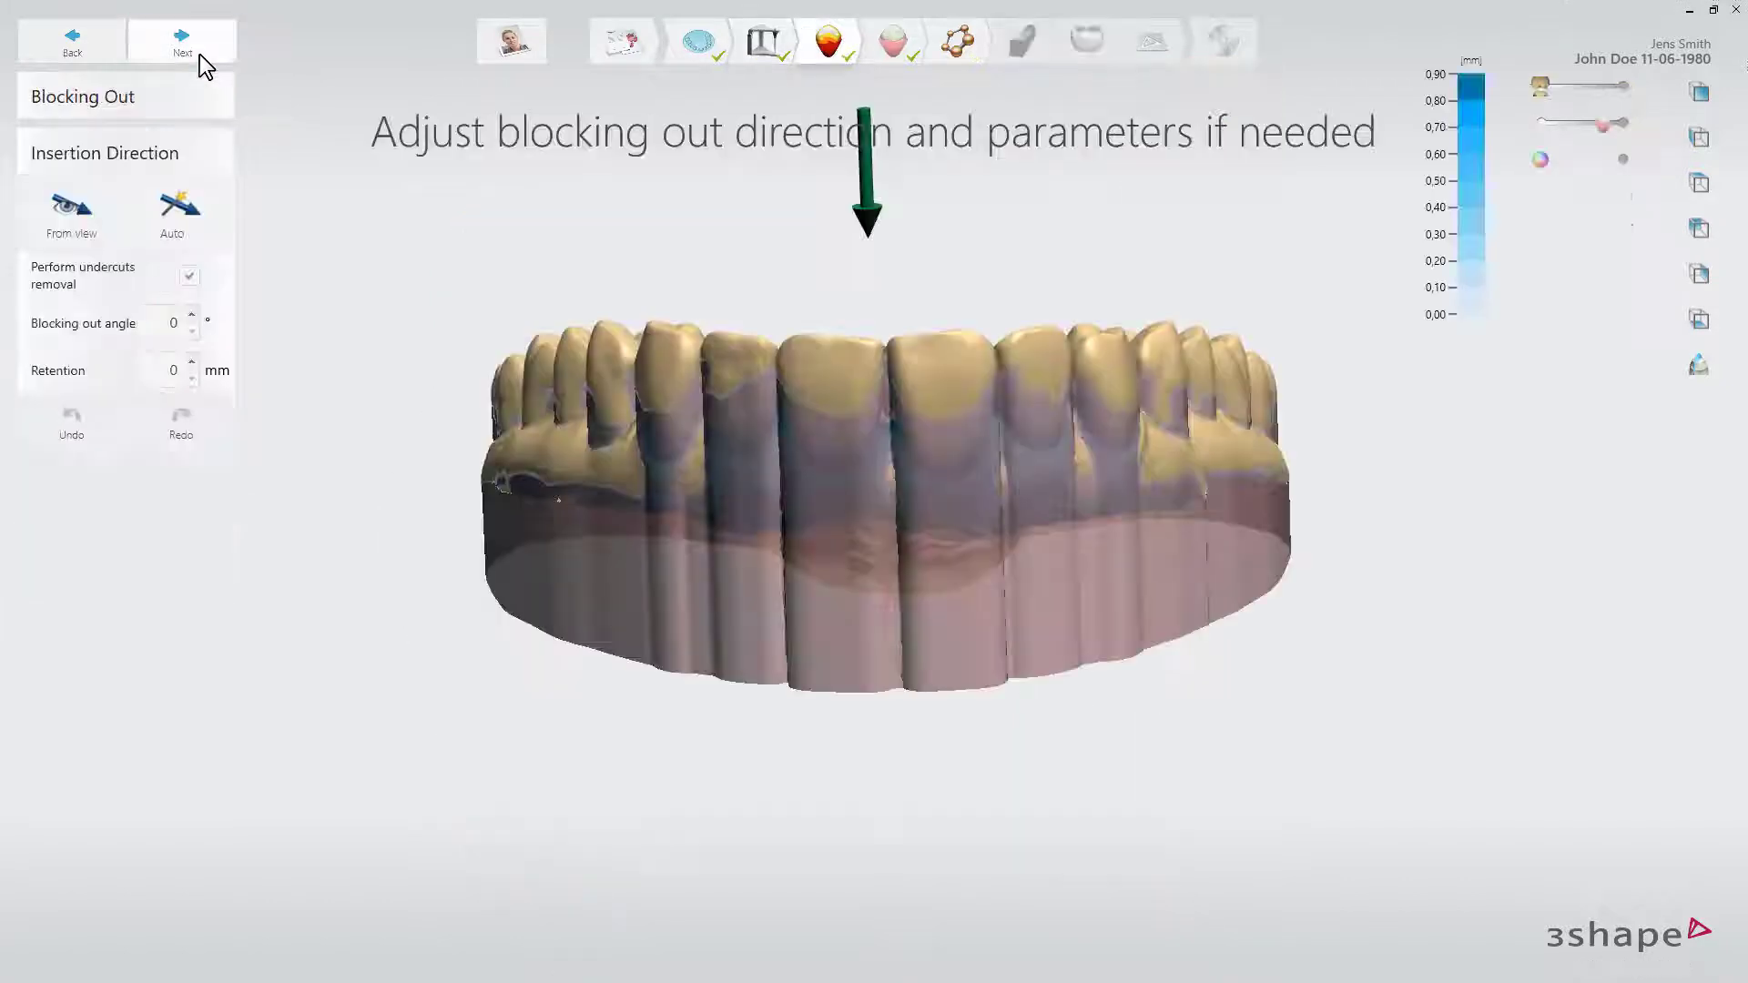
right_drag(535, 472, 526, 437)
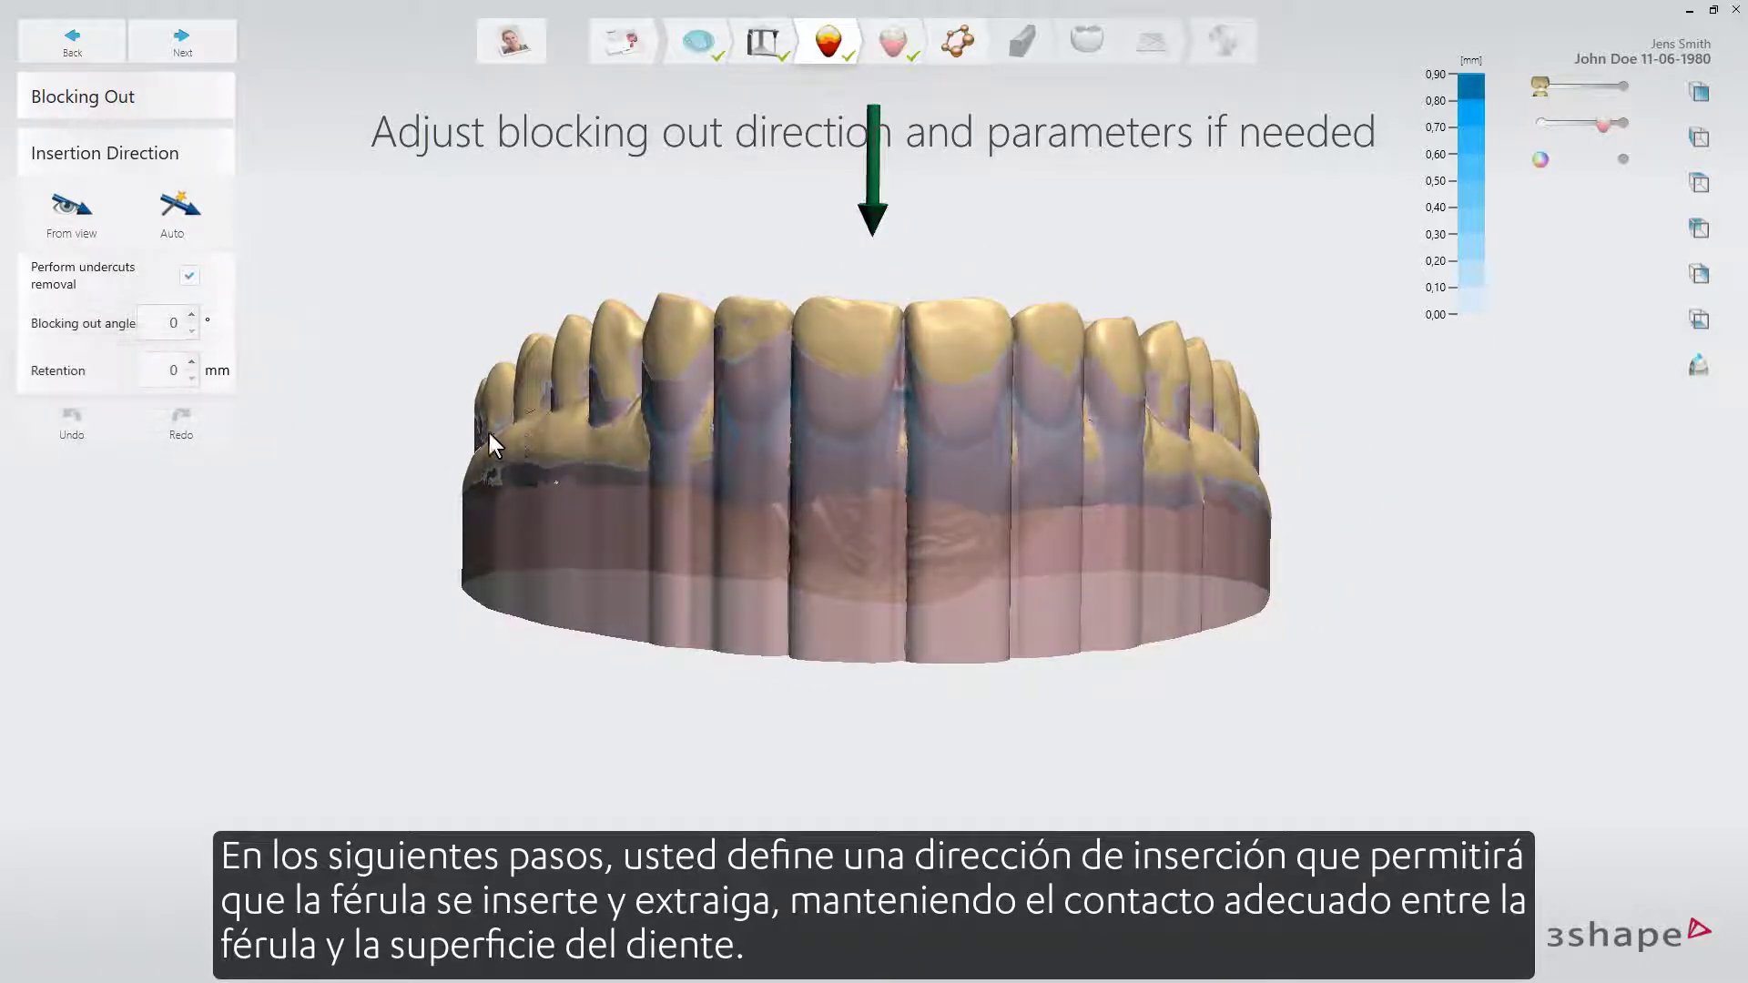
click(191, 363)
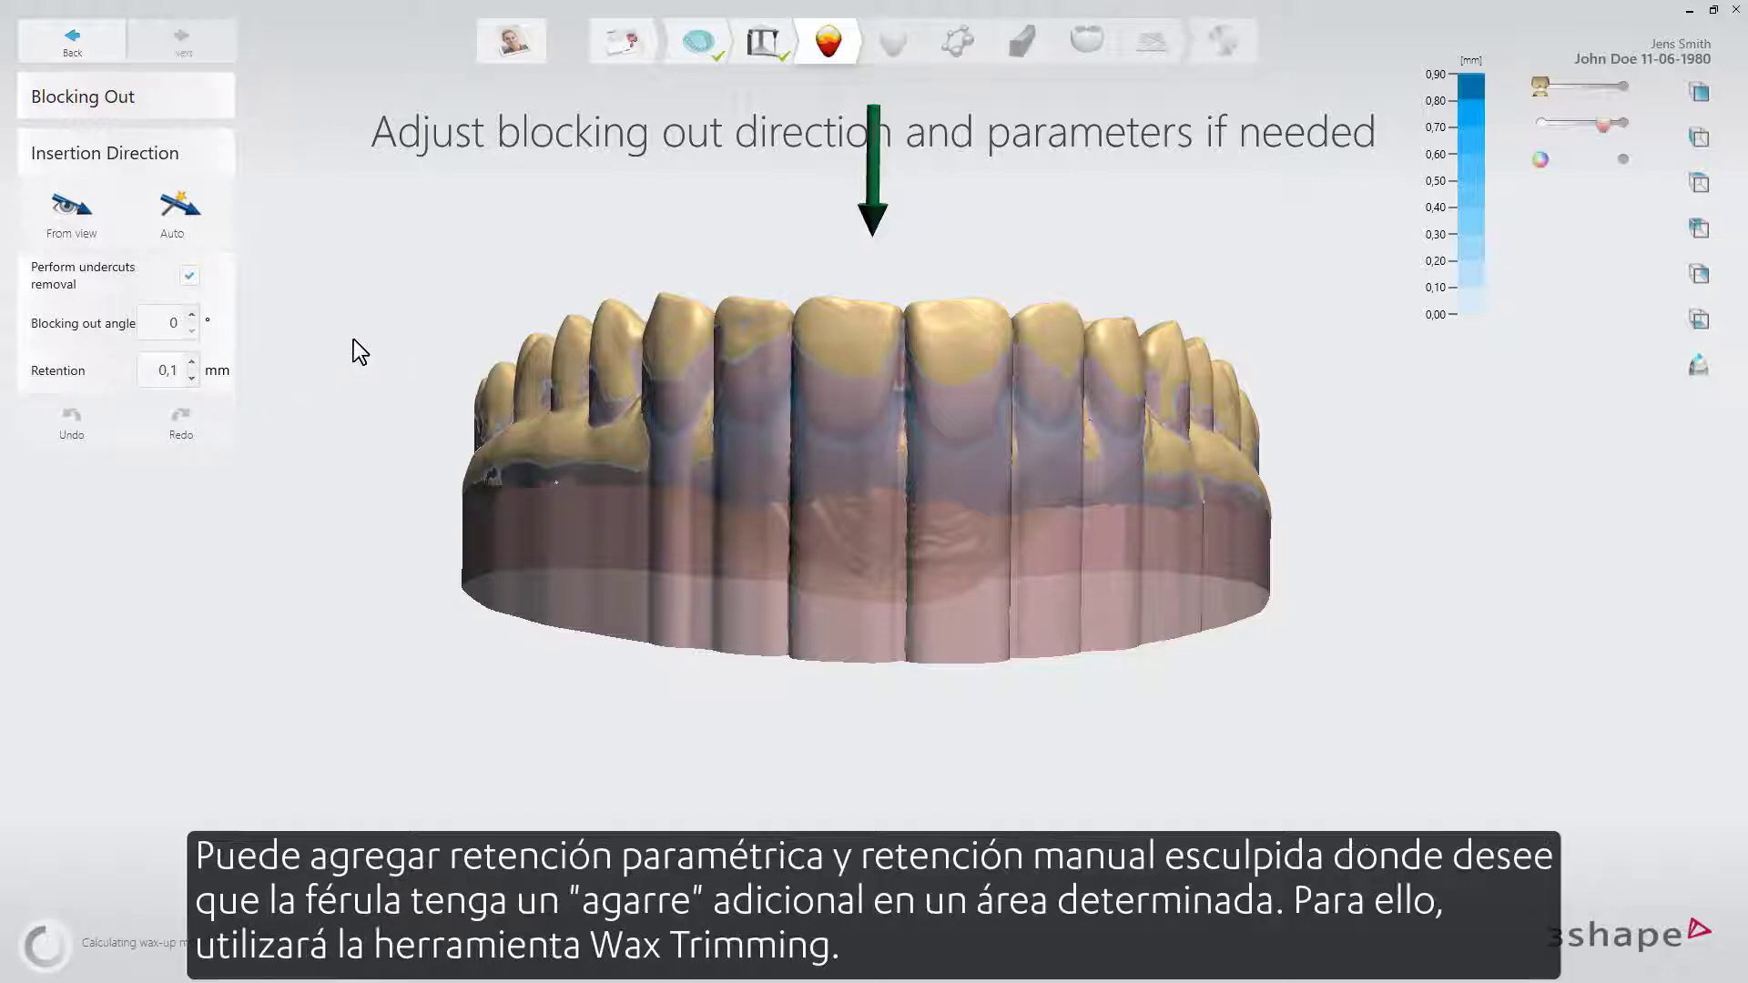
right_drag(353, 340, 395, 488)
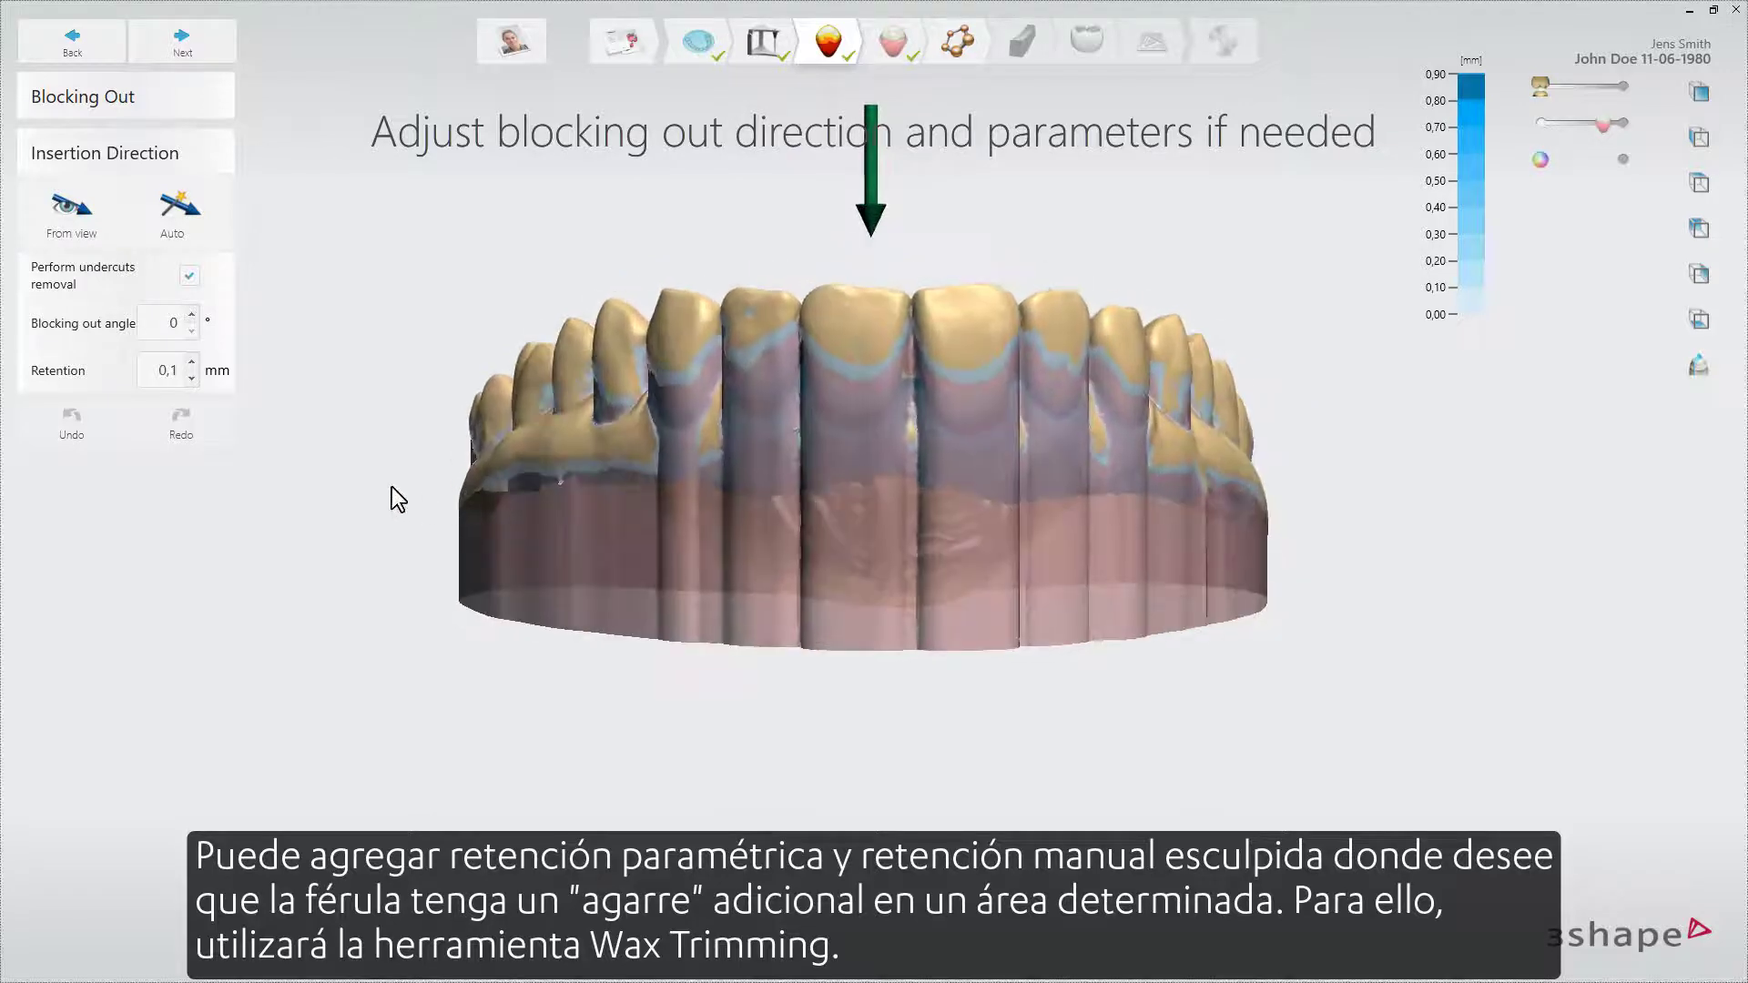
click(212, 38)
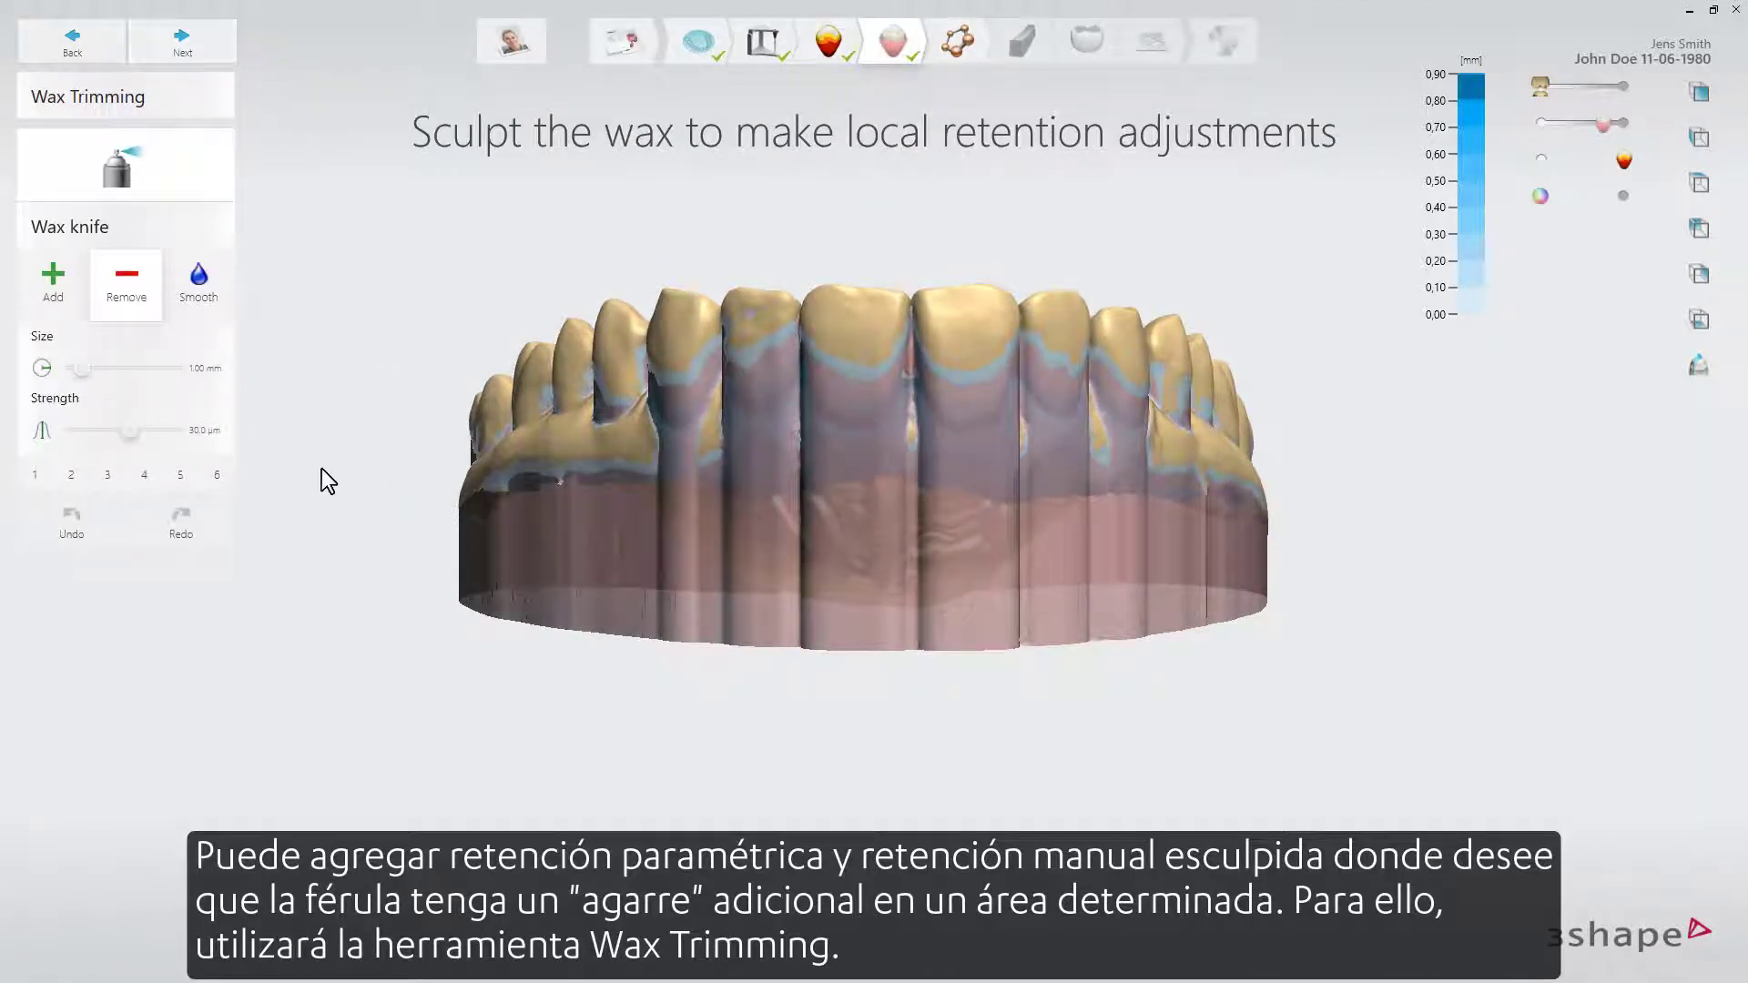
Locally trim the wax with the wax knife, then tilt to a side view for the outline
scroll(455, 460, up, 5)
click(443, 462)
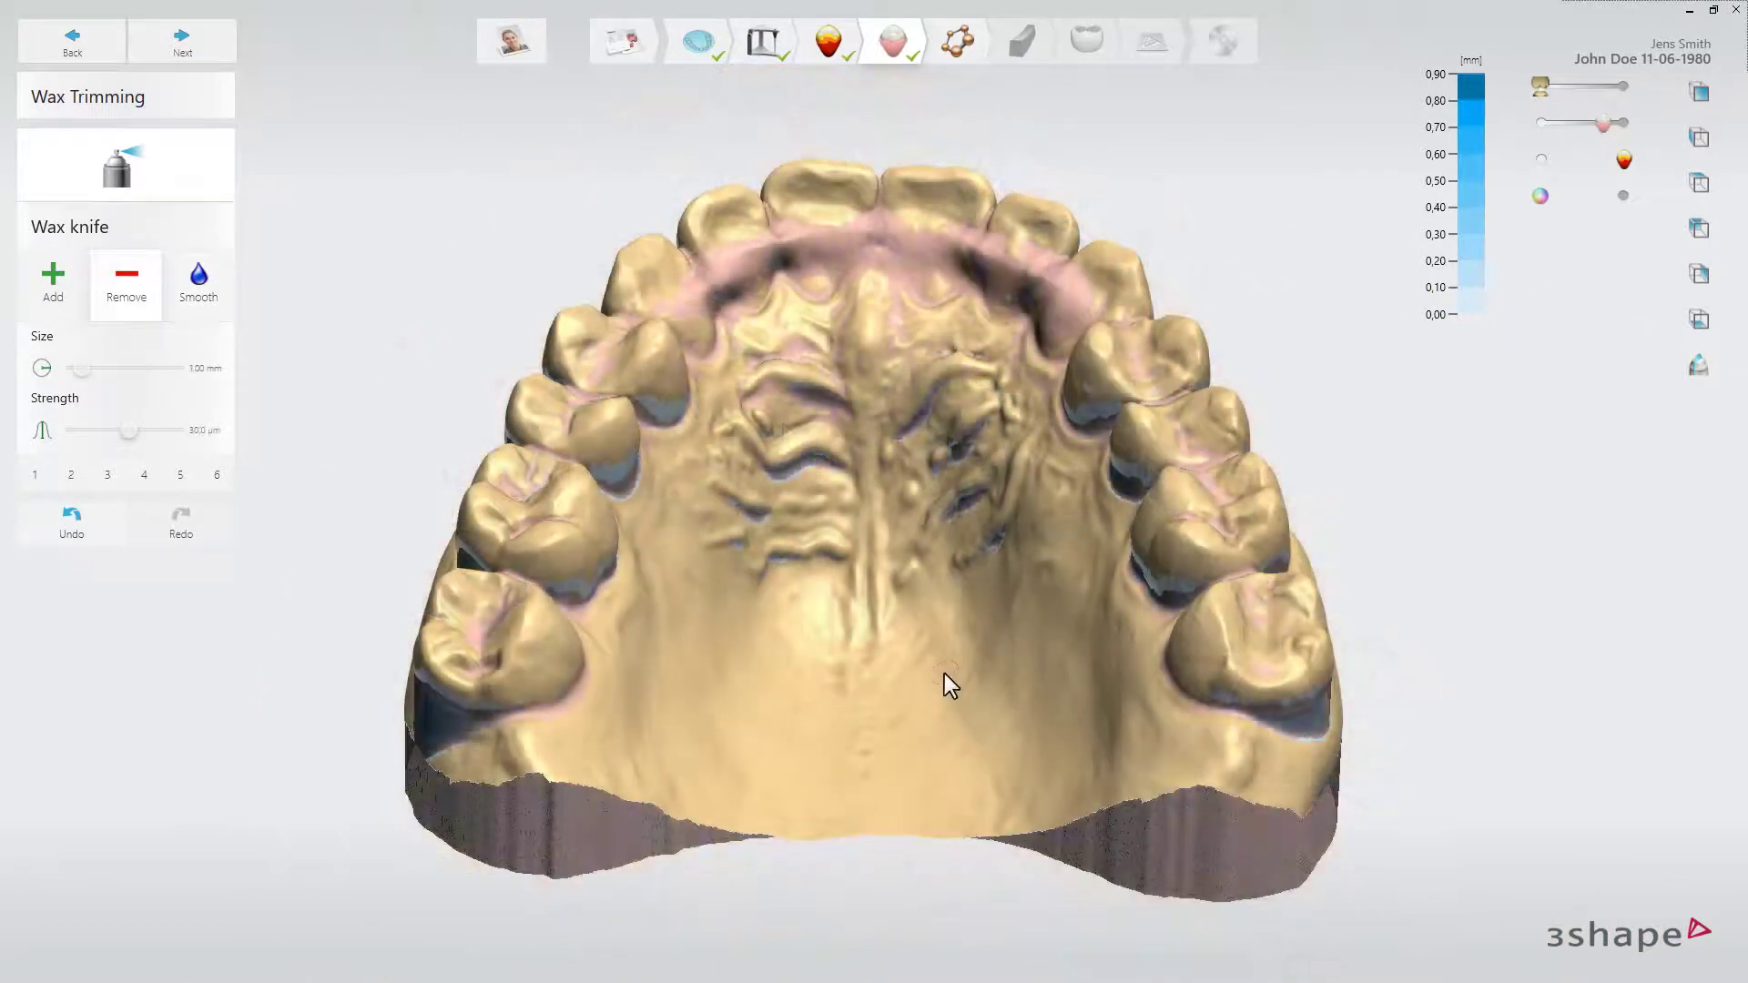
click(216, 46)
right_drag(448, 692, 610, 588)
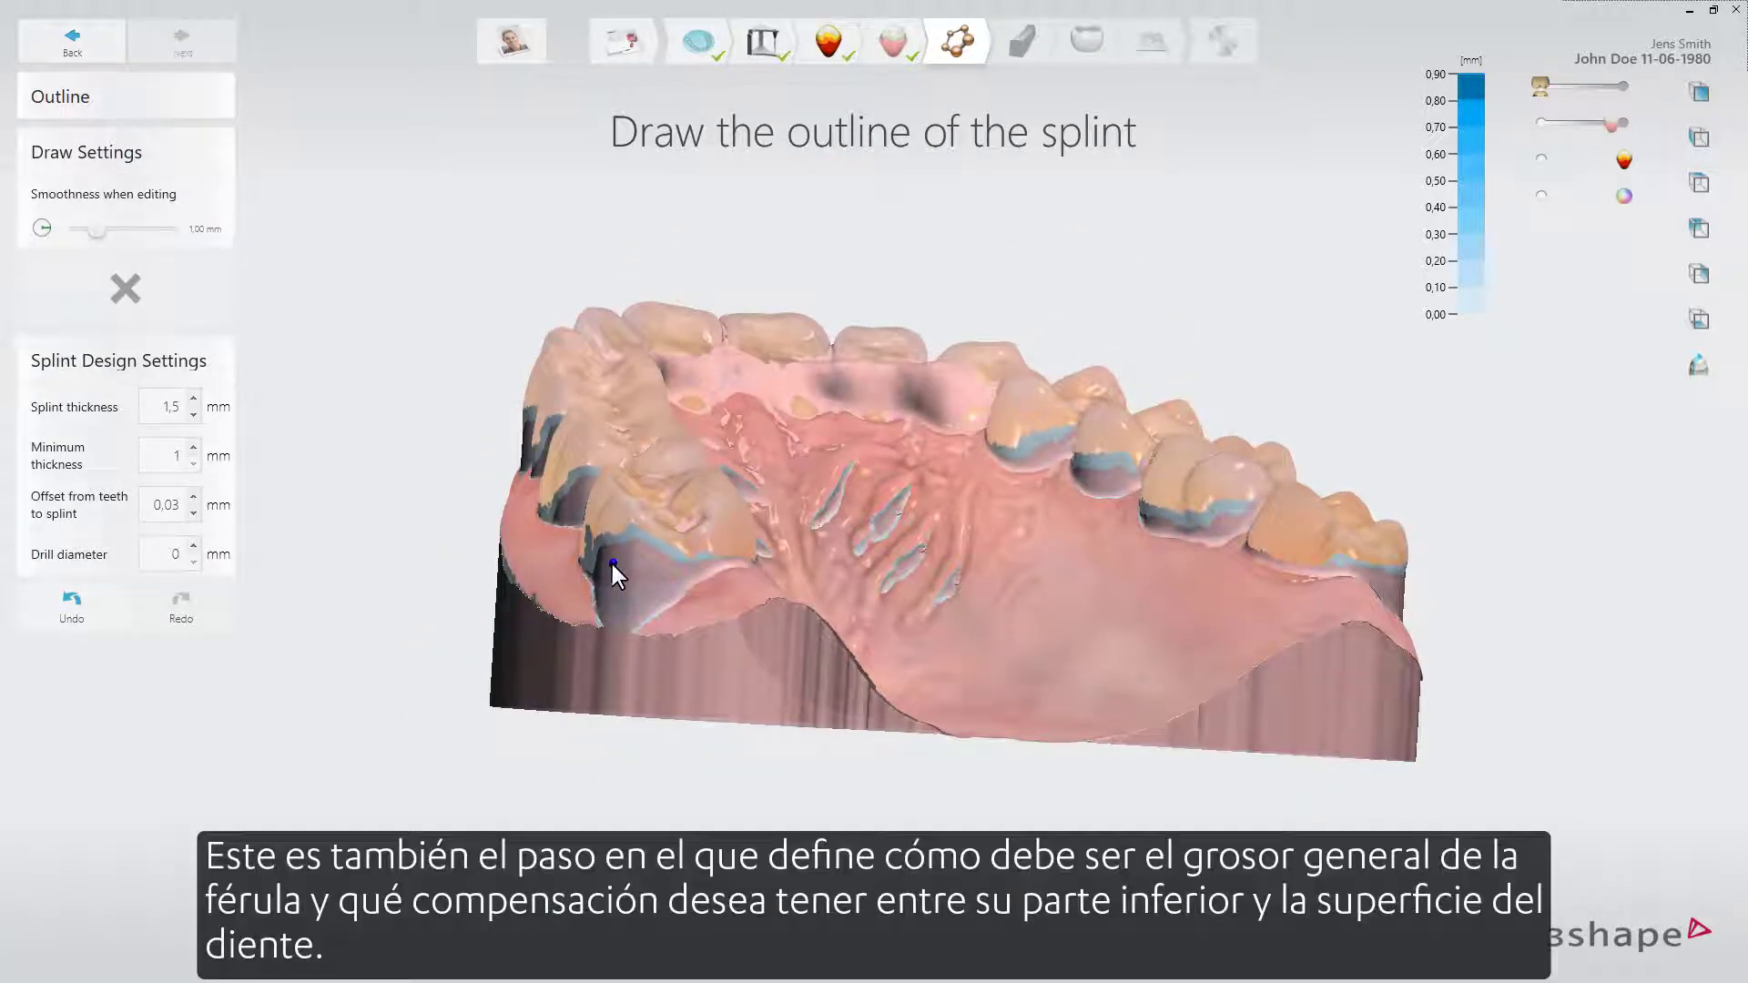
Draw the splint outline around the upper arch and generate the splint model
click(612, 564)
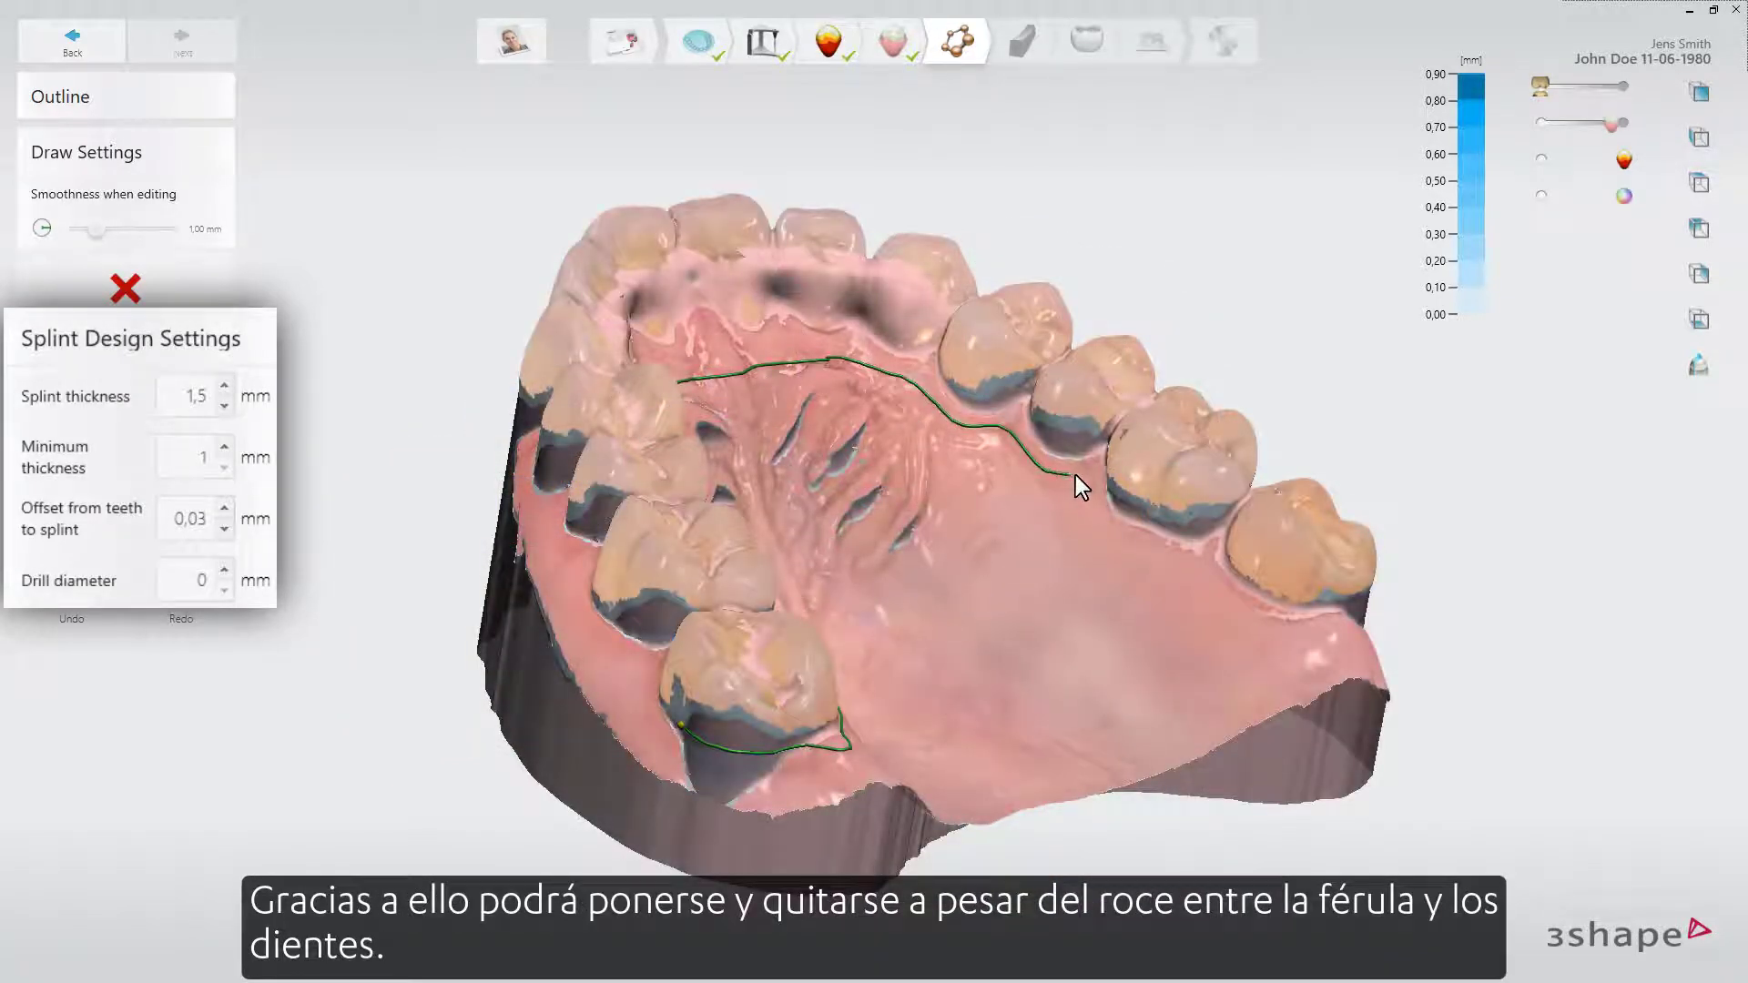
drag(1096, 508, 1121, 542)
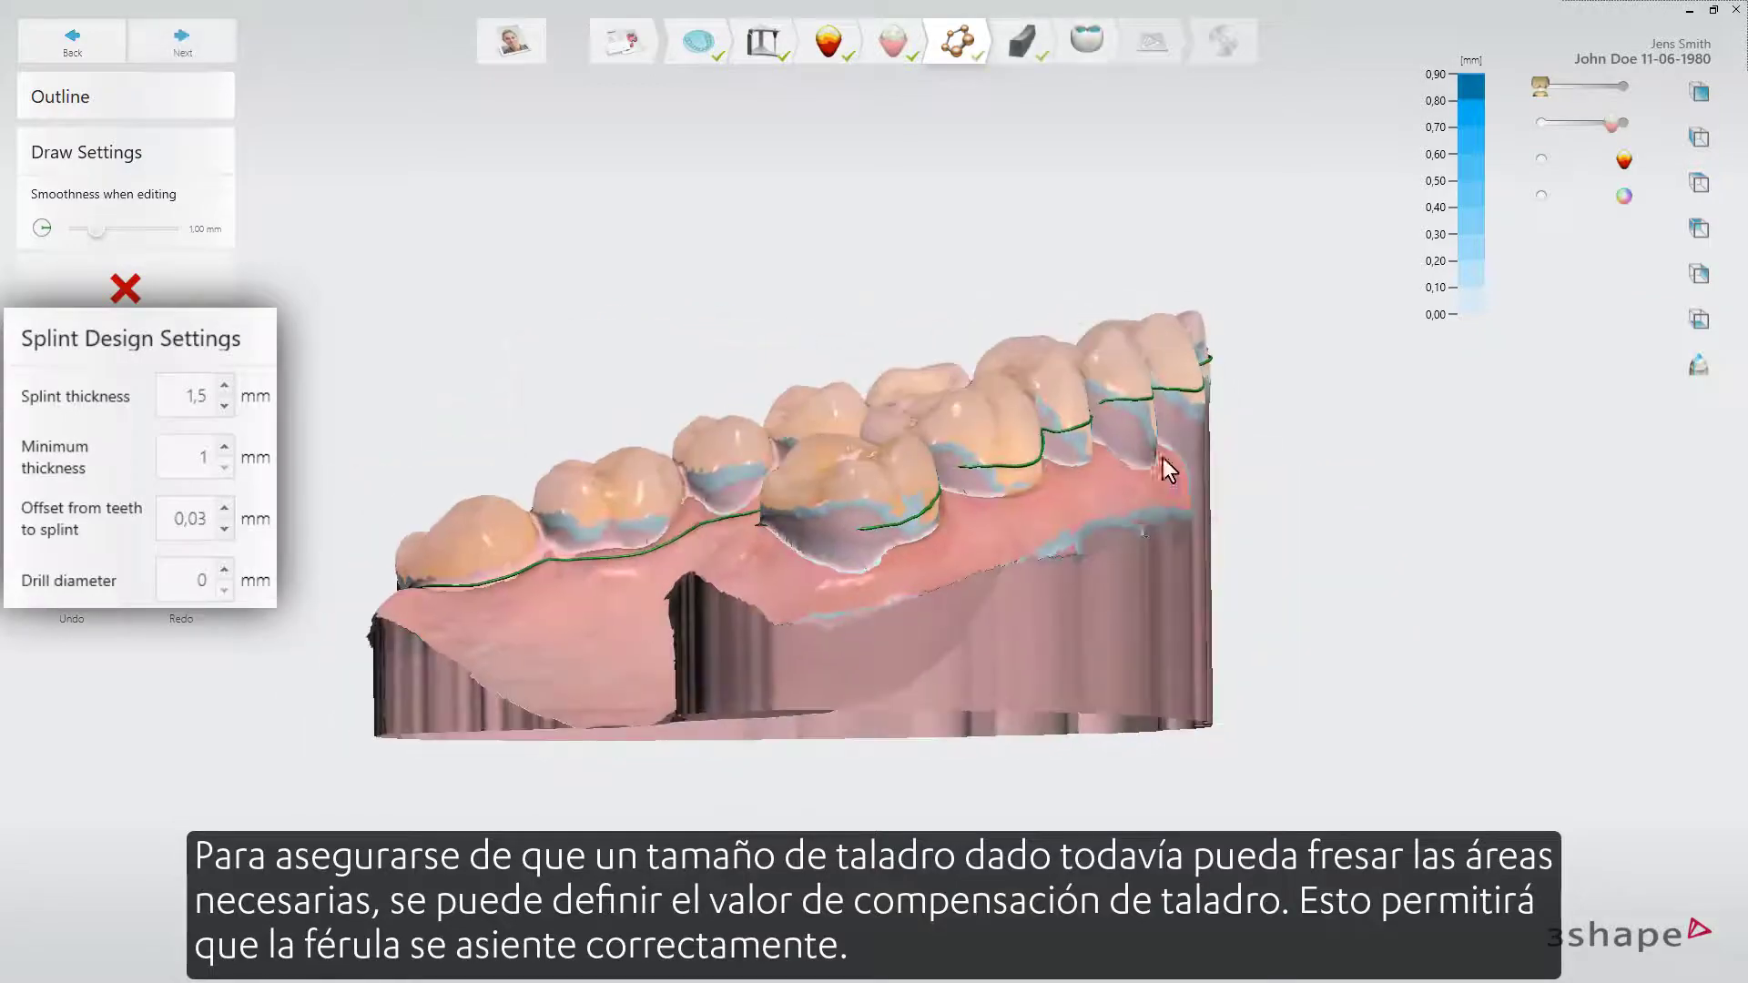
right_drag(1162, 457, 525, 483)
click(209, 47)
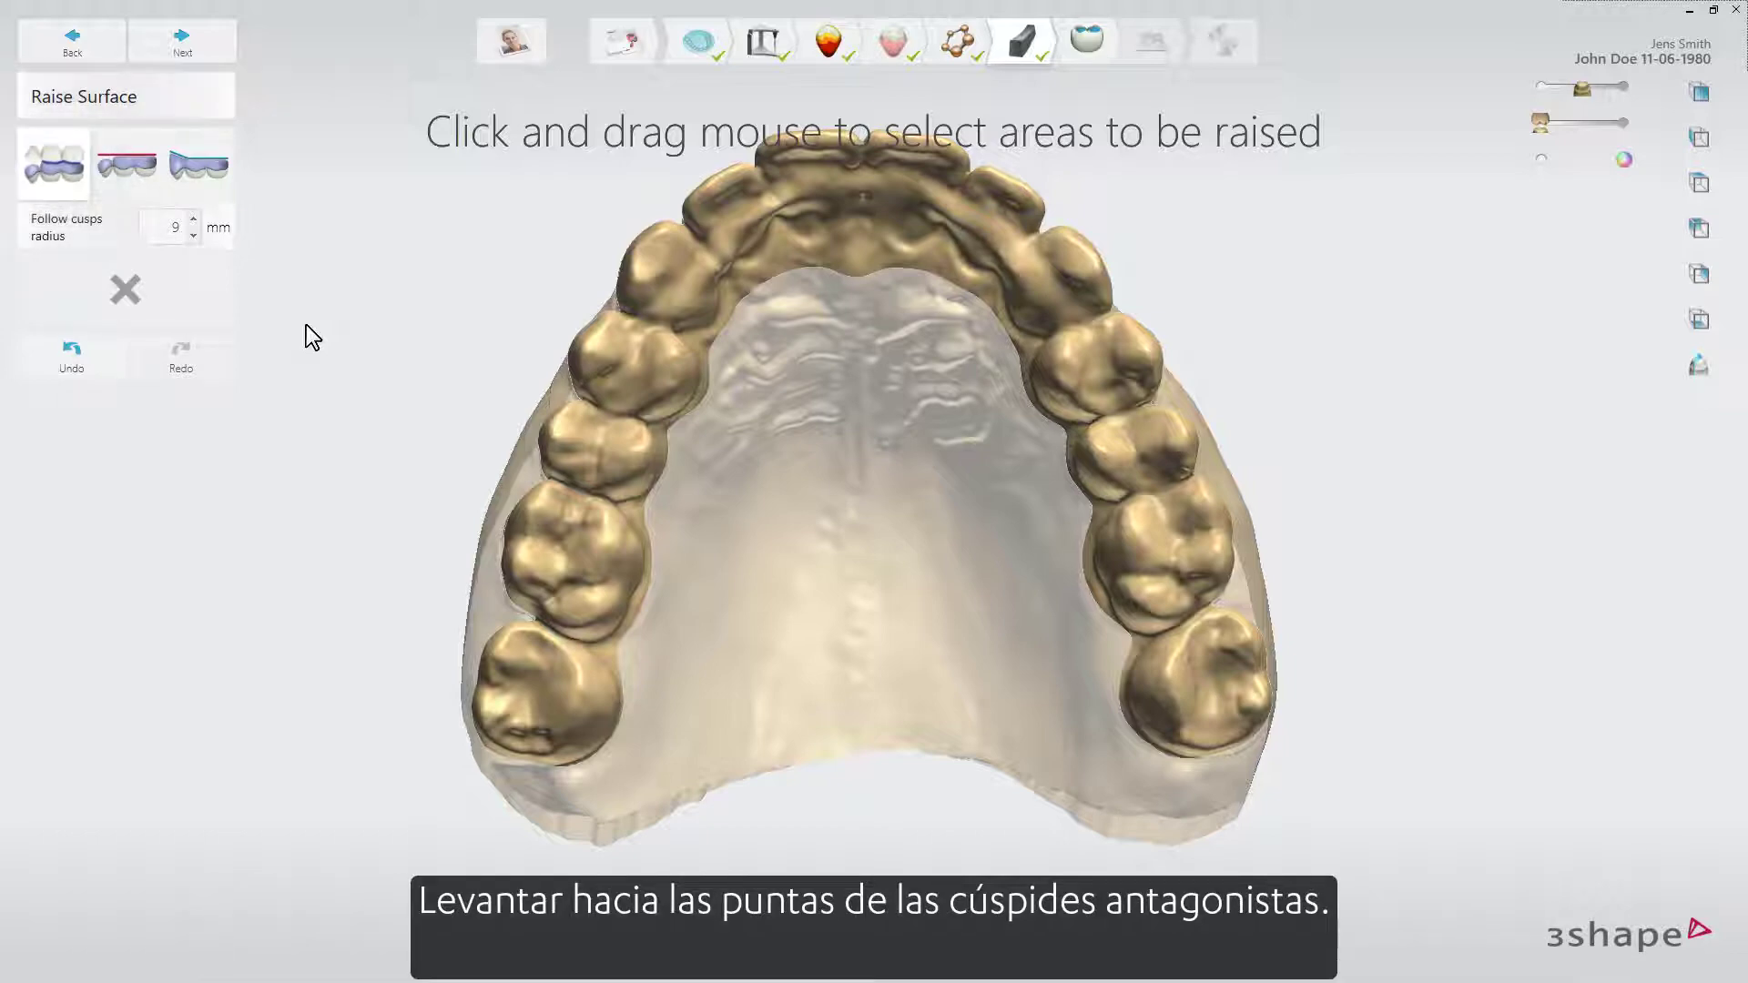
Select the teeth around the arch and raise areas up to a plane
right_drag(787, 599, 808, 648)
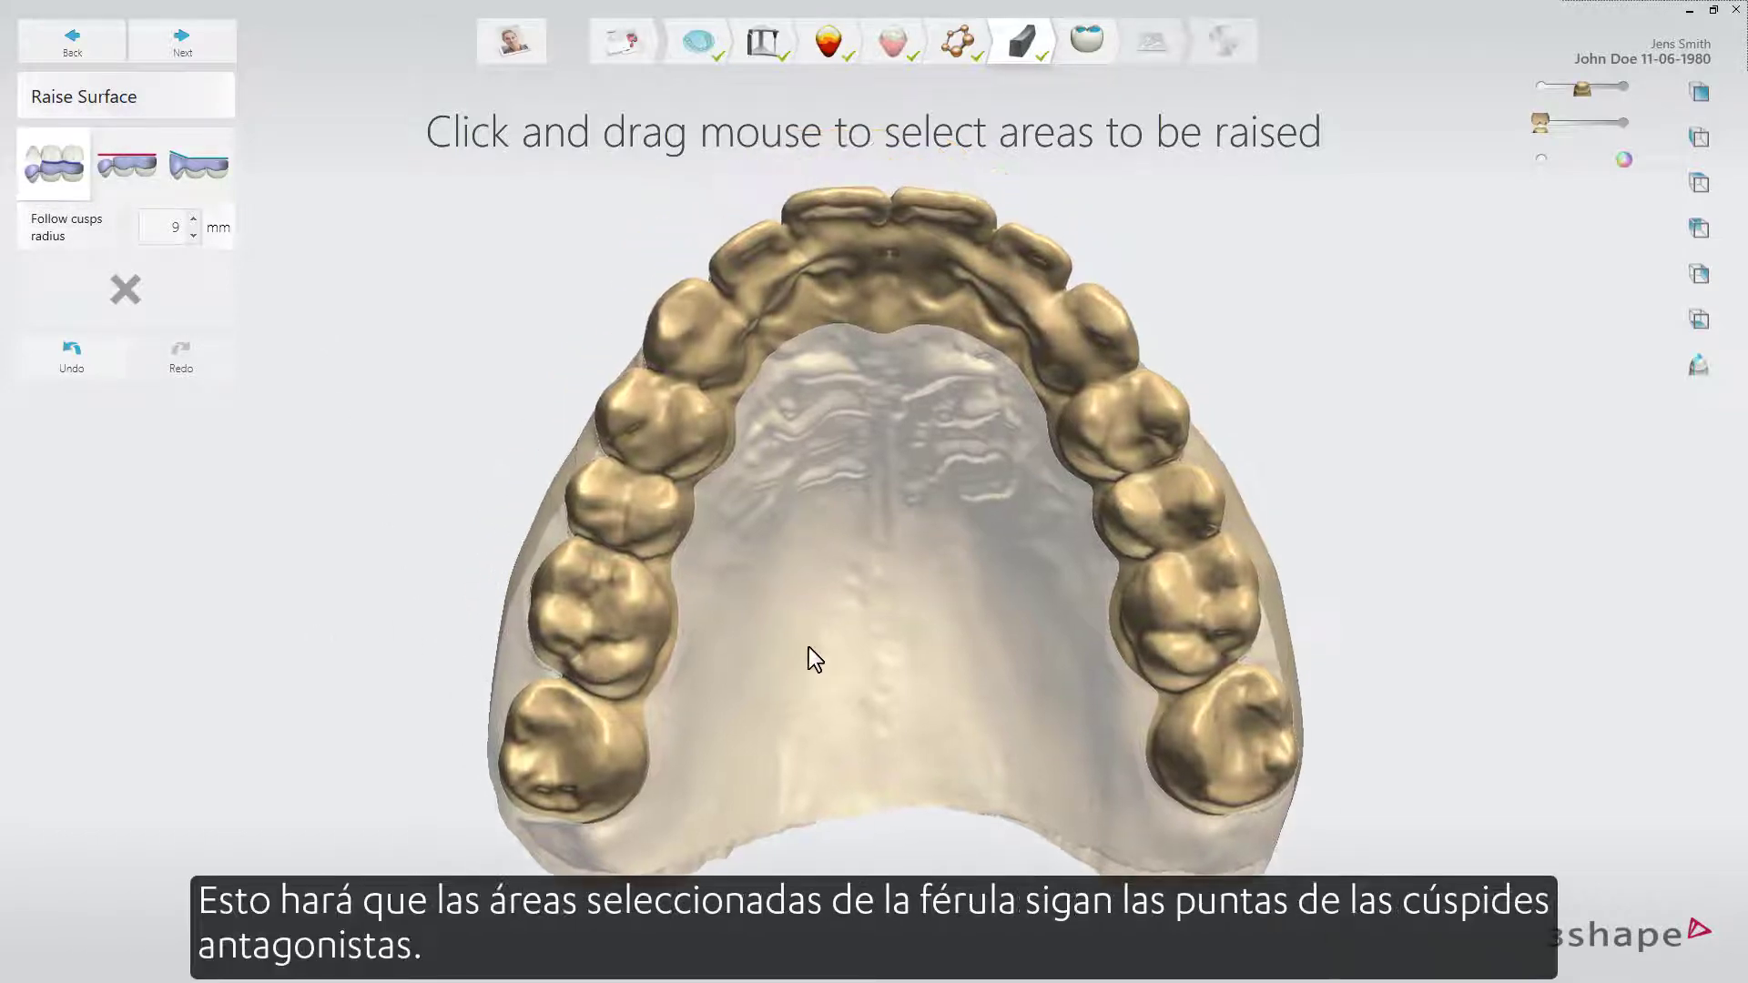
mouse_move(555, 829)
mouse_down()
mouse_move(637, 505)
mouse_move(734, 330)
mouse_move(821, 248)
mouse_move(975, 244)
mouse_move(1070, 357)
mouse_move(1172, 528)
mouse_move(1194, 847)
mouse_up()
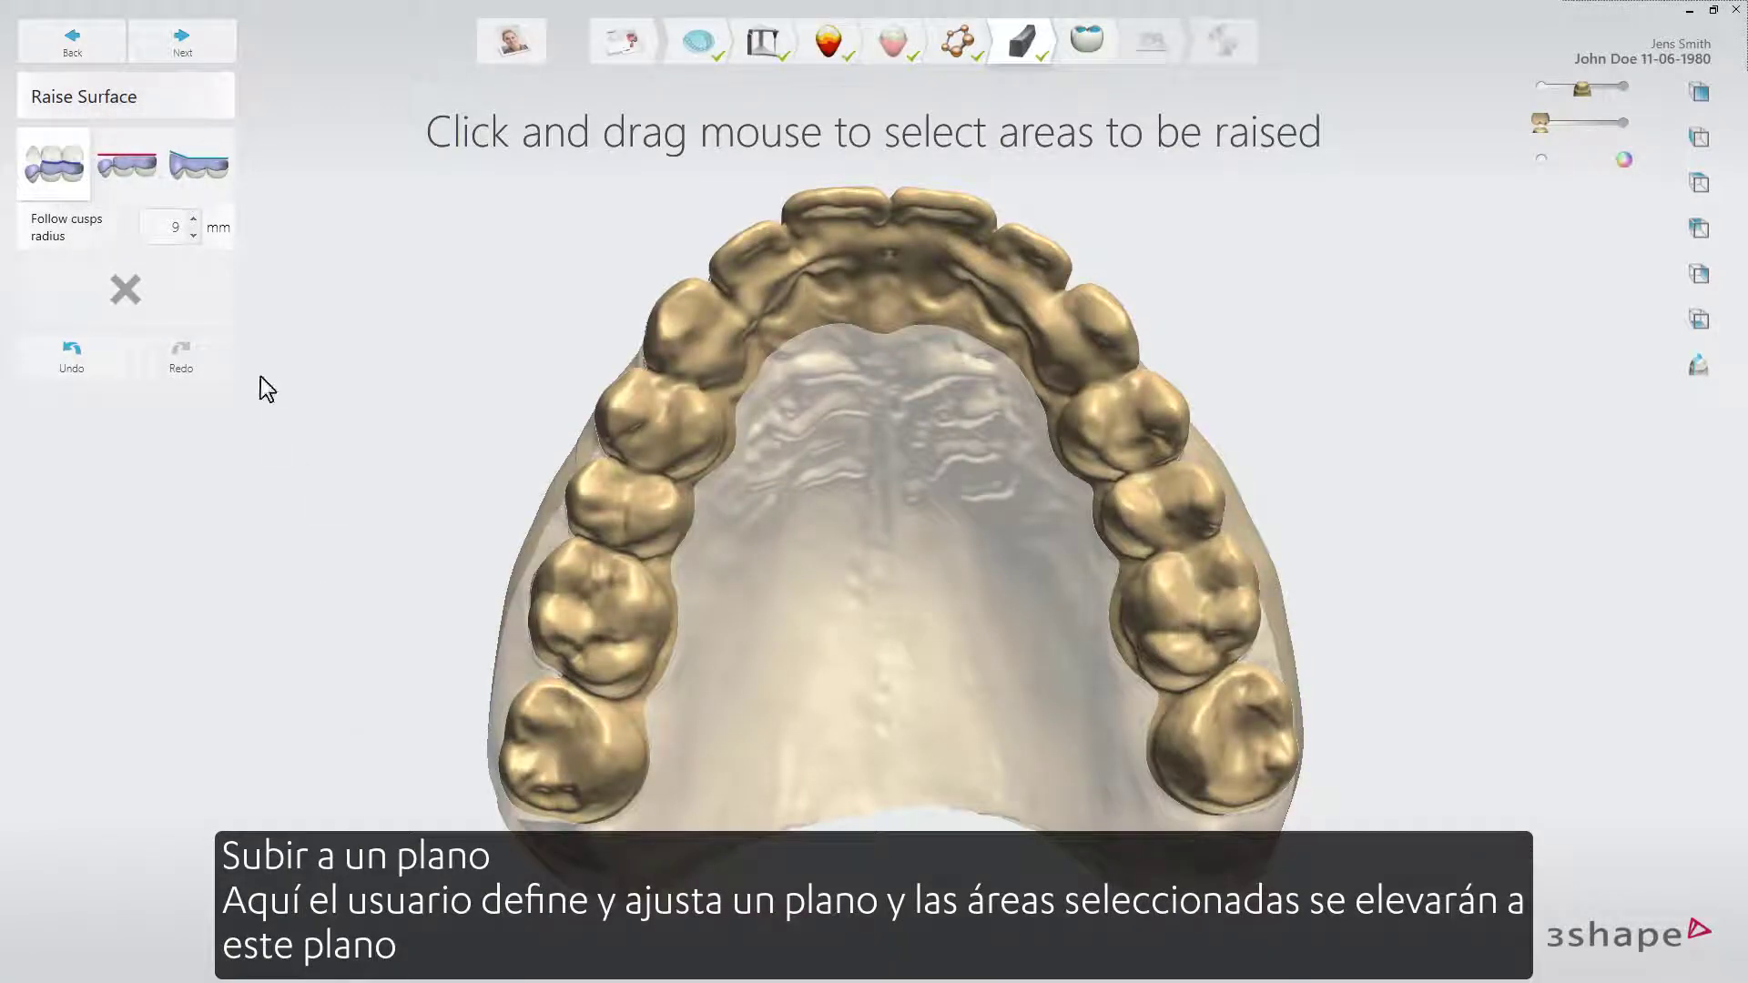
click(146, 206)
mouse_move(573, 742)
mouse_down()
mouse_move(603, 587)
mouse_move(772, 273)
mouse_move(983, 287)
mouse_move(1152, 674)
mouse_move(1188, 820)
mouse_up()
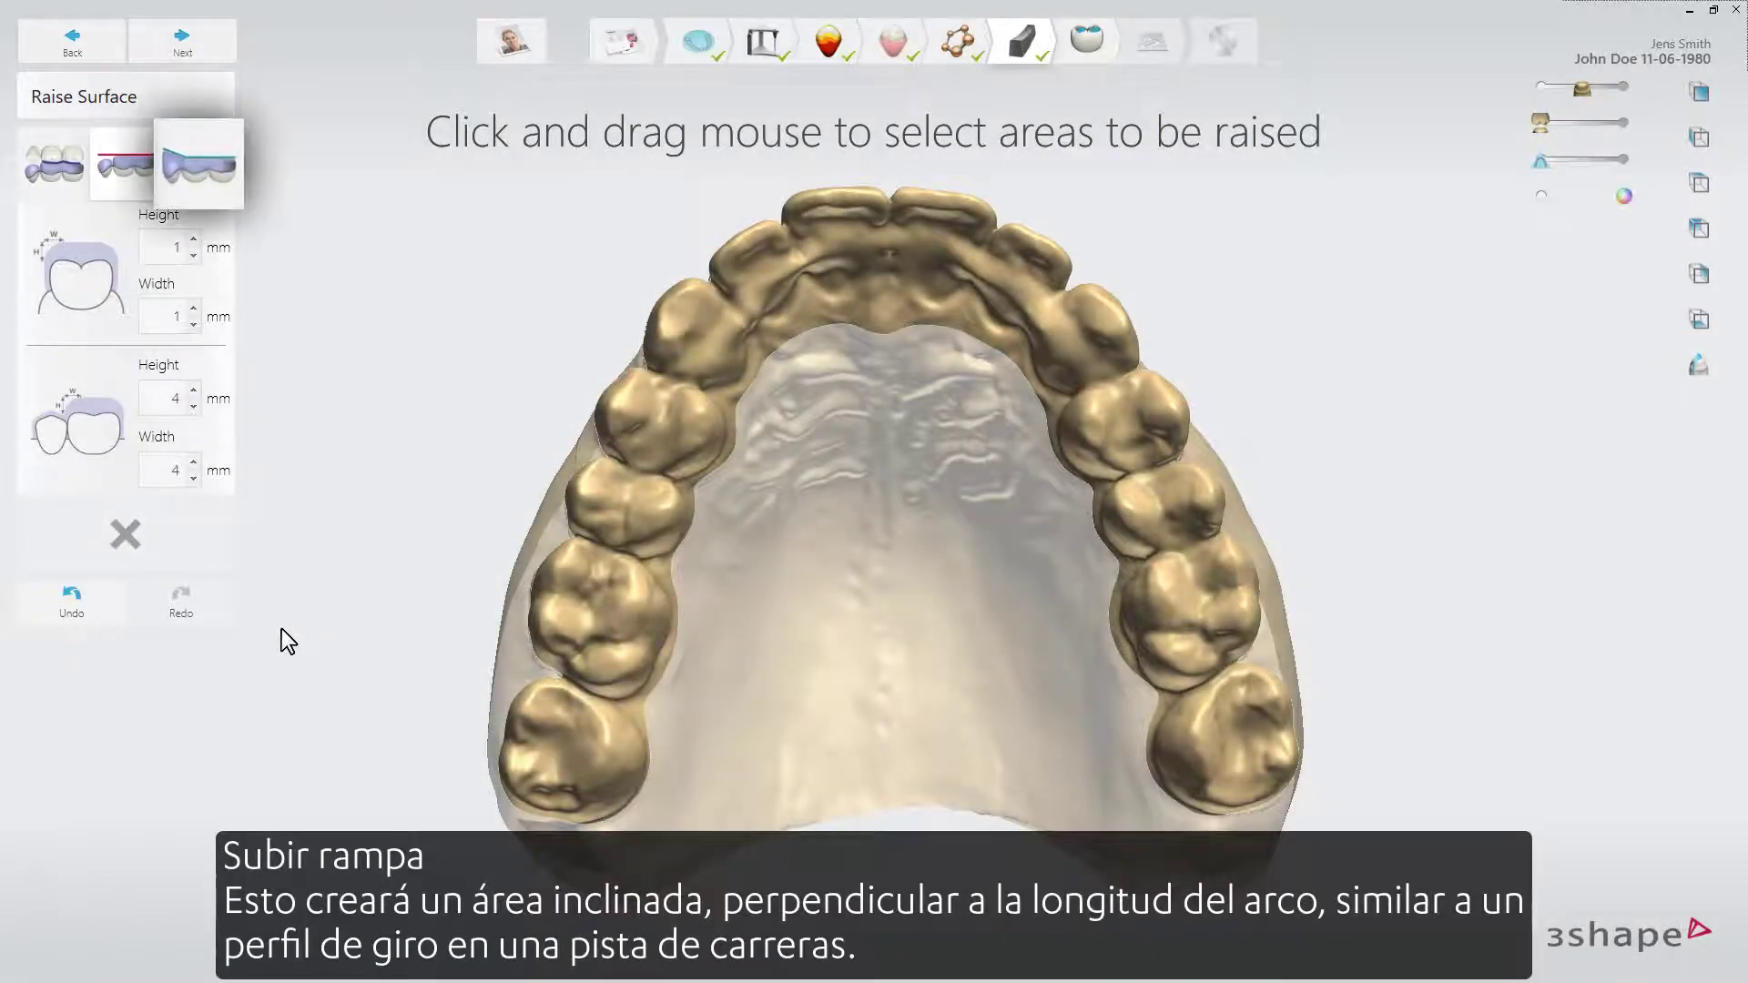
Raise the front teeth from canine to canine as a 20° ramp
click(199, 166)
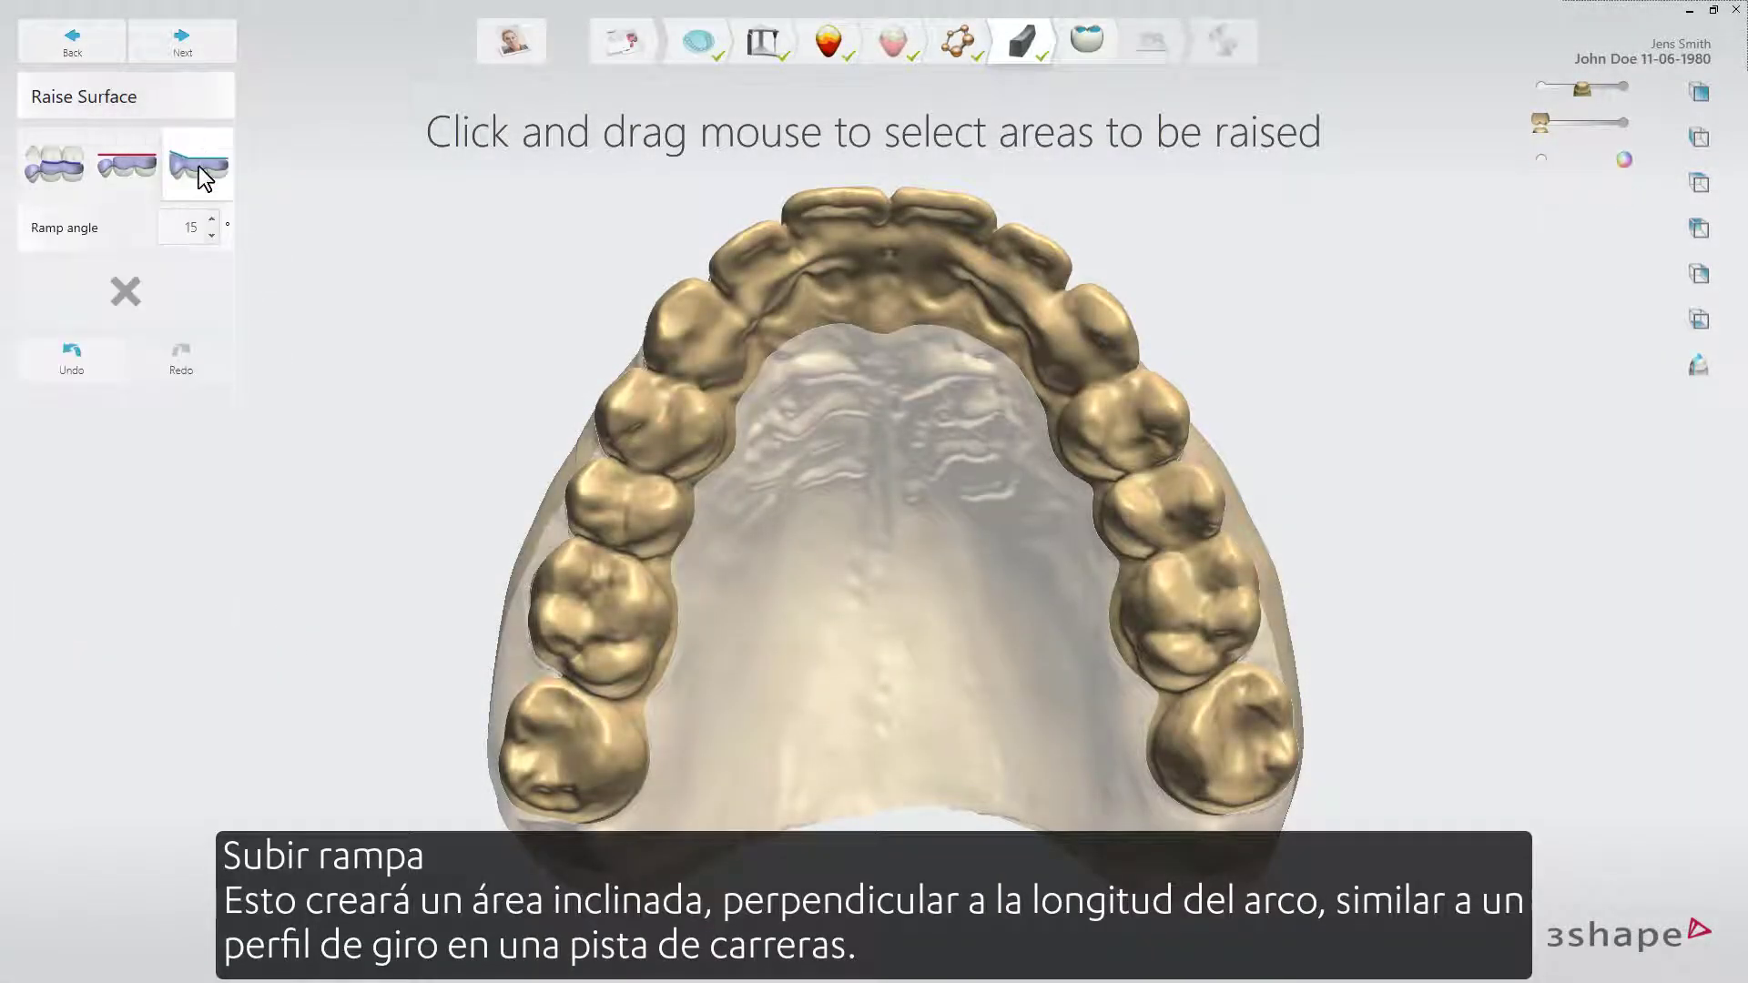
mouse_move(532, 836)
mouse_down()
mouse_move(617, 583)
mouse_move(706, 404)
mouse_move(799, 306)
mouse_move(968, 285)
mouse_move(1073, 415)
mouse_move(1168, 686)
mouse_move(1193, 864)
mouse_up()
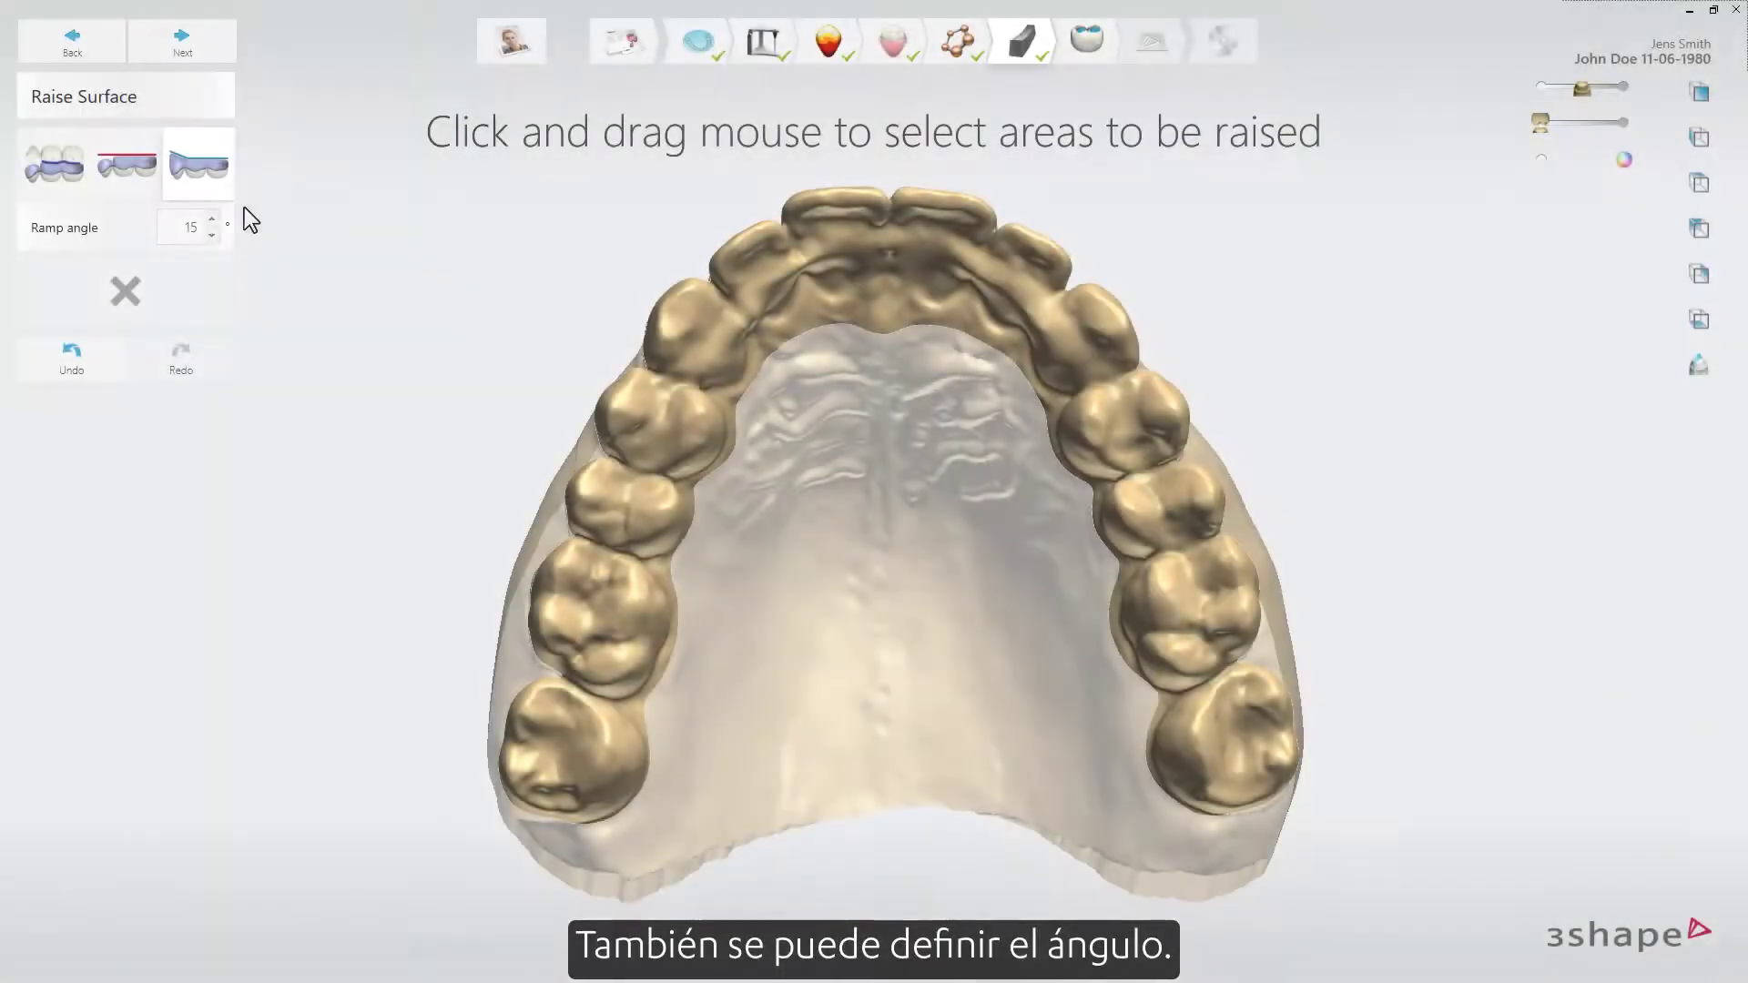
click(212, 219)
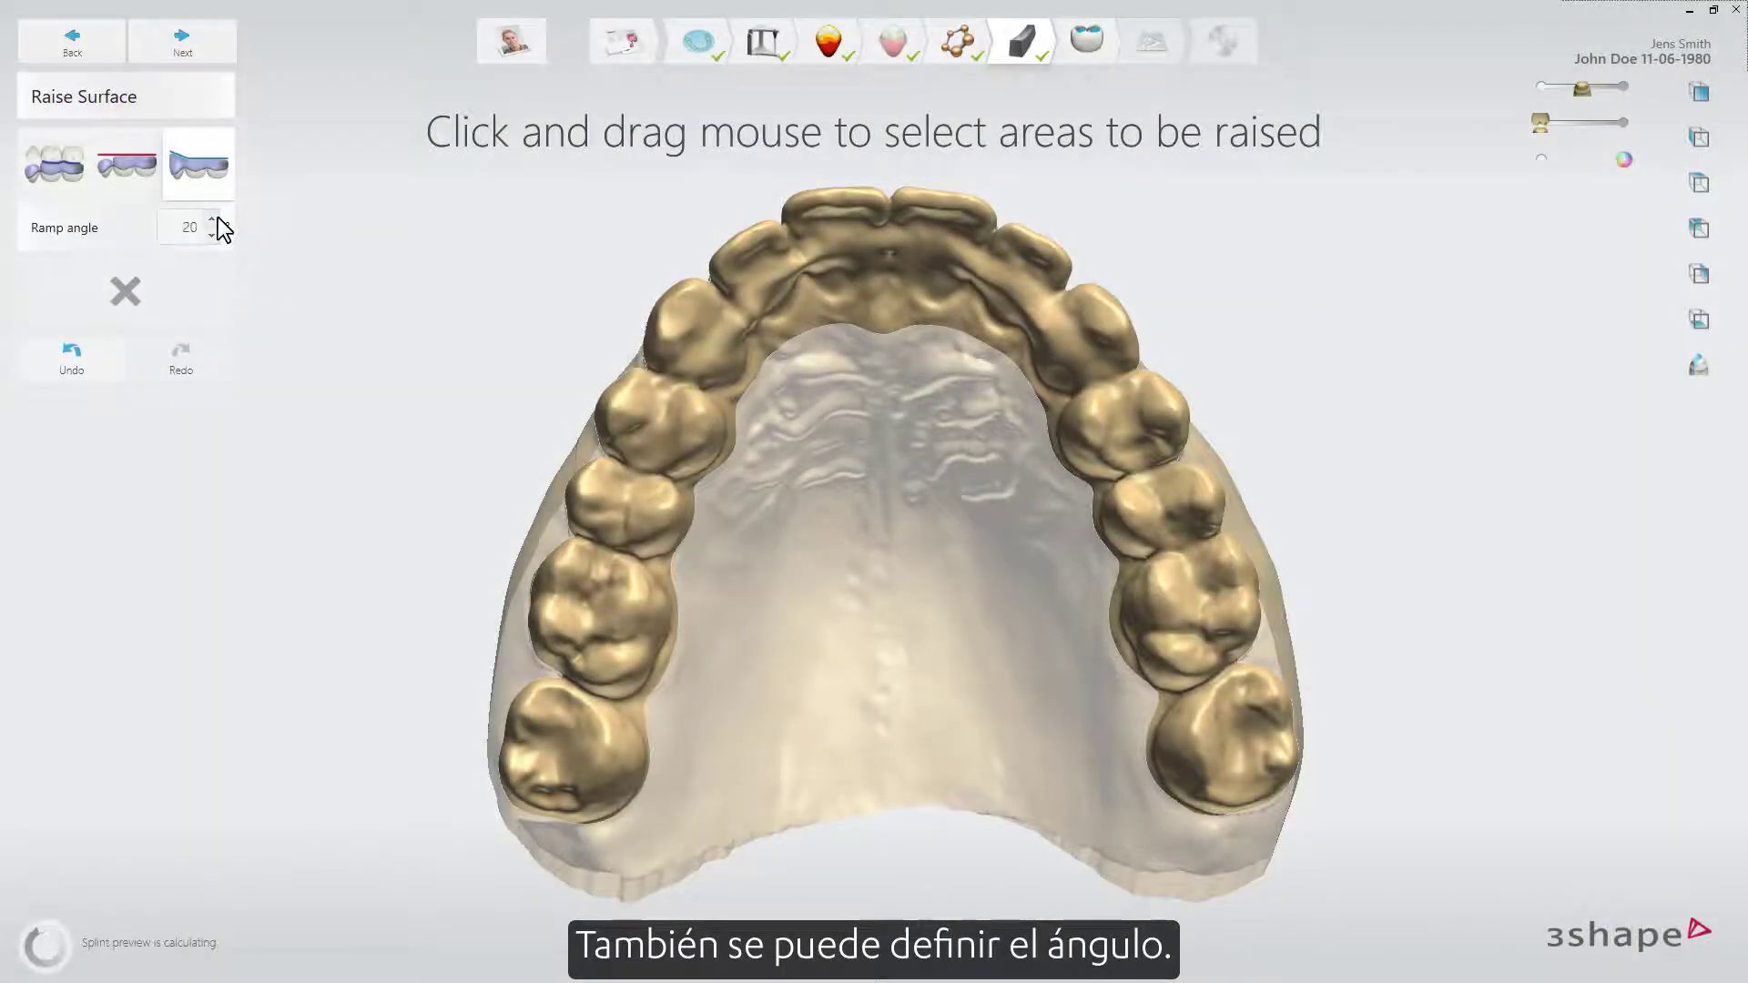
mouse_move(670, 381)
mouse_down()
mouse_move(744, 324)
mouse_move(866, 278)
mouse_move(1014, 275)
mouse_move(1142, 362)
mouse_up()
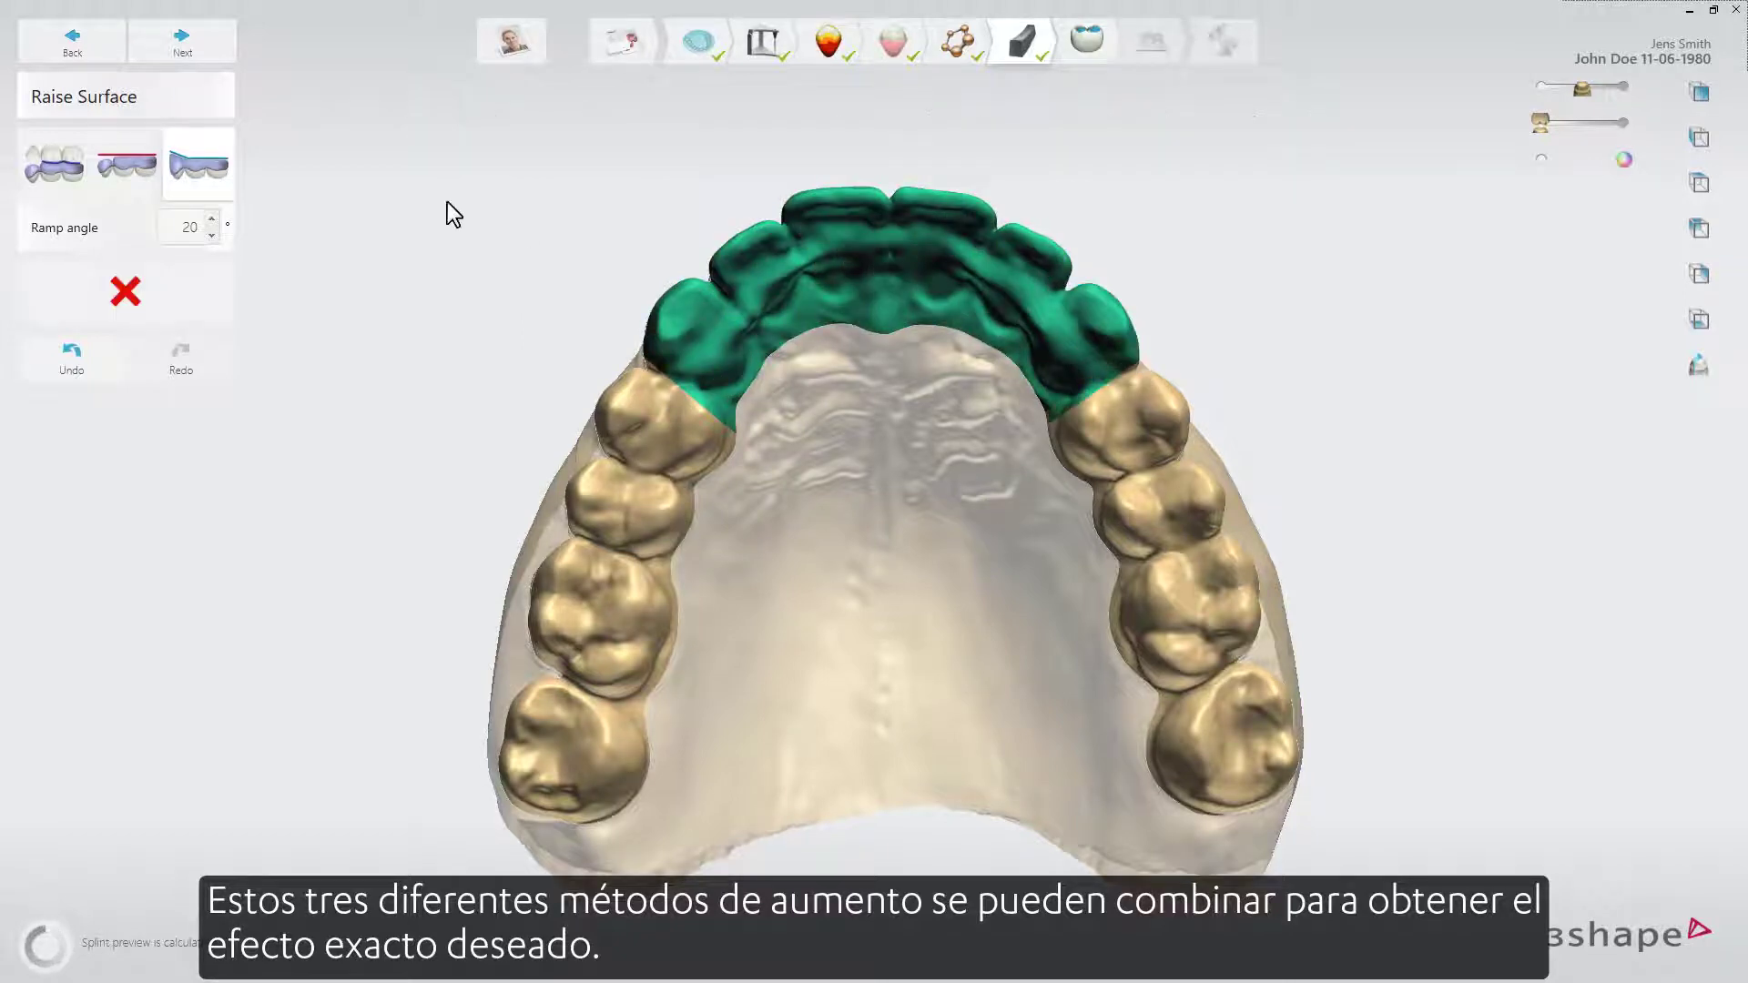
Mark the molars on both sides for Follow cusps raising with a 9 mm radius
click(49, 160)
mouse_move(577, 847)
mouse_down()
mouse_move(583, 570)
mouse_move(646, 407)
mouse_move(699, 364)
mouse_up()
mouse_move(1105, 395)
mouse_down()
mouse_move(1200, 771)
mouse_move(1182, 896)
mouse_up()
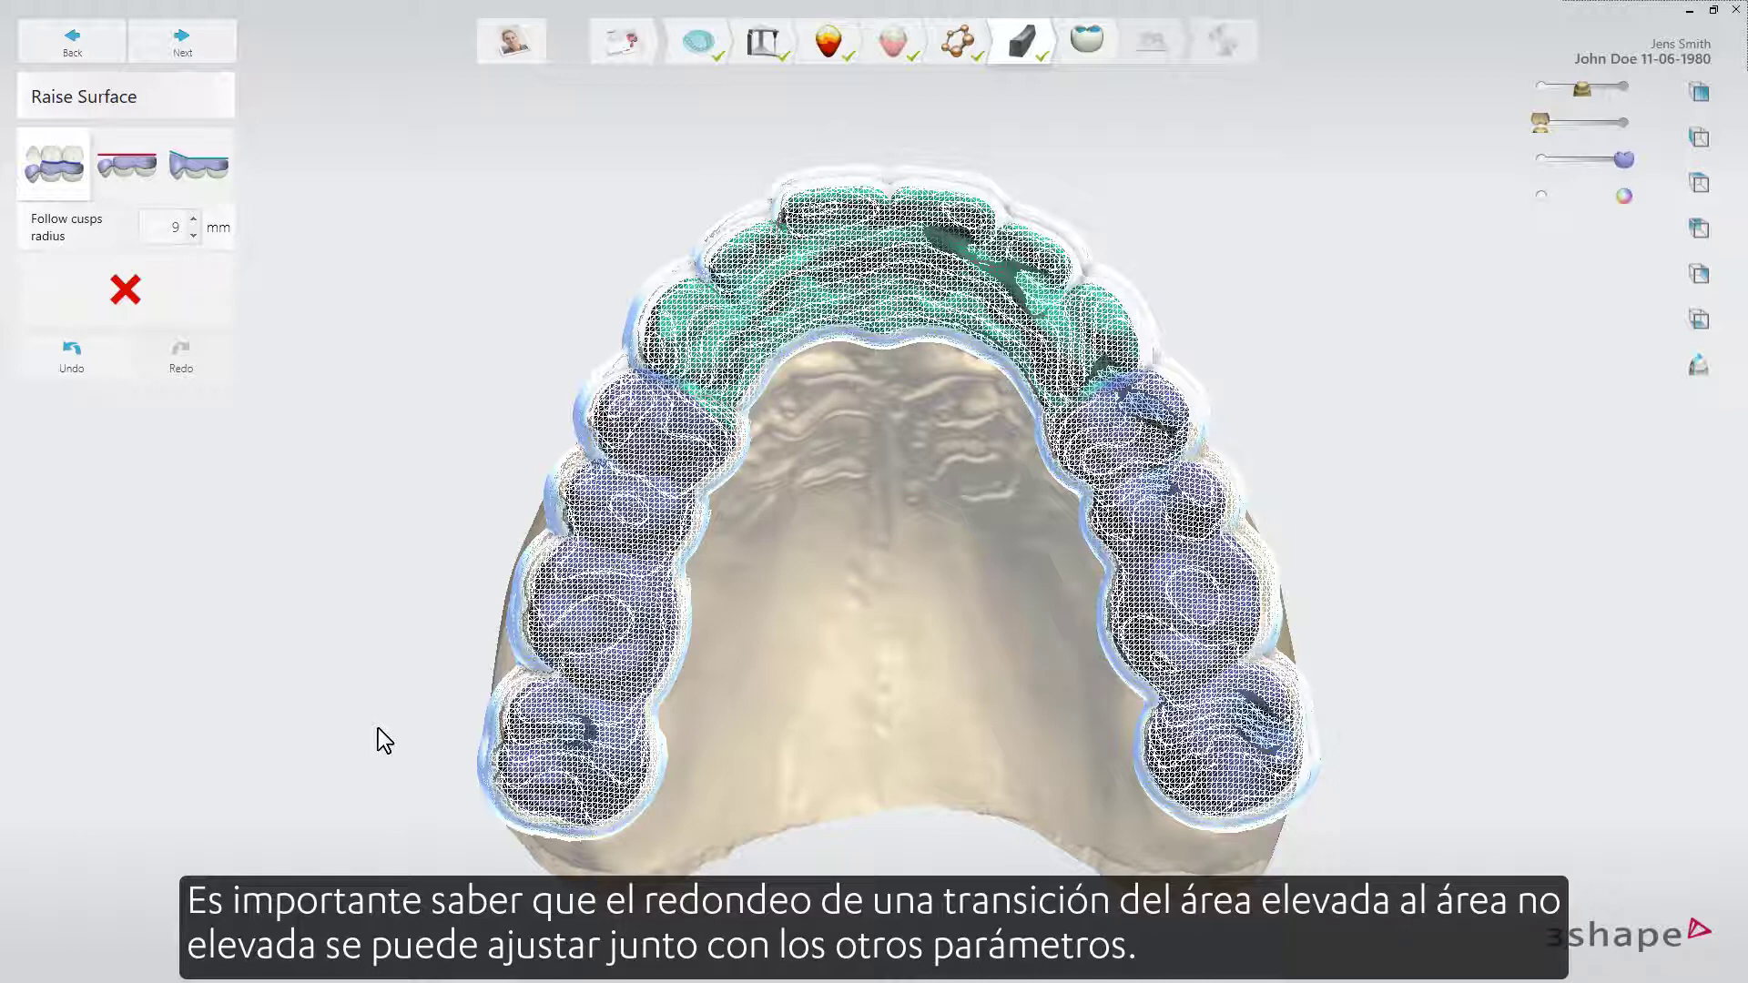
Correct the thin-design warning and adapt the design by 0,01 to remove antagonist collisions
click(186, 41)
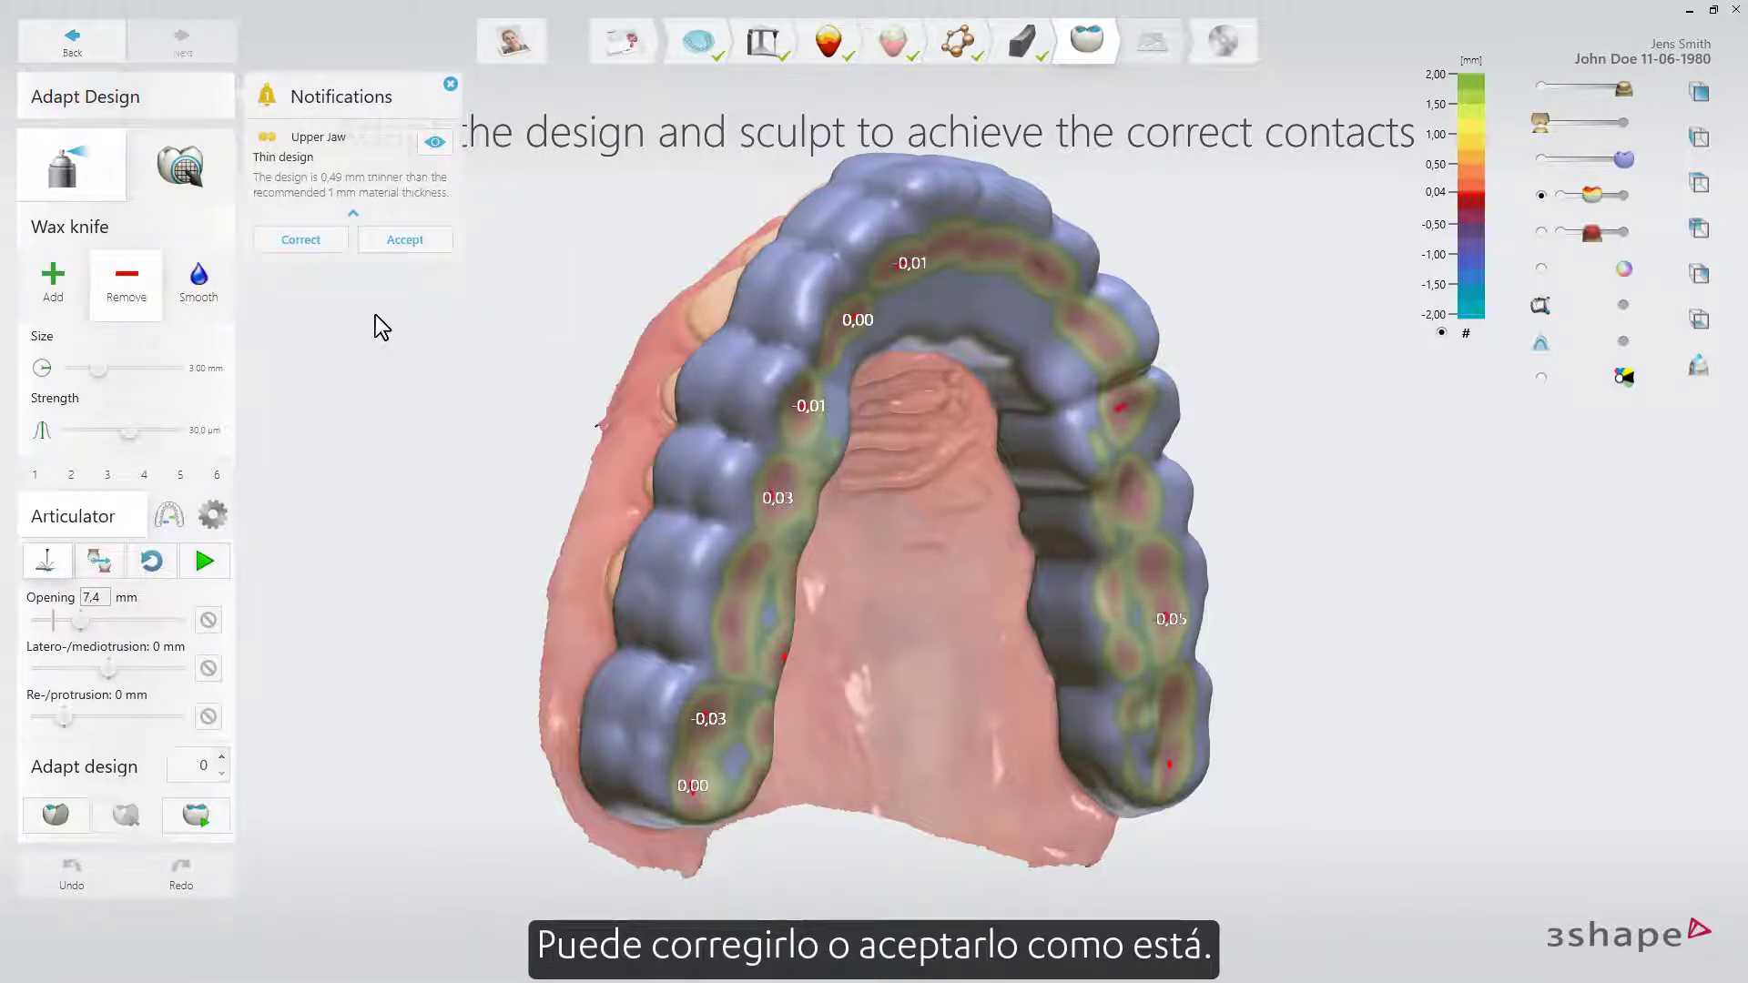
click(326, 238)
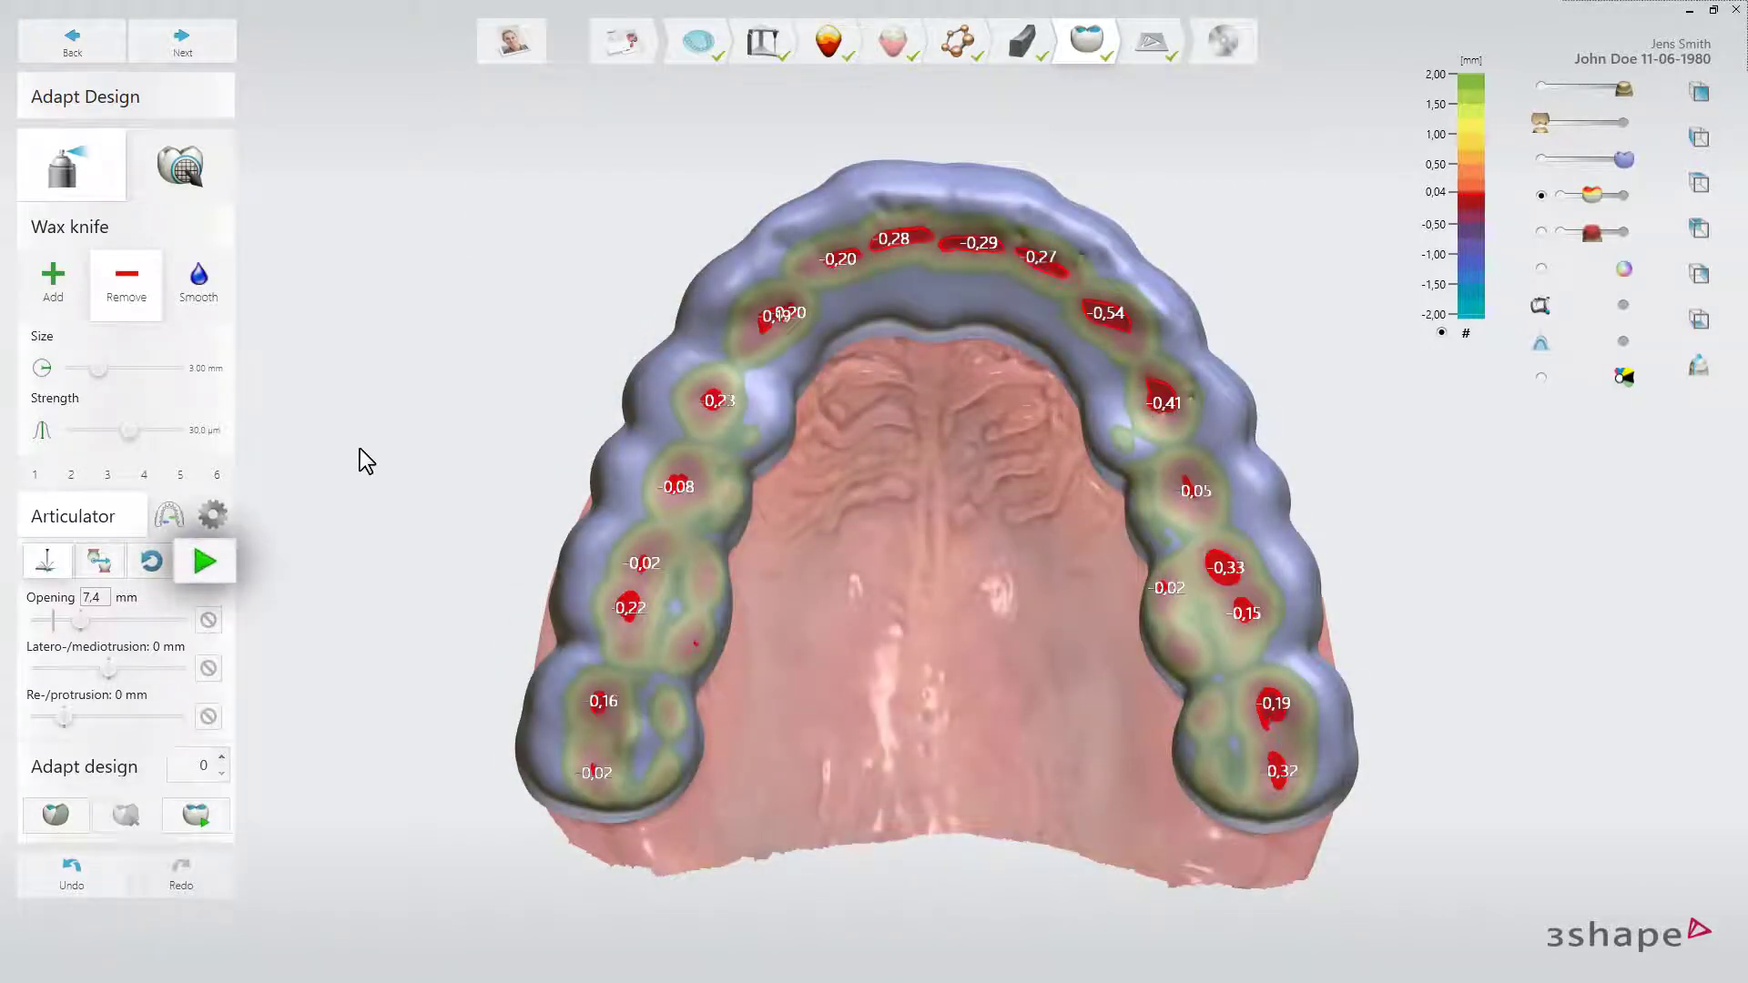
click(203, 564)
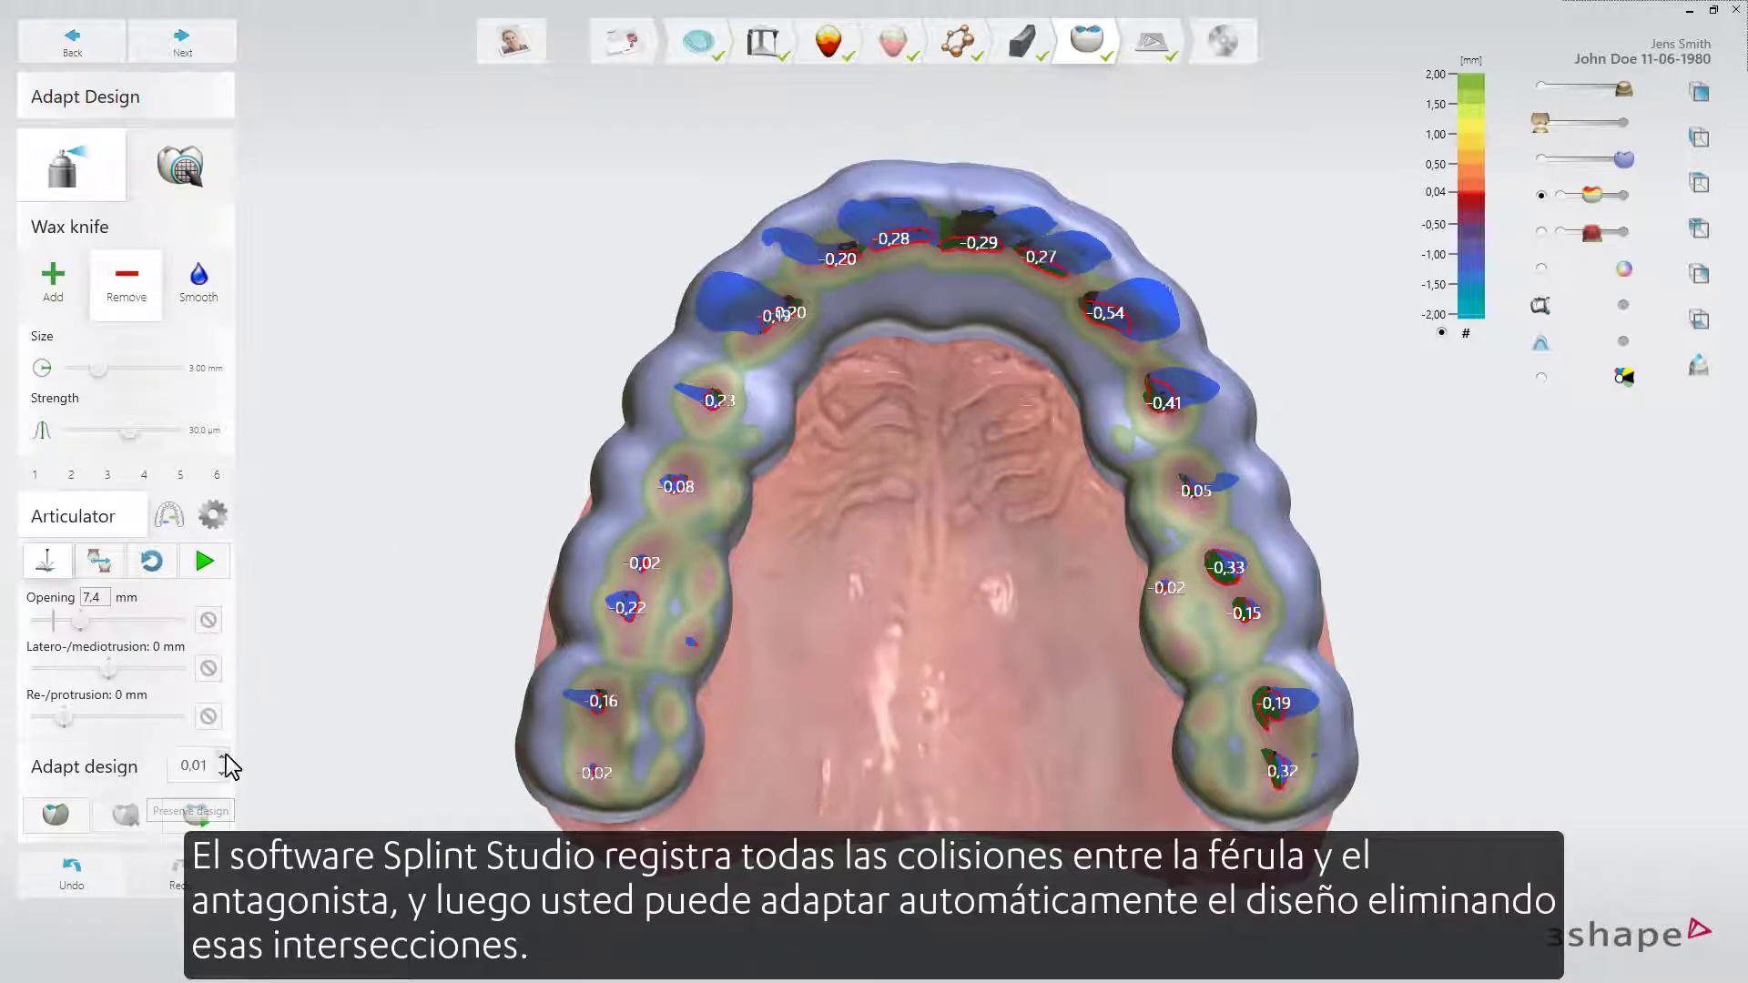
click(217, 823)
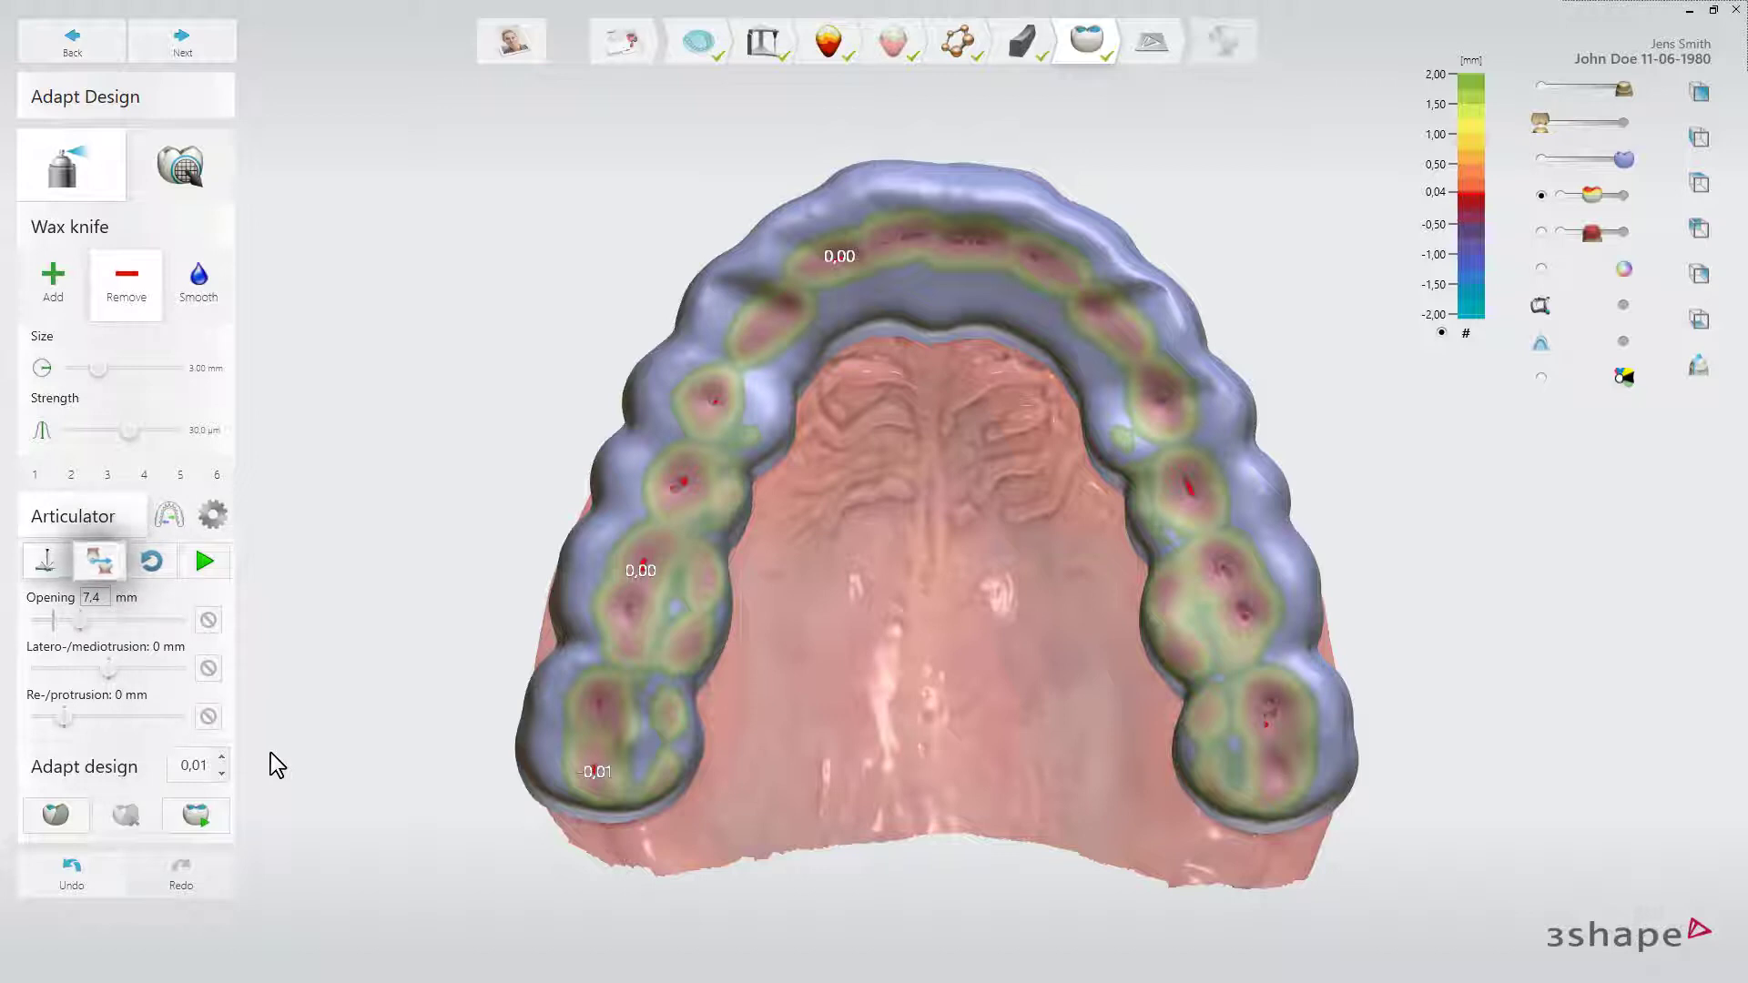
click(98, 560)
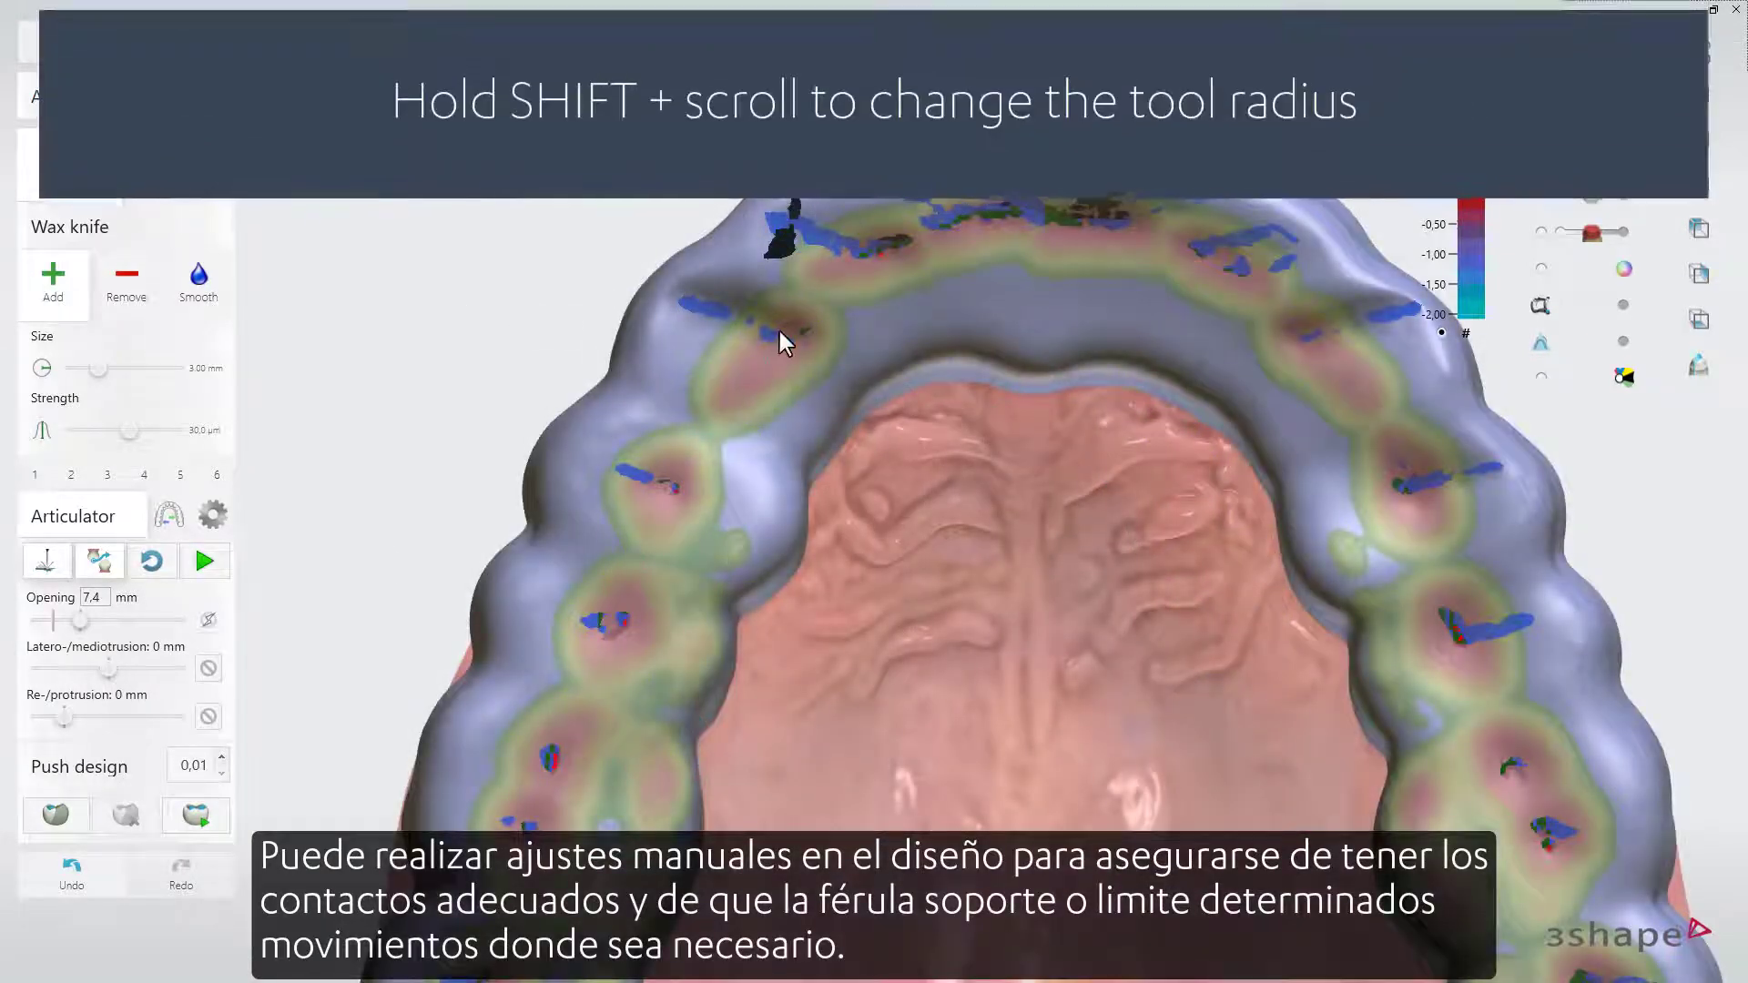
Shrink the wax knife to 1.75 mm, carve away contact patches and rerun the articulation
shift+scroll(716, 330, down, 2)
shift+scroll(716, 329, down, 2)
mouse_move(679, 310)
mouse_down()
mouse_move(648, 304)
mouse_move(703, 297)
mouse_up()
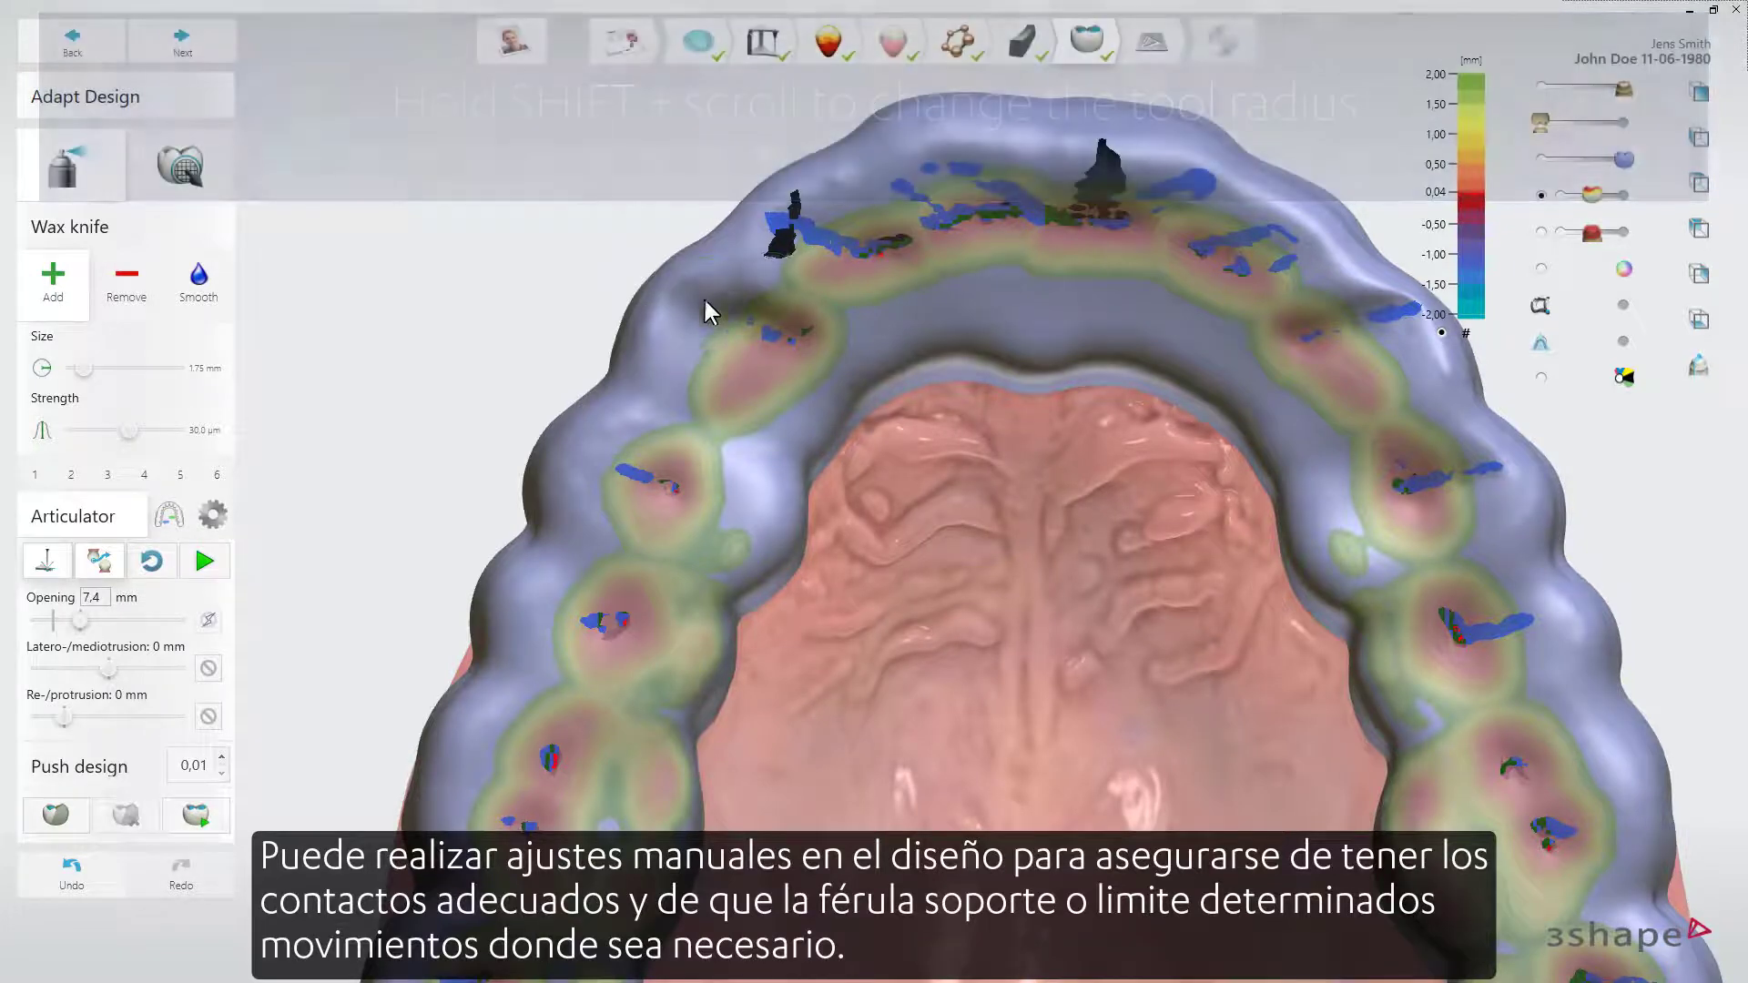
mouse_move(1409, 323)
mouse_down()
mouse_move(1373, 292)
mouse_move(1393, 300)
mouse_up()
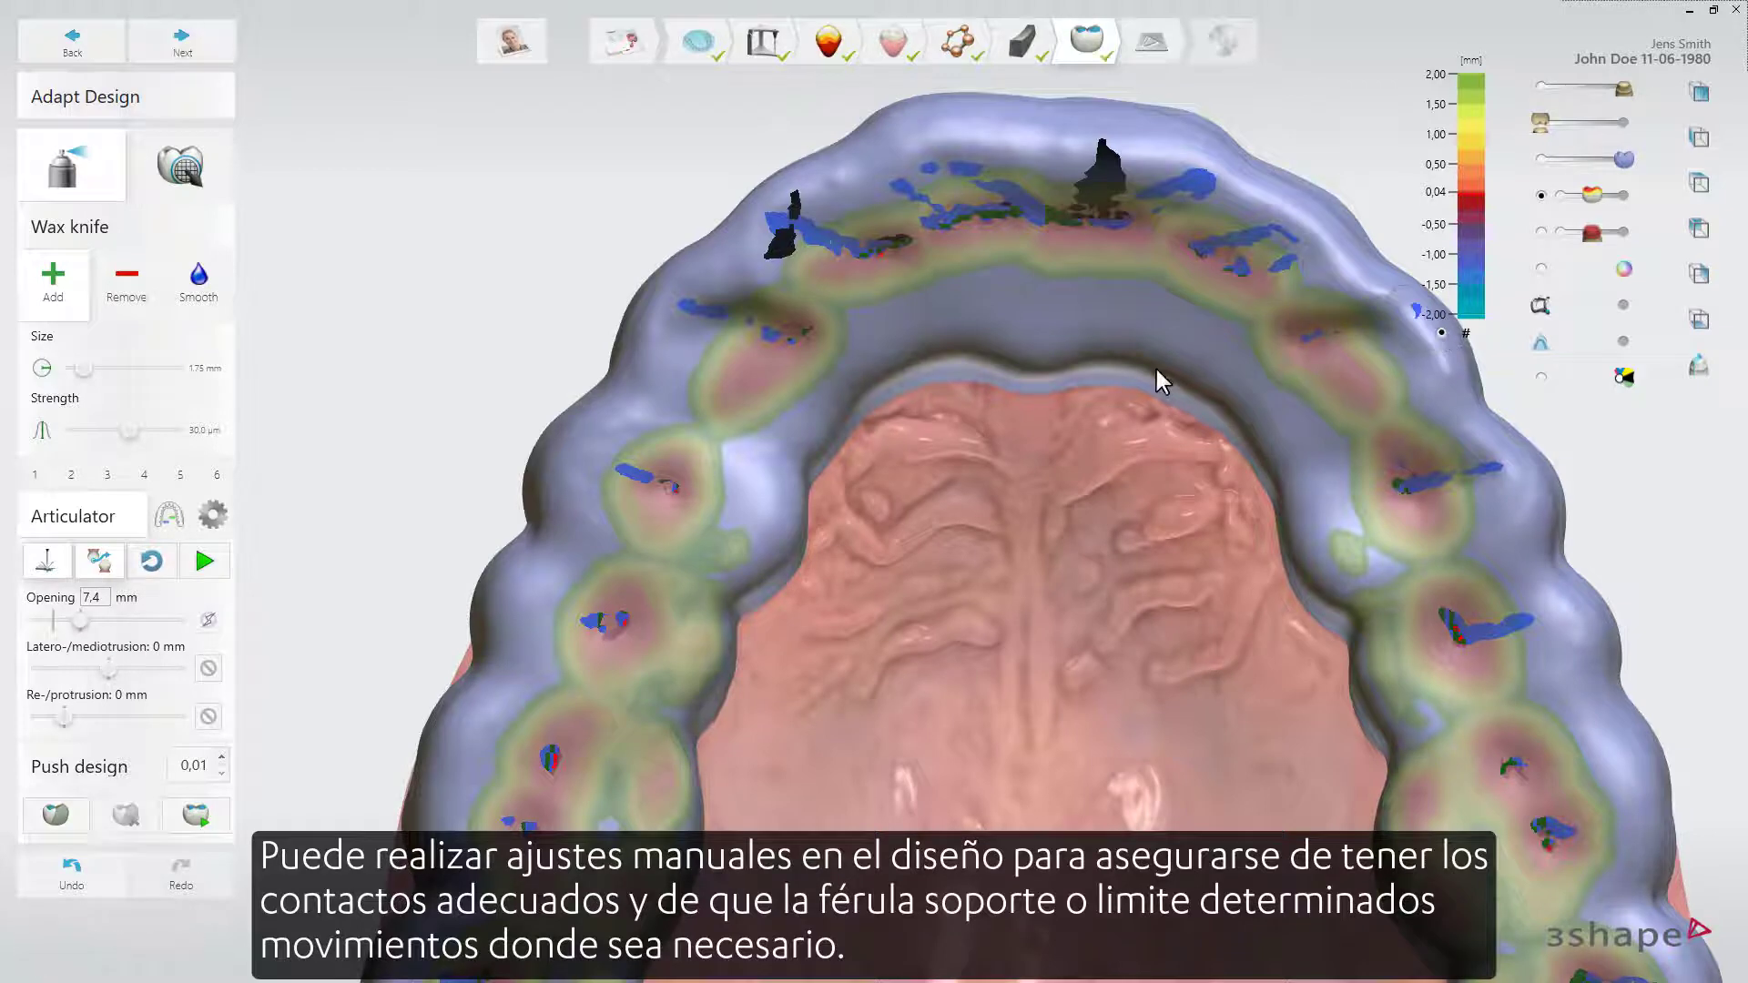
click(205, 560)
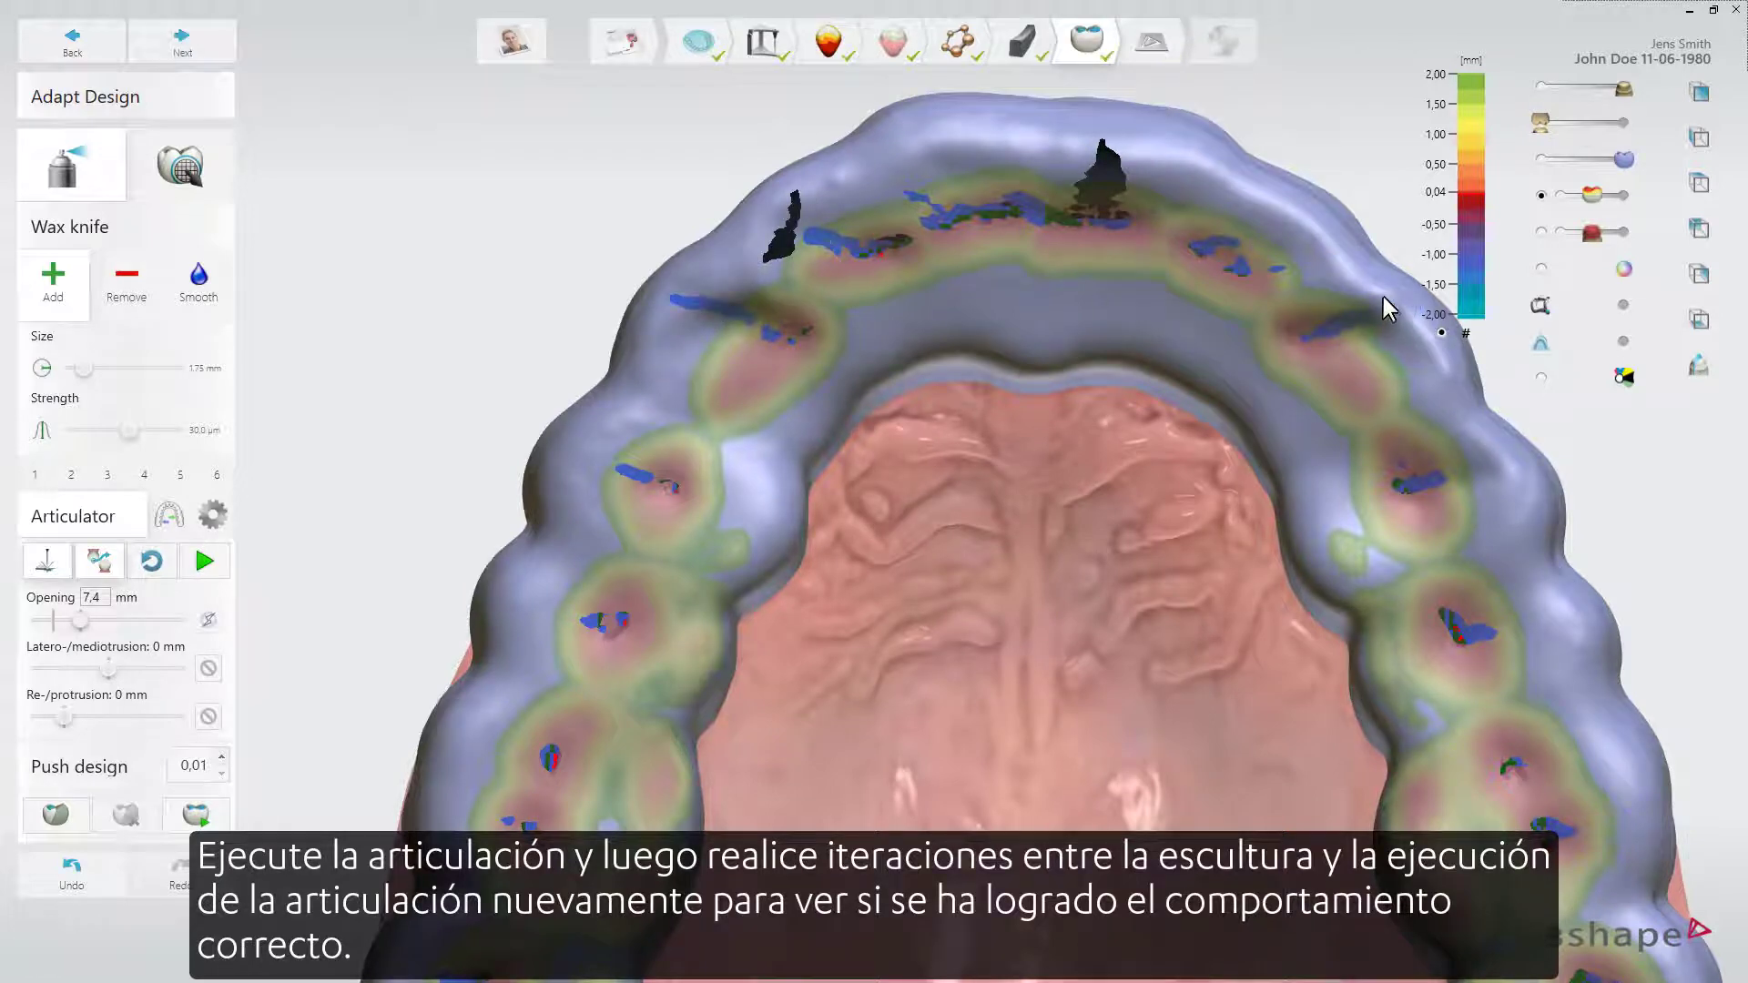
Build up material at a contact area, recheck the articulation, and advance to Production Preparation
click(1407, 314)
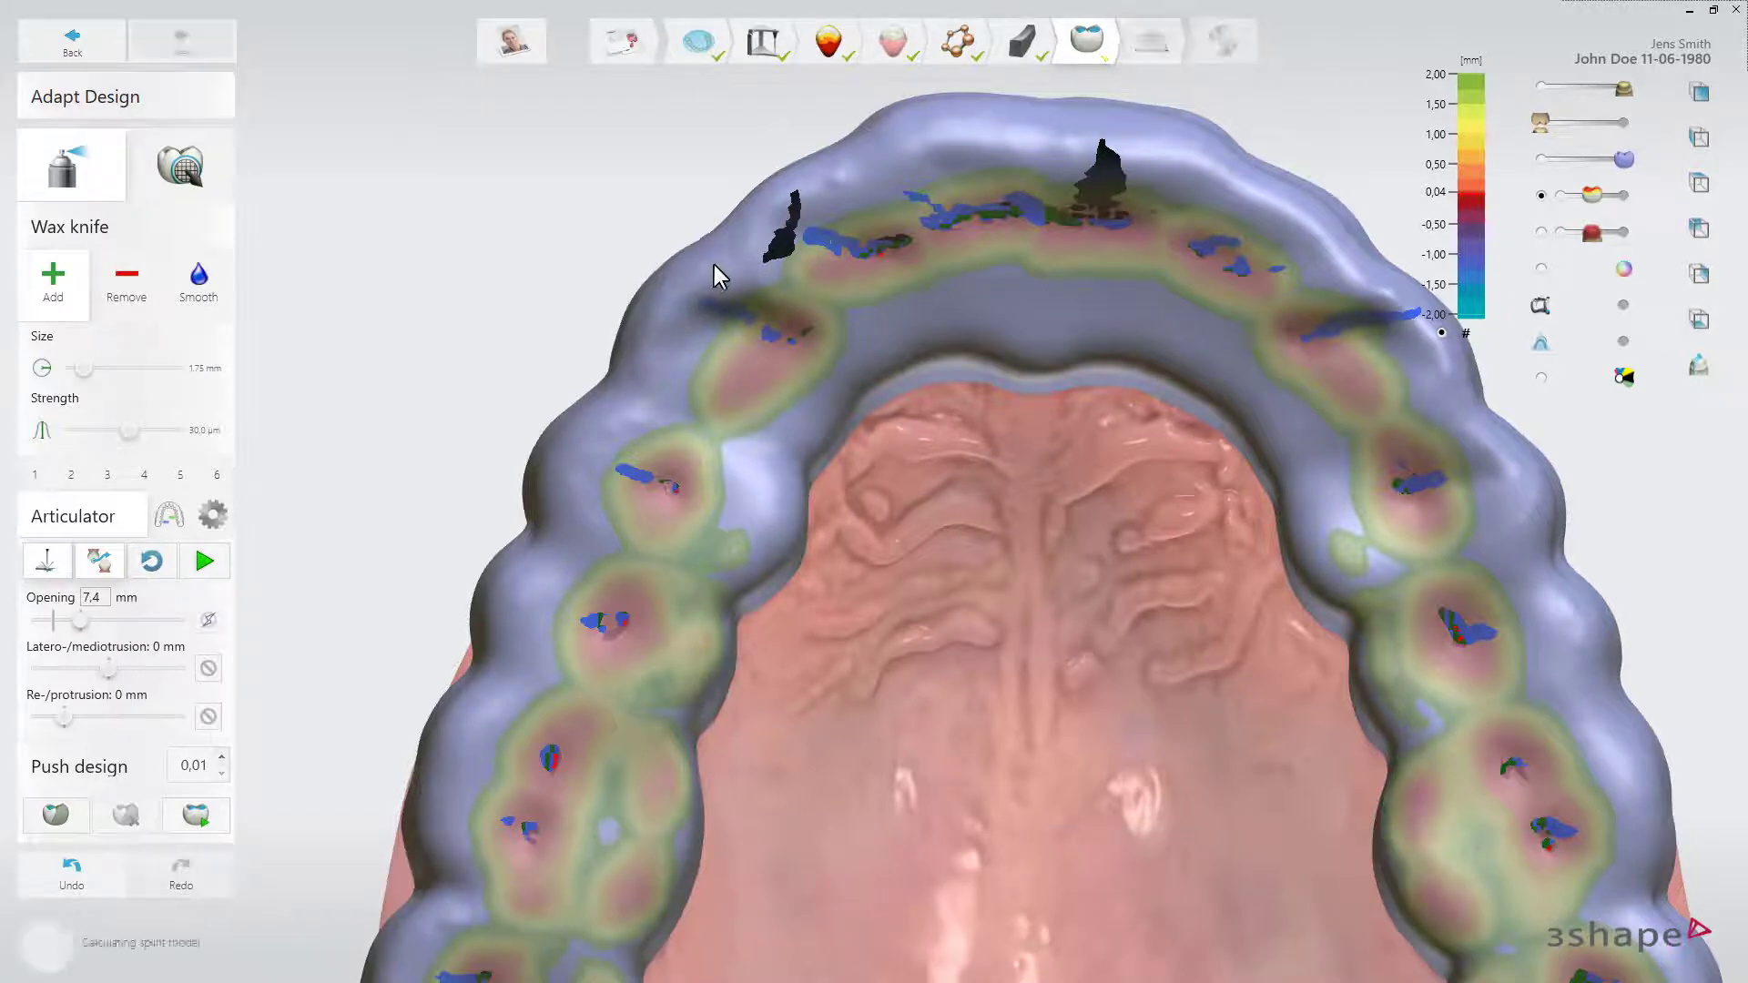
click(204, 560)
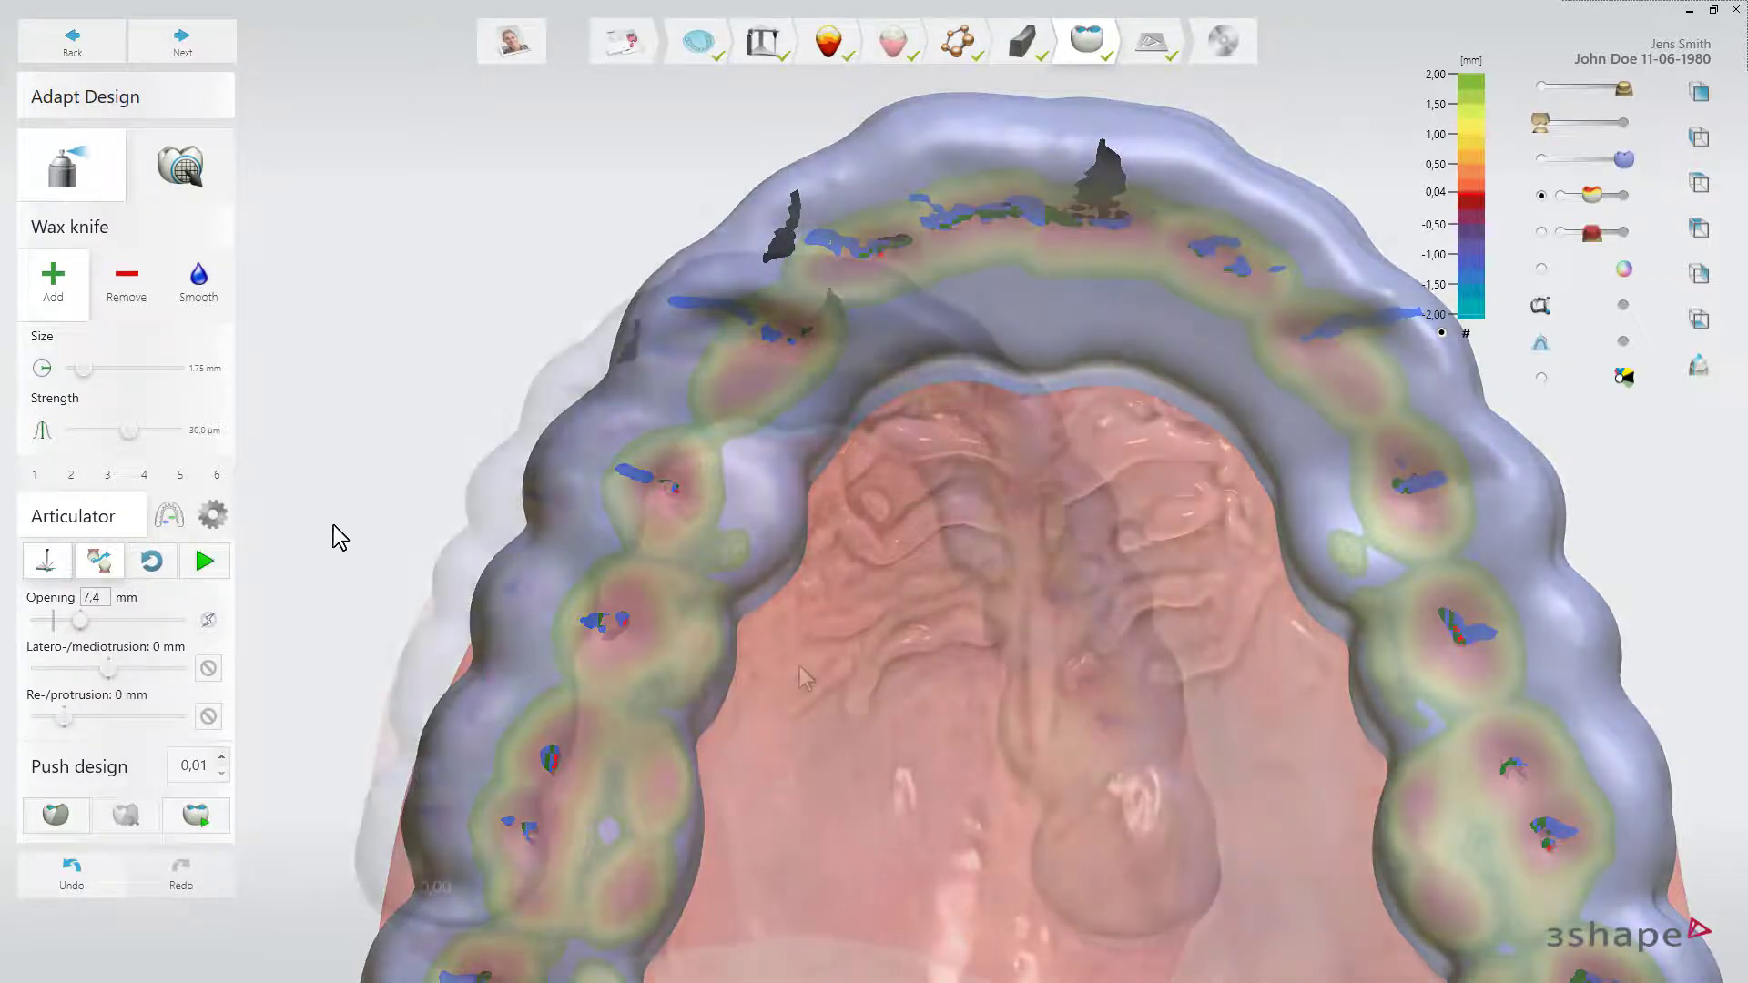
scroll(331, 528, down, 3)
click(182, 41)
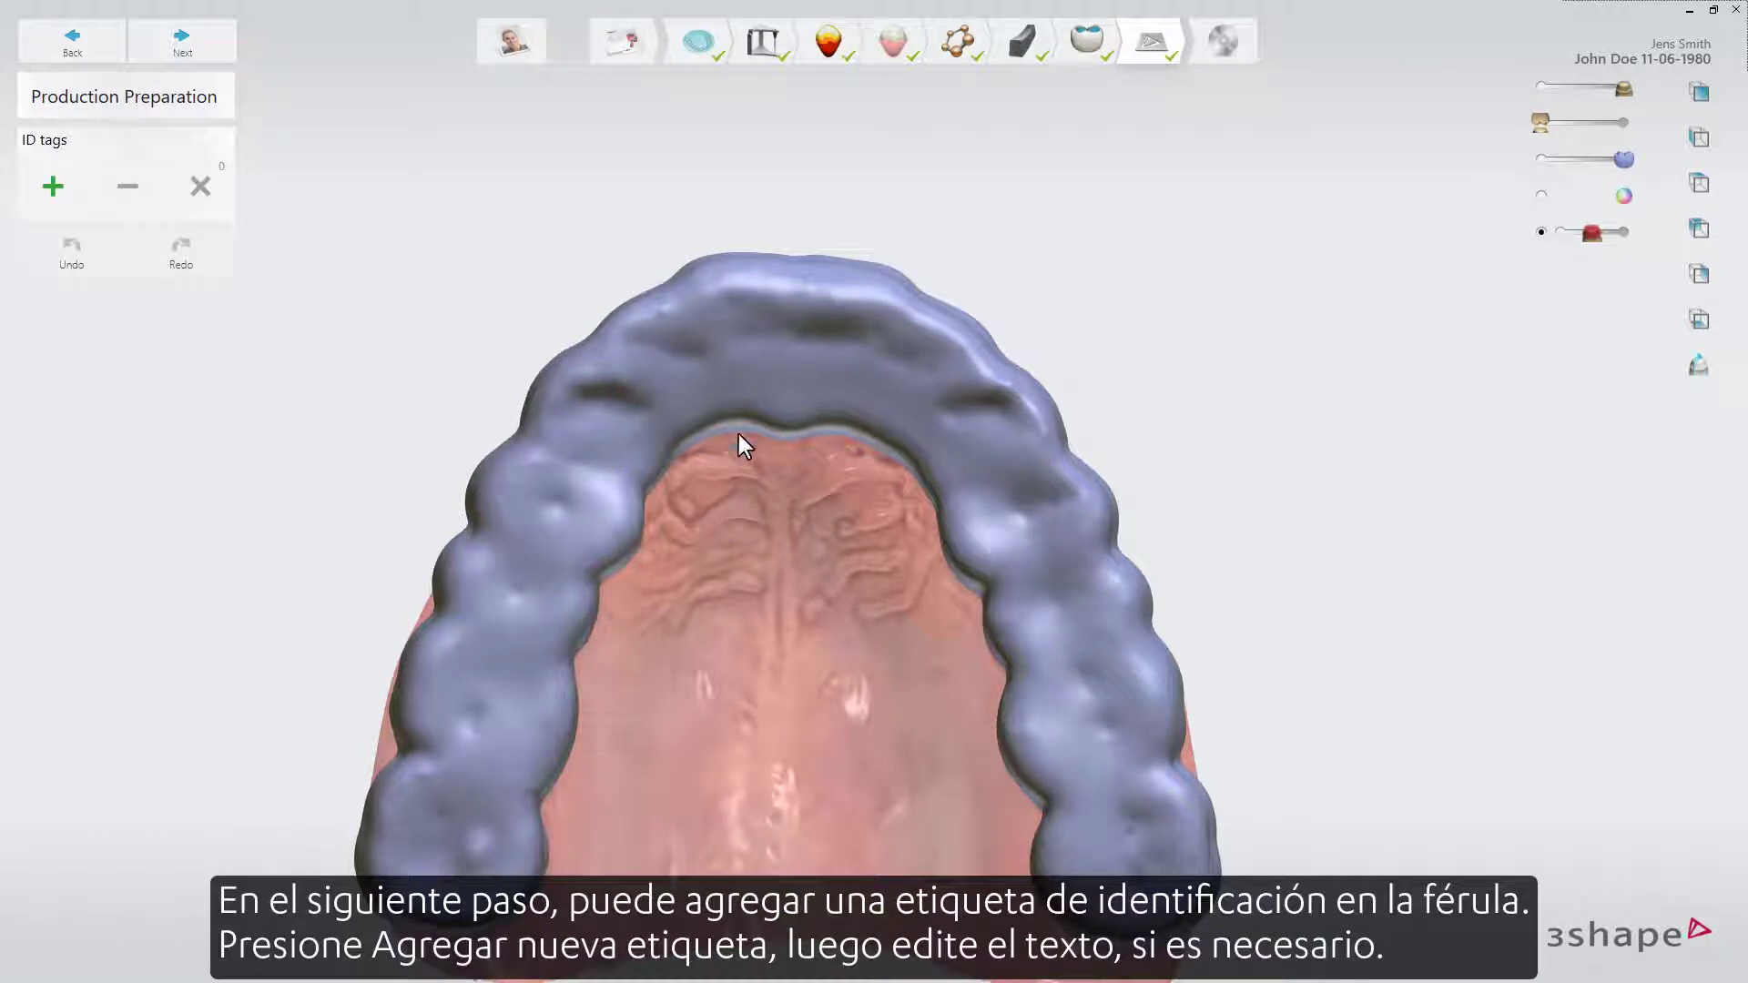
Add an ID tag reading the patient's surname, '_splint' and the date 20-04-2020
right_drag(753, 675, 801, 534)
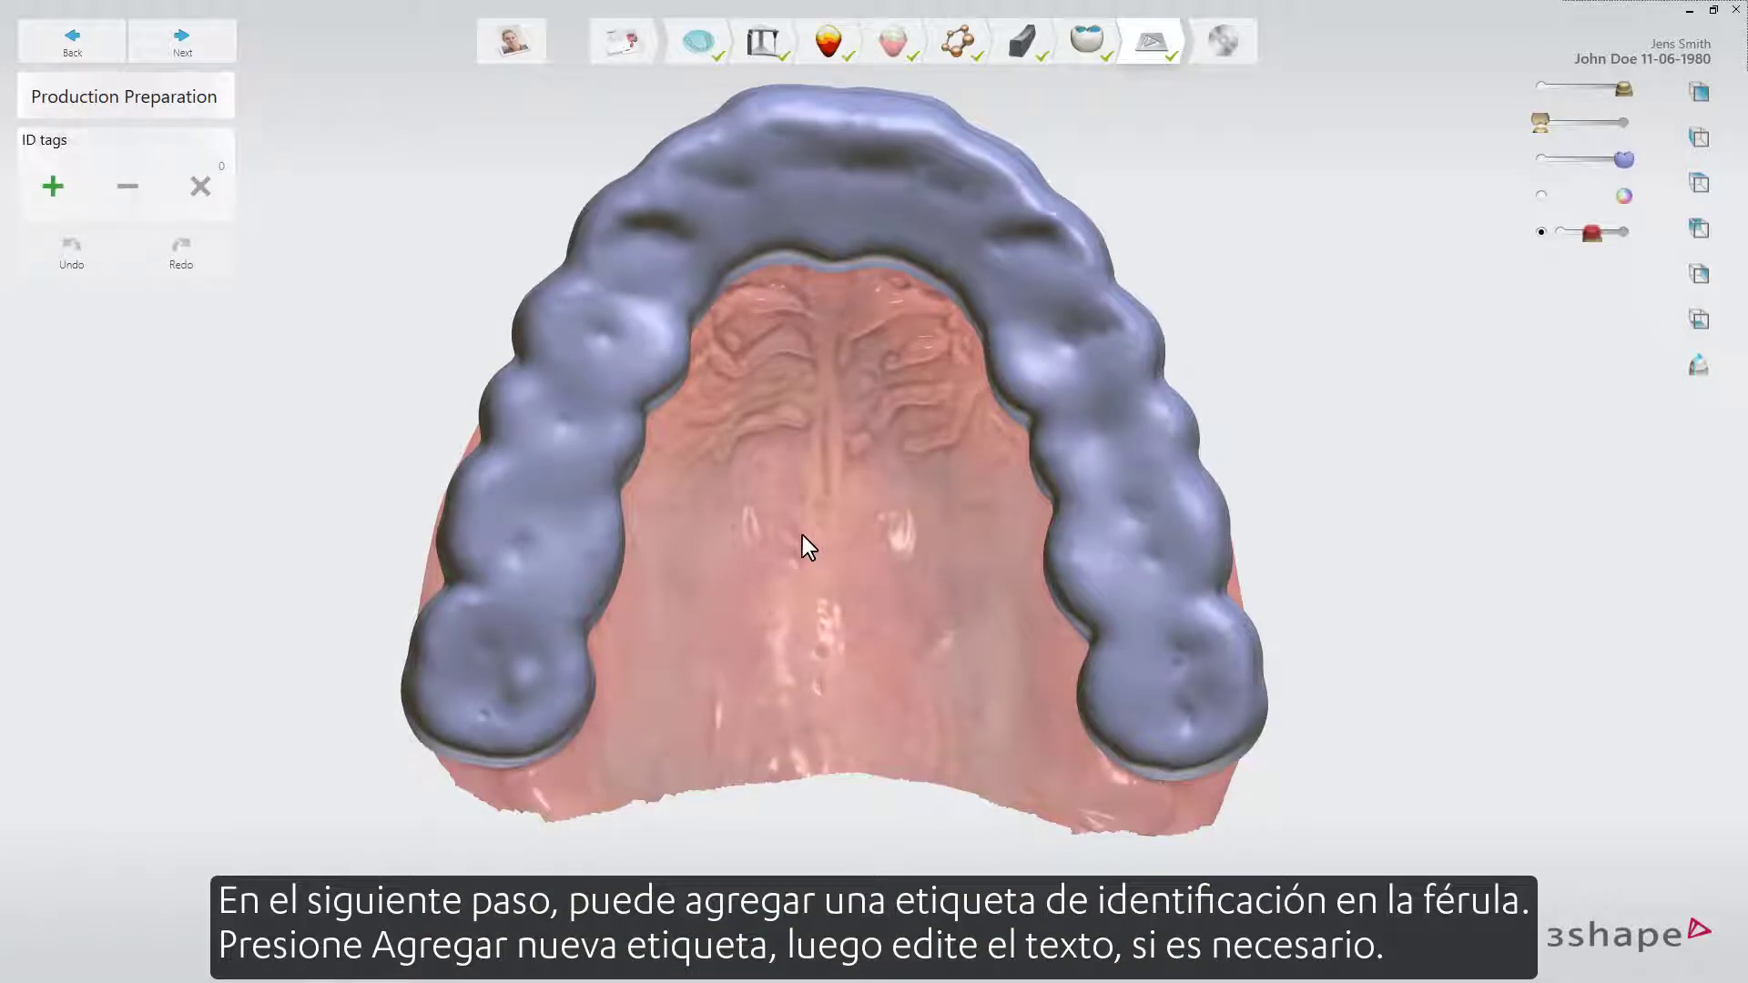
click(55, 186)
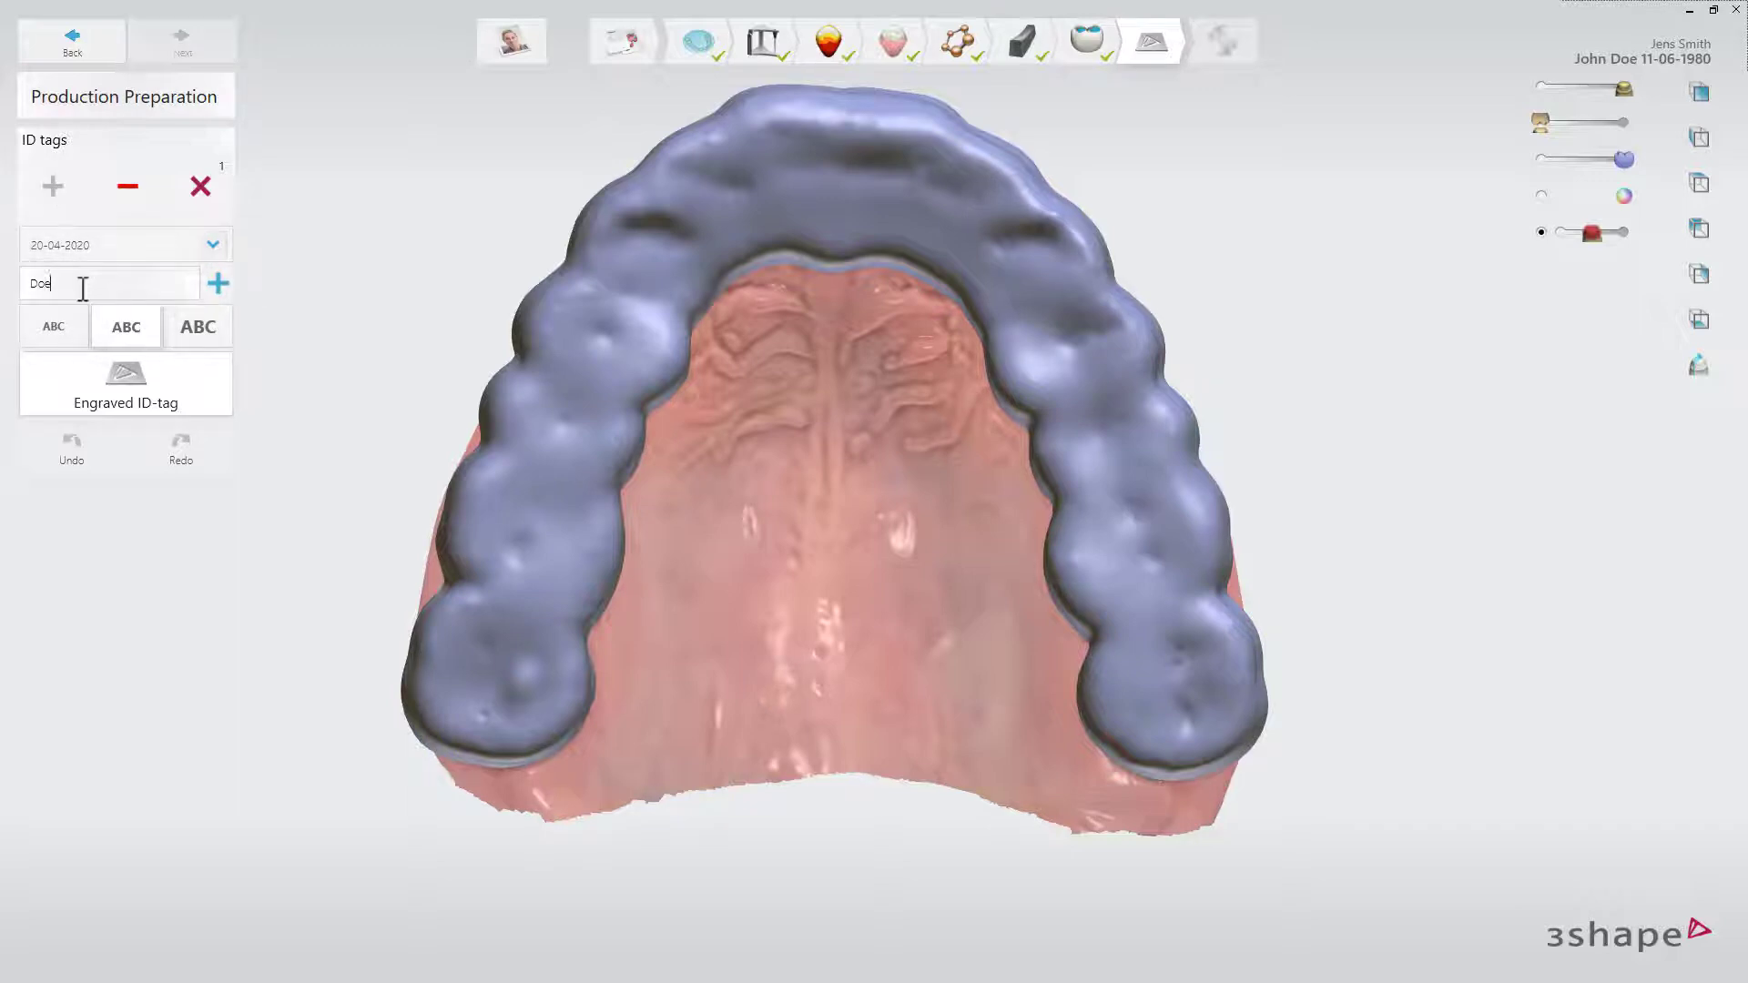
text(_splint)
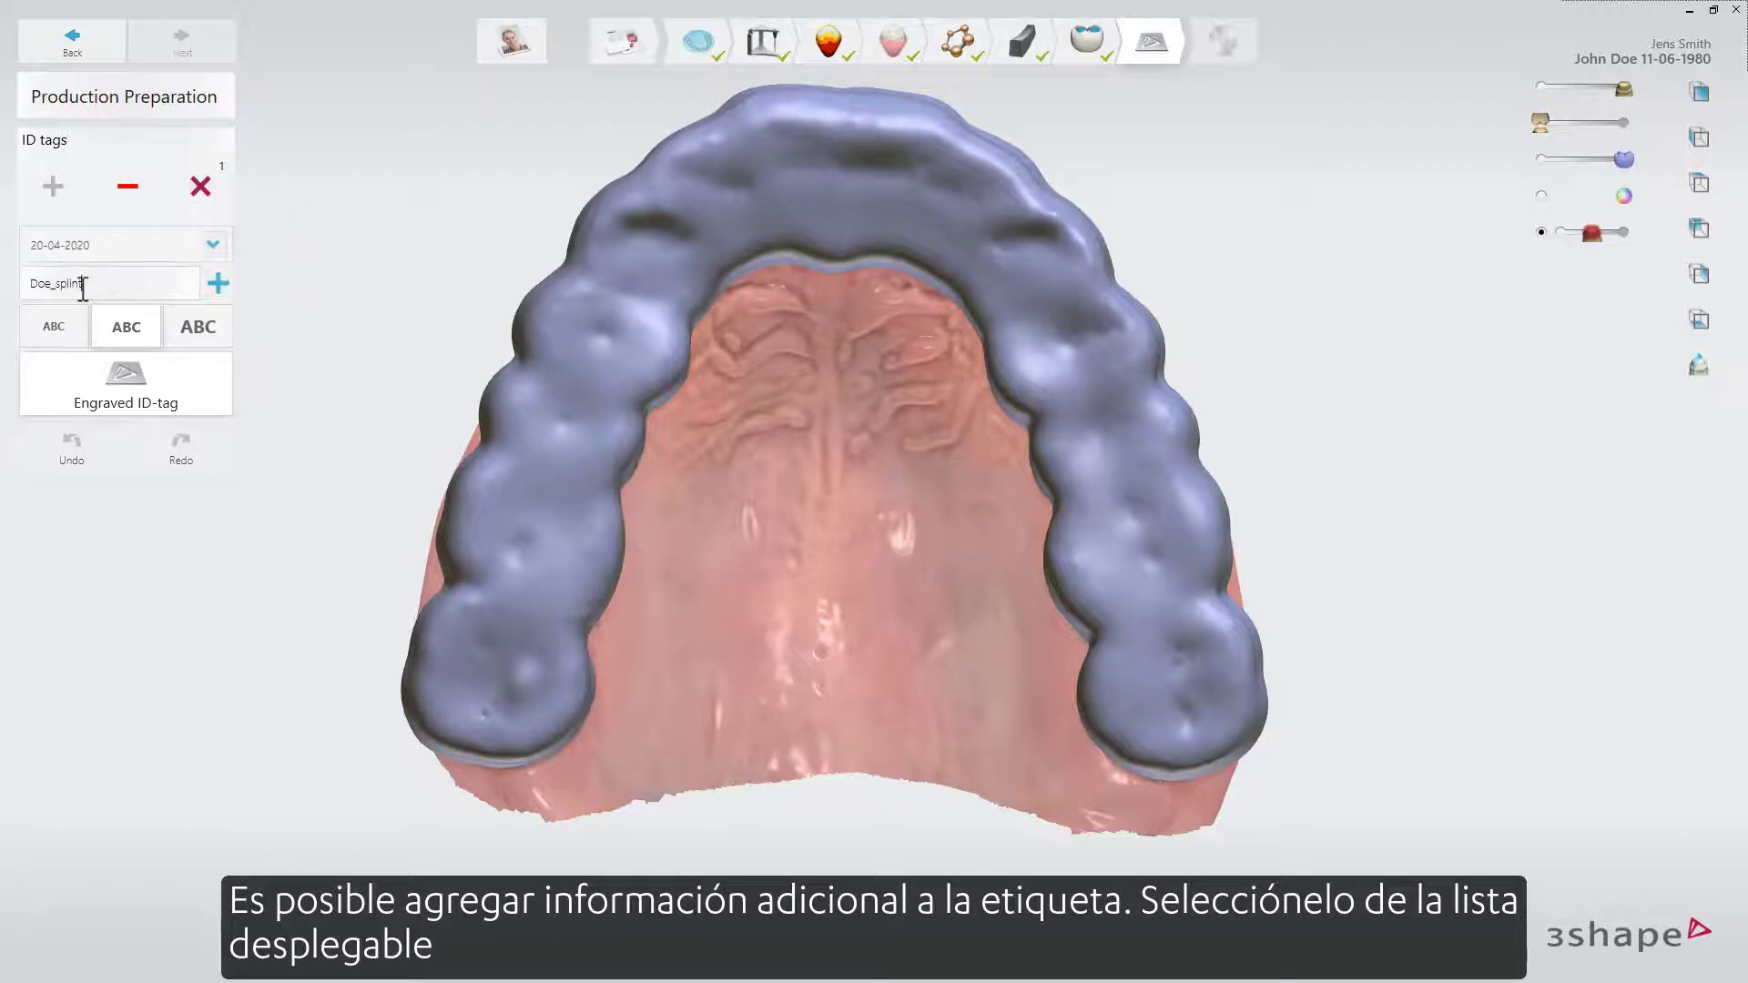
click(221, 244)
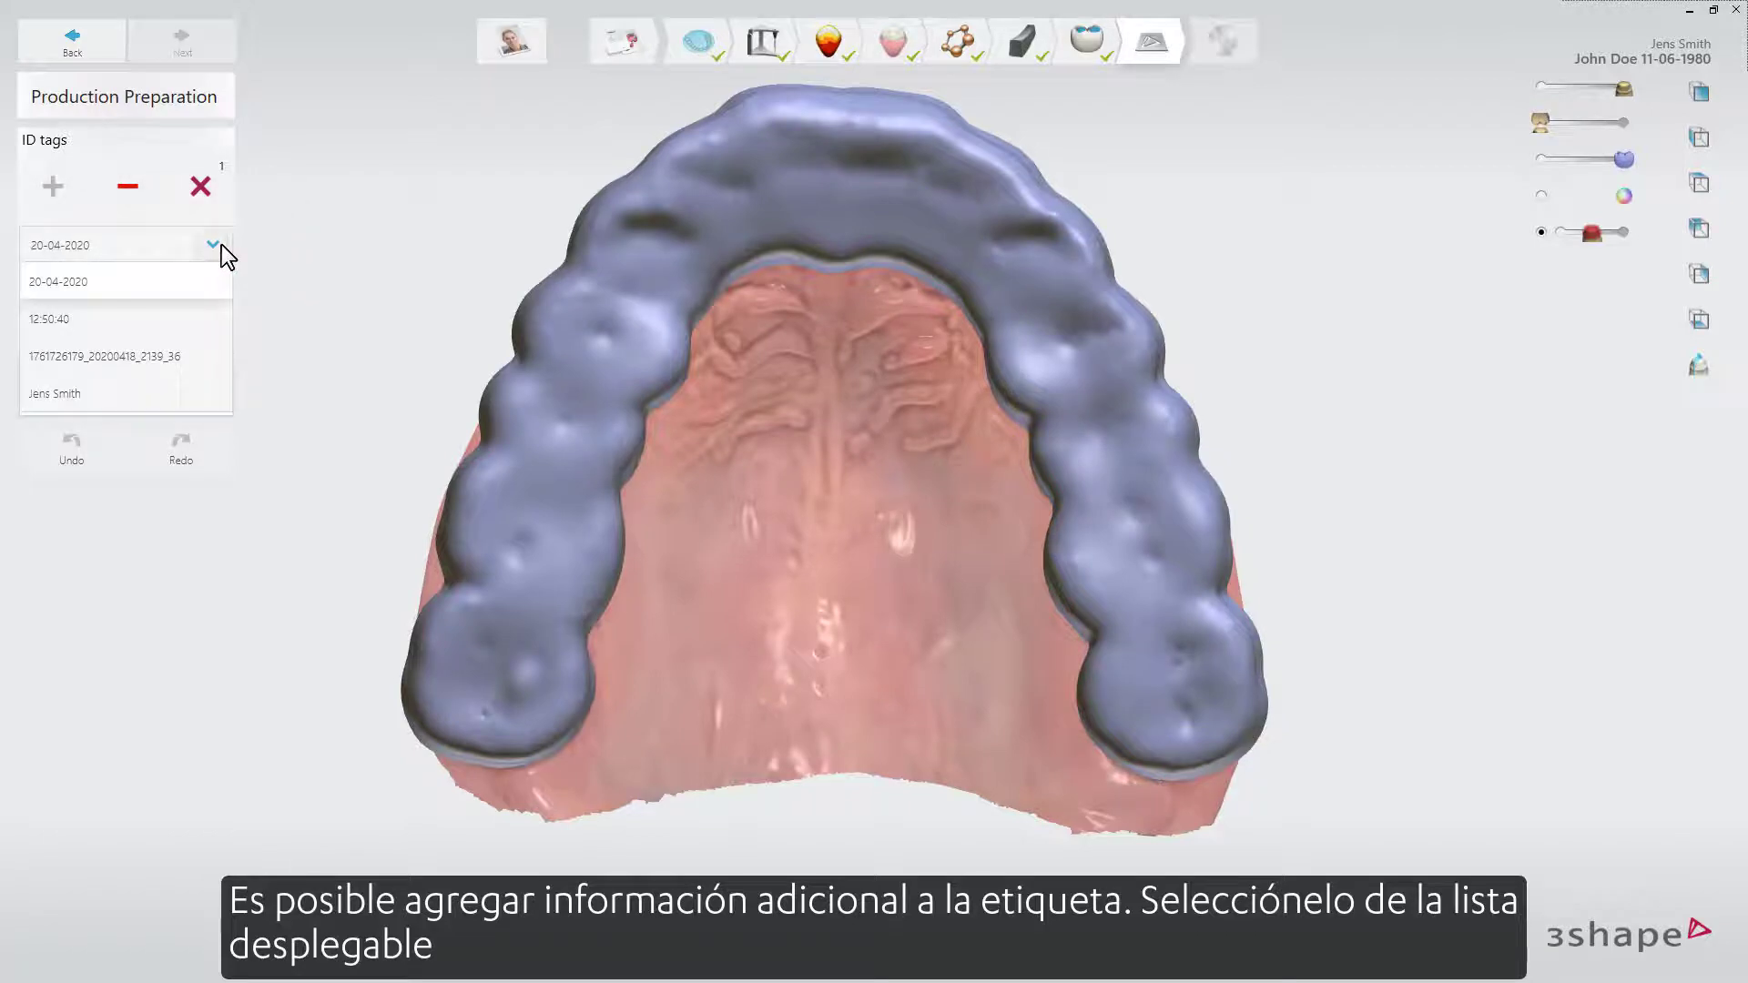
click(284, 235)
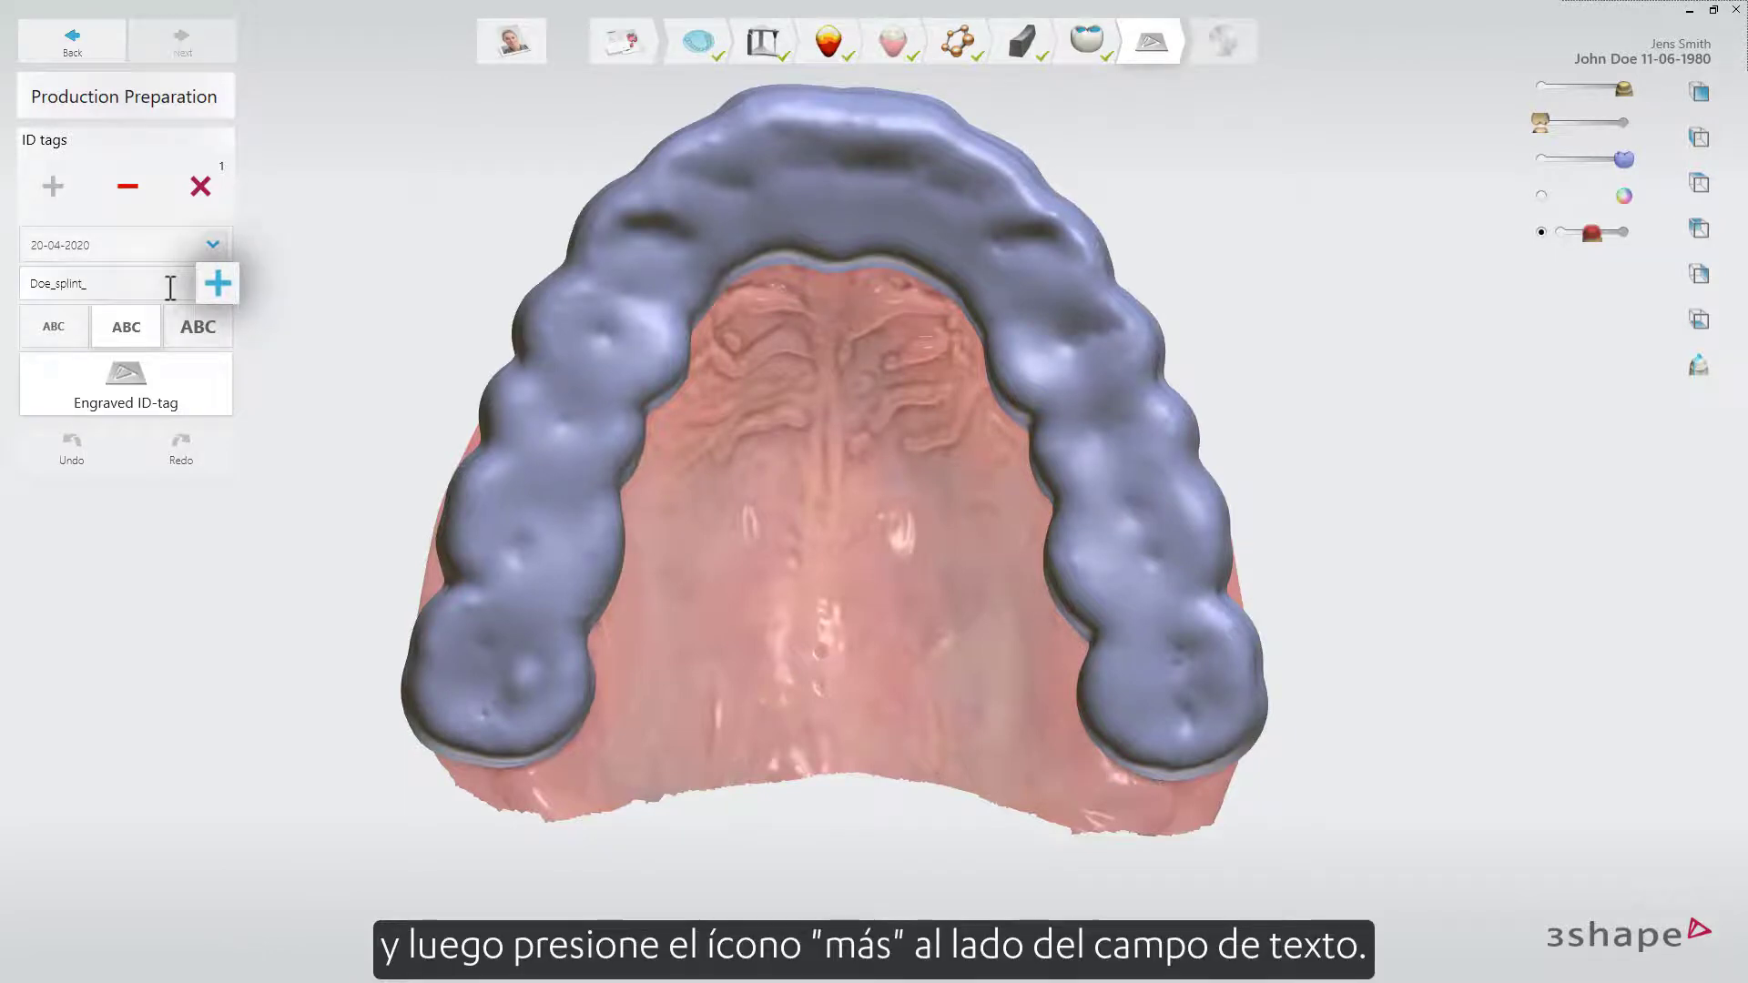
click(221, 290)
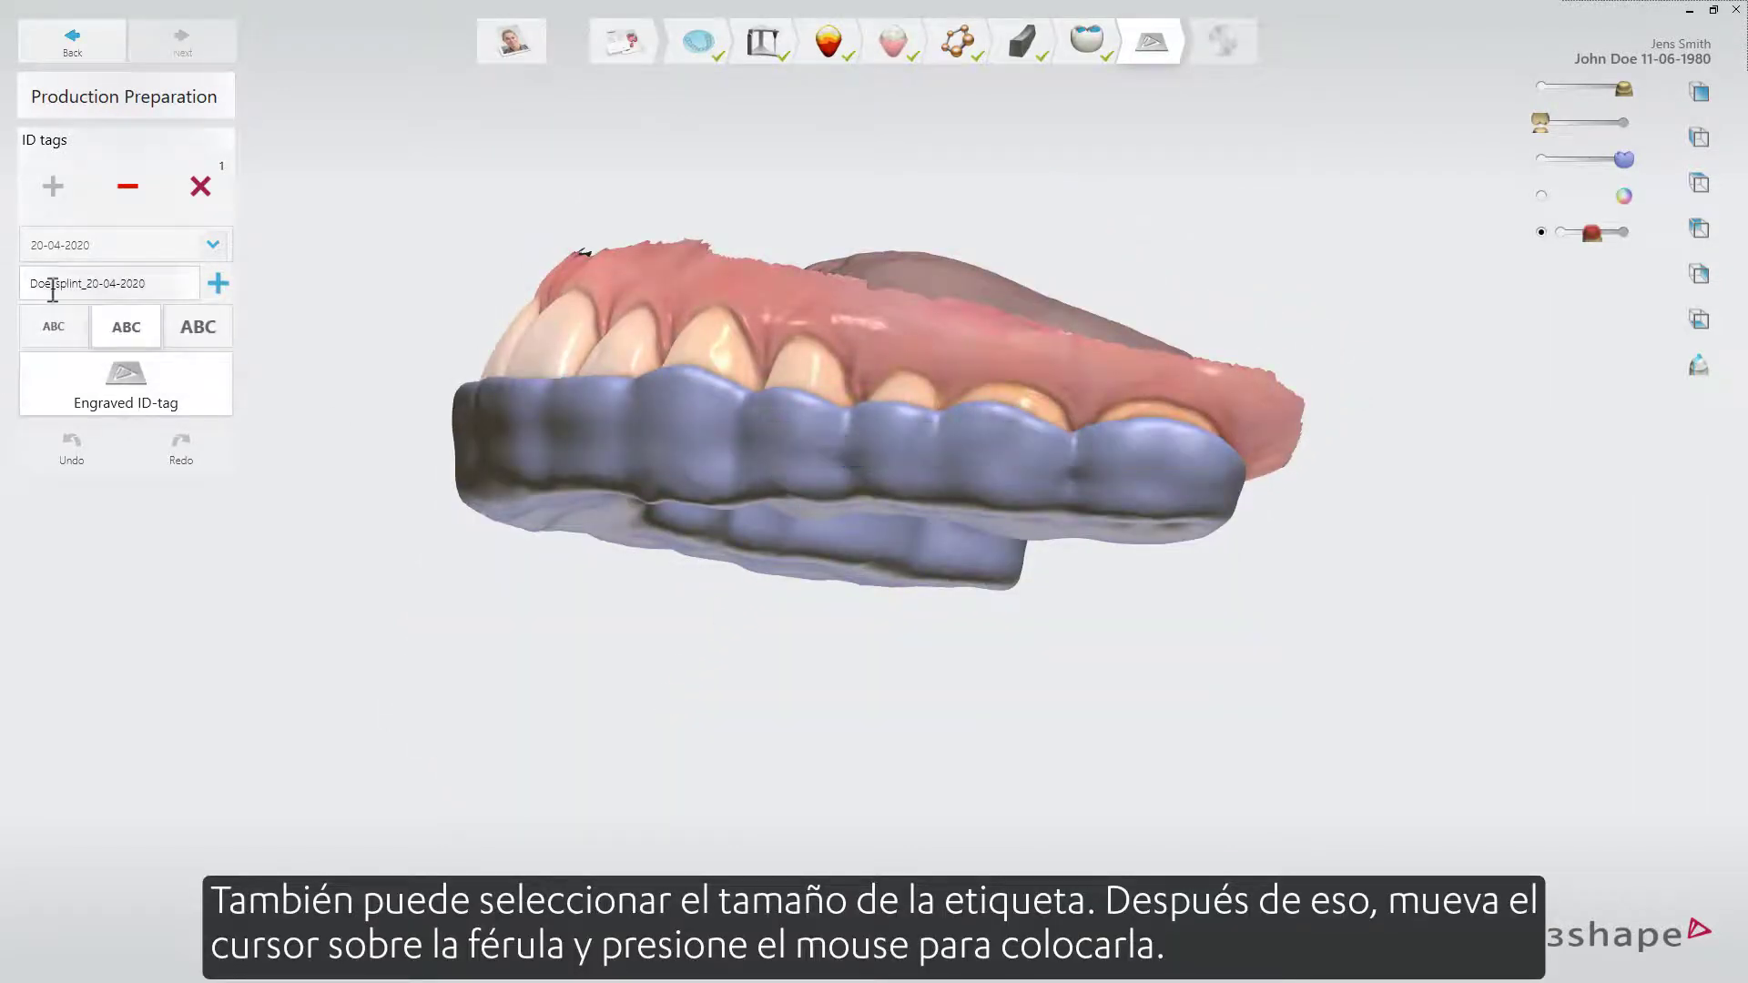
Give the tag the smallest ABC size, place it on the splint's outer side, and engrave it
click(32, 329)
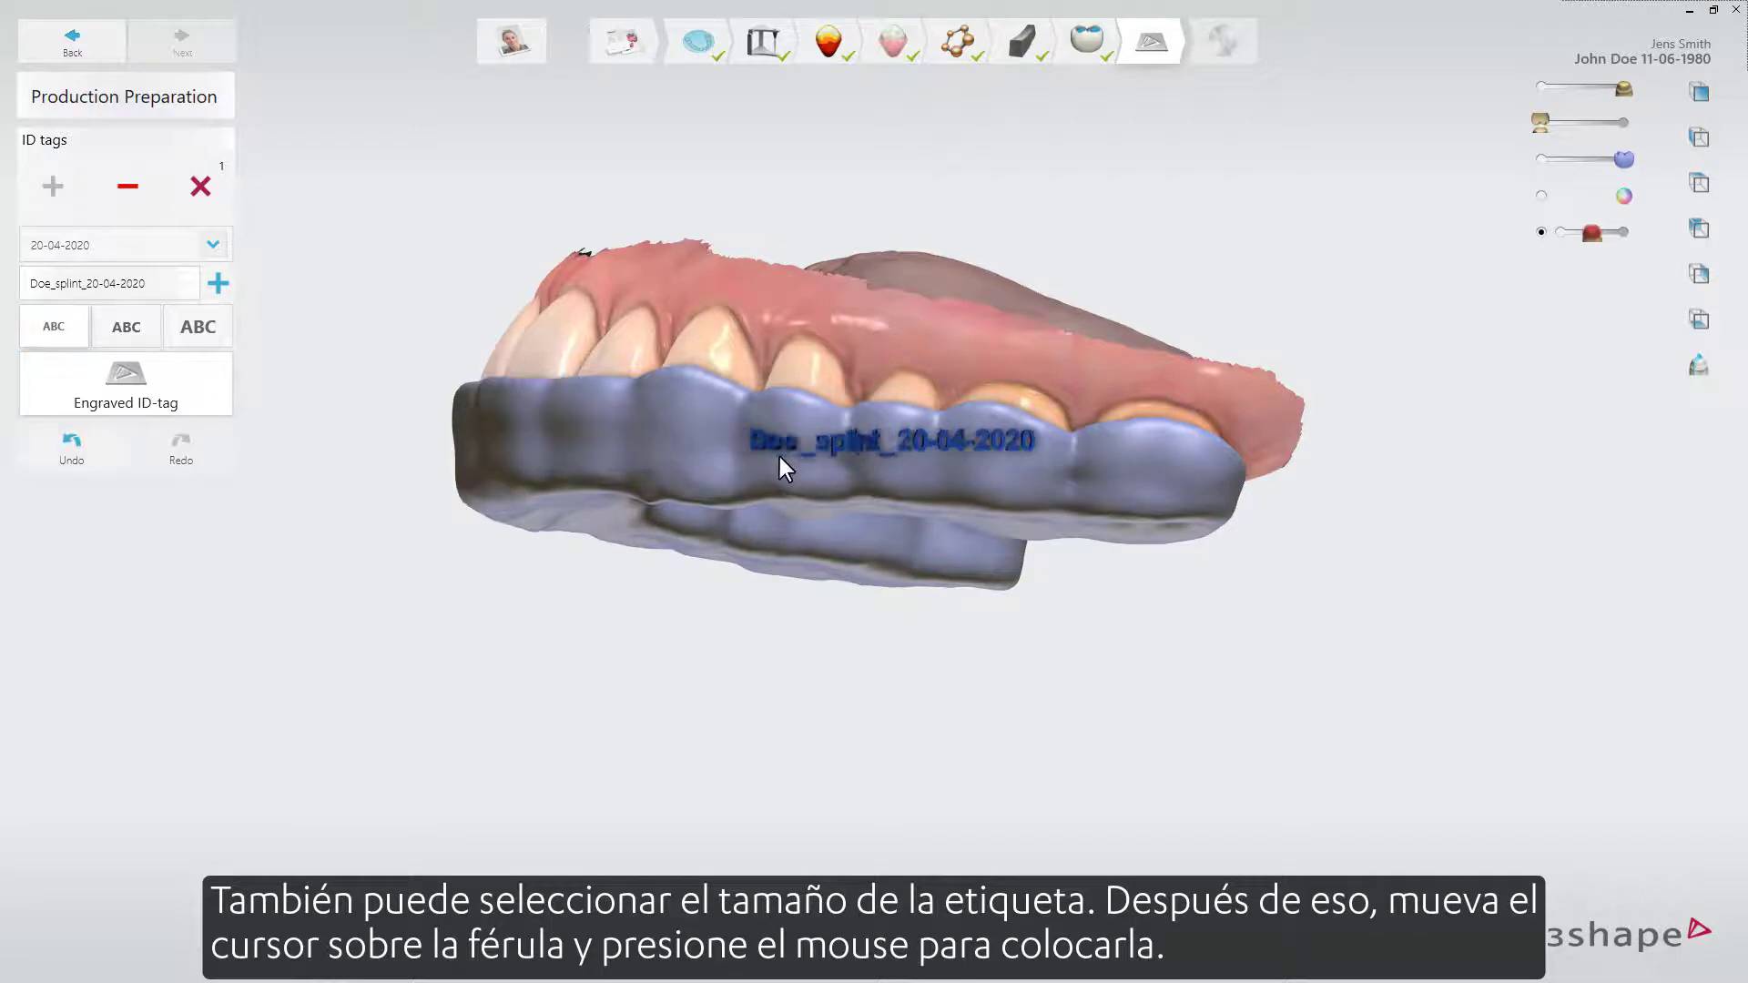
click(845, 468)
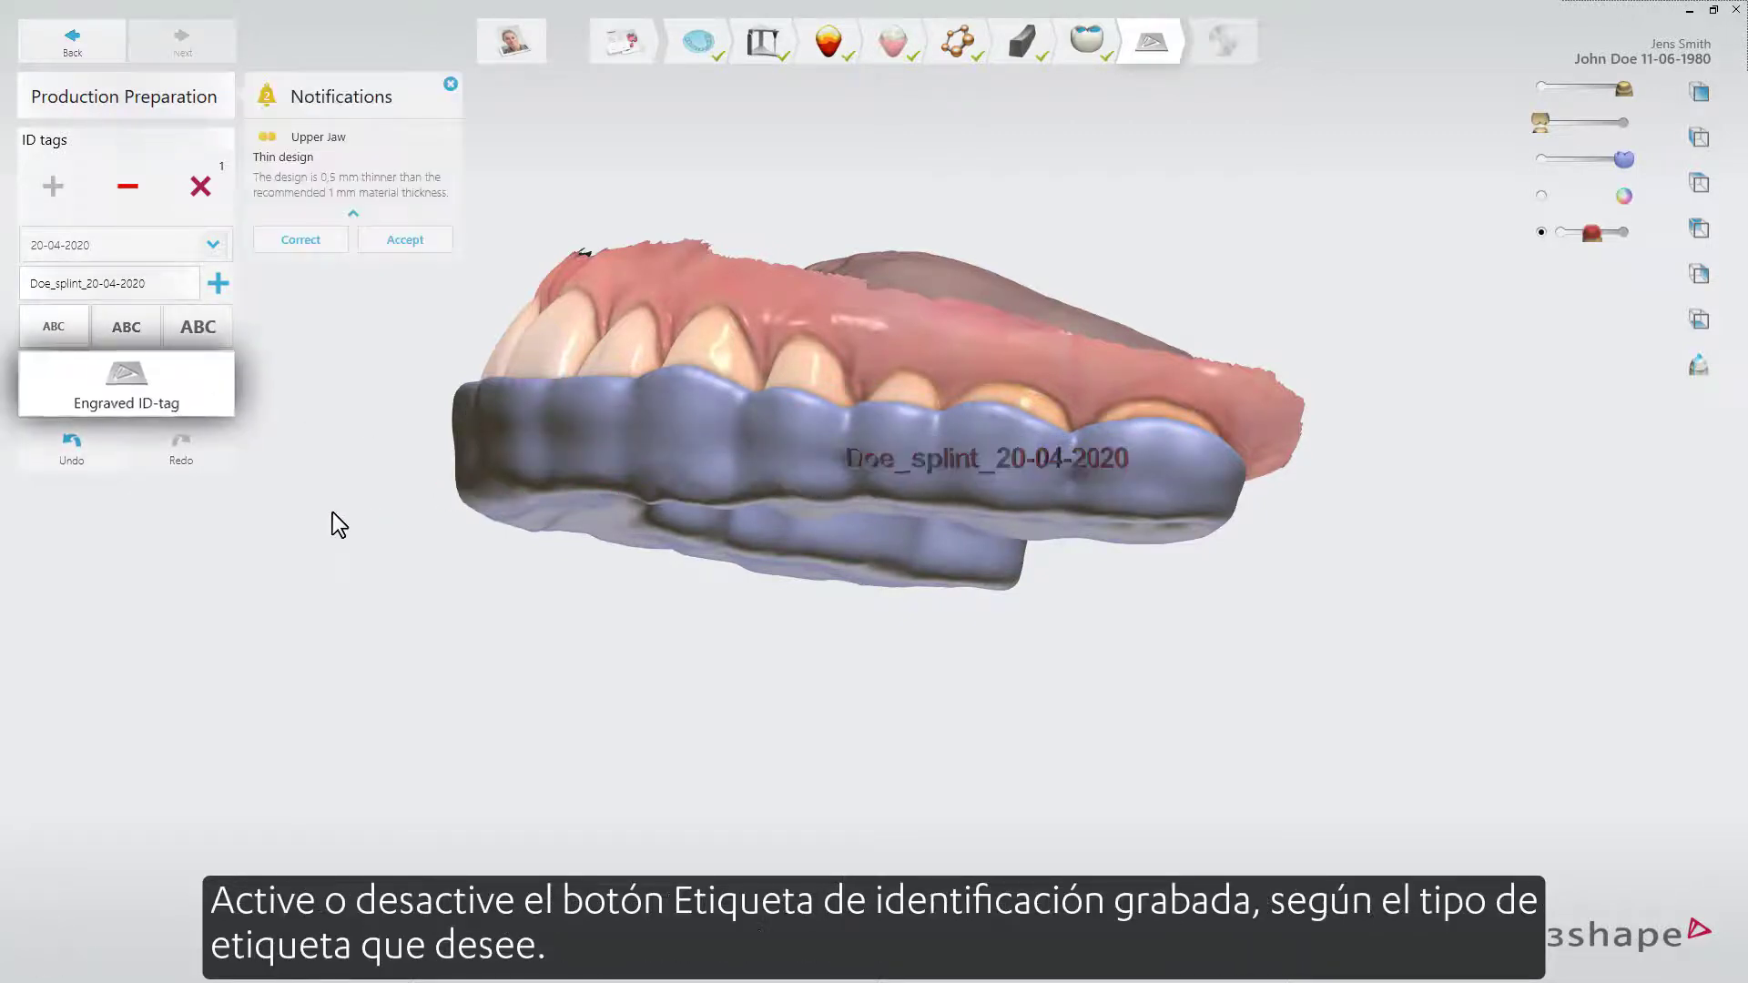
click(219, 408)
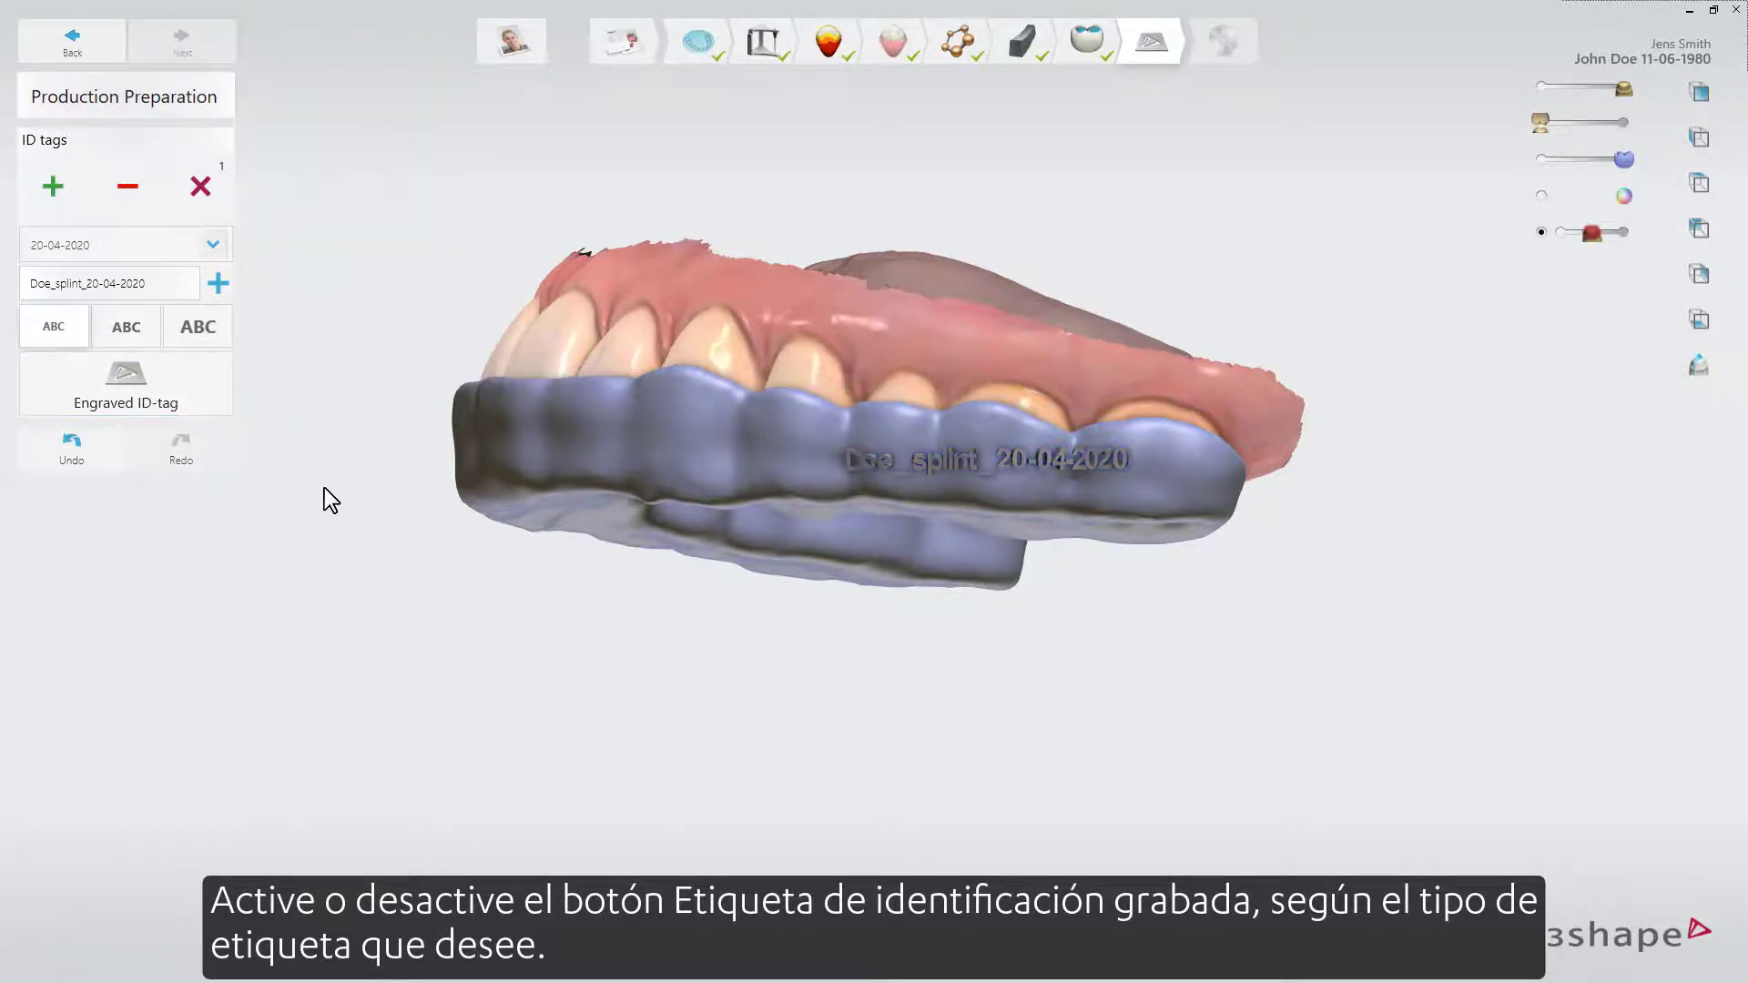
right_drag(854, 441, 221, 404)
right_drag(908, 441, 621, 429)
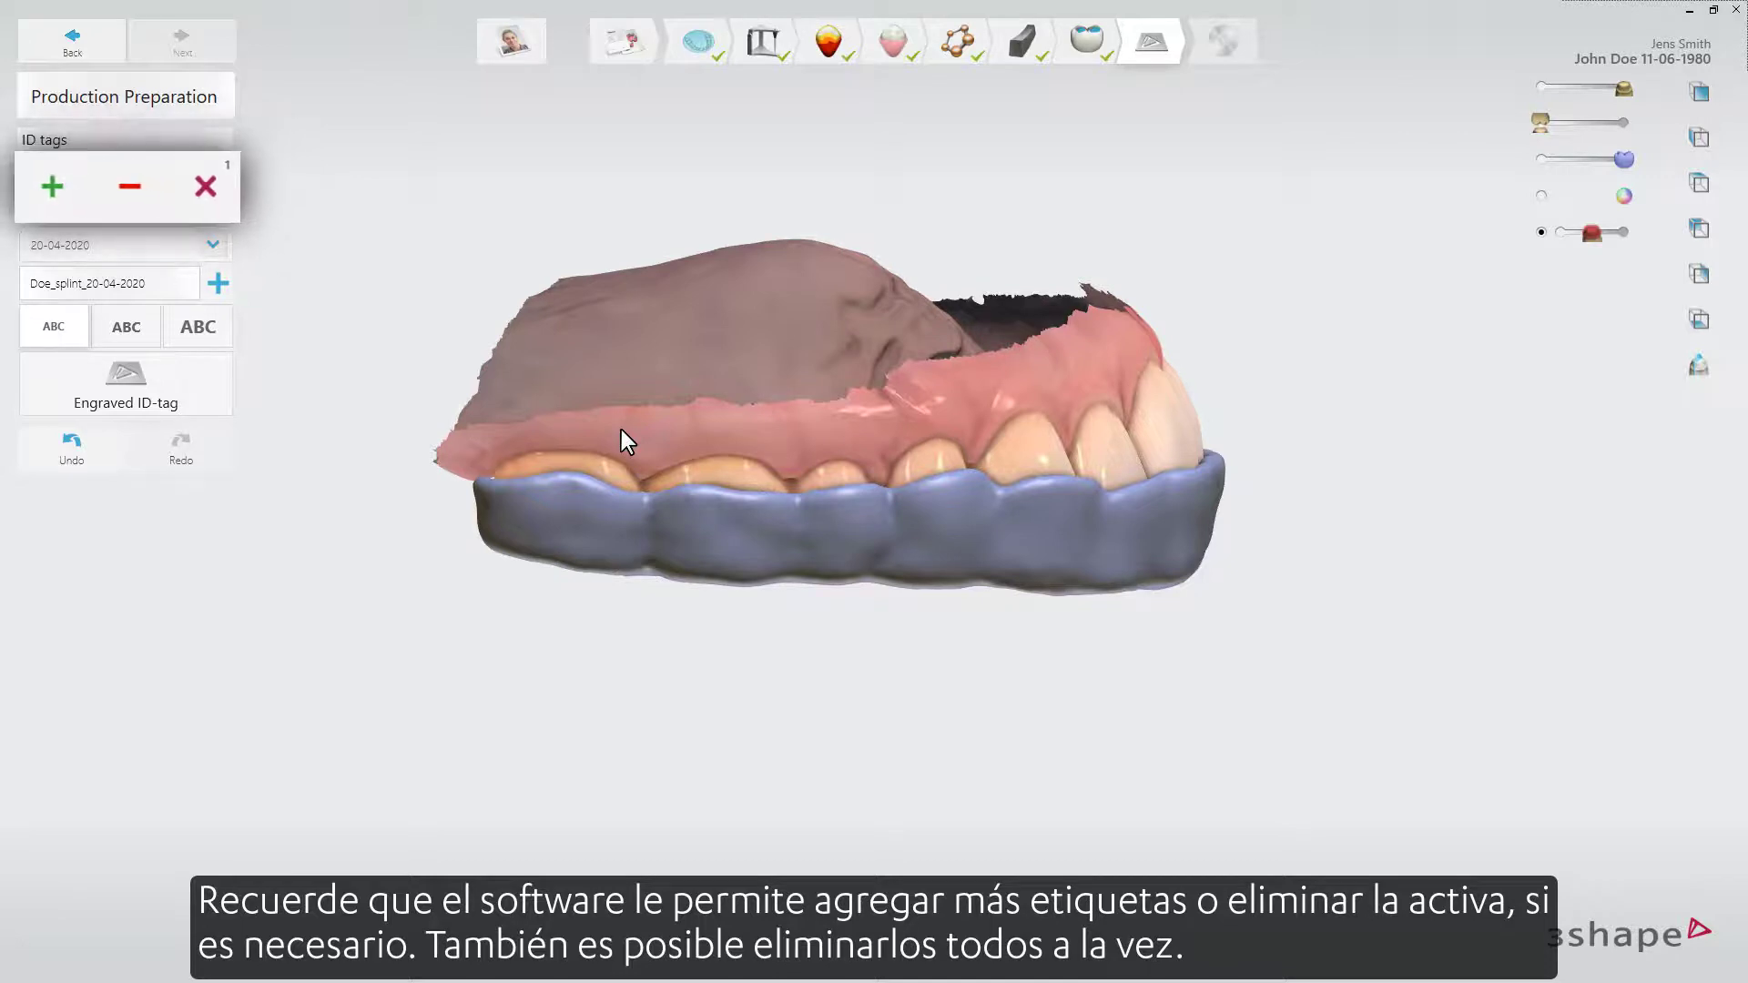
Place a second ID tag with the designer's name on the splint, then save the finished design
click(52, 186)
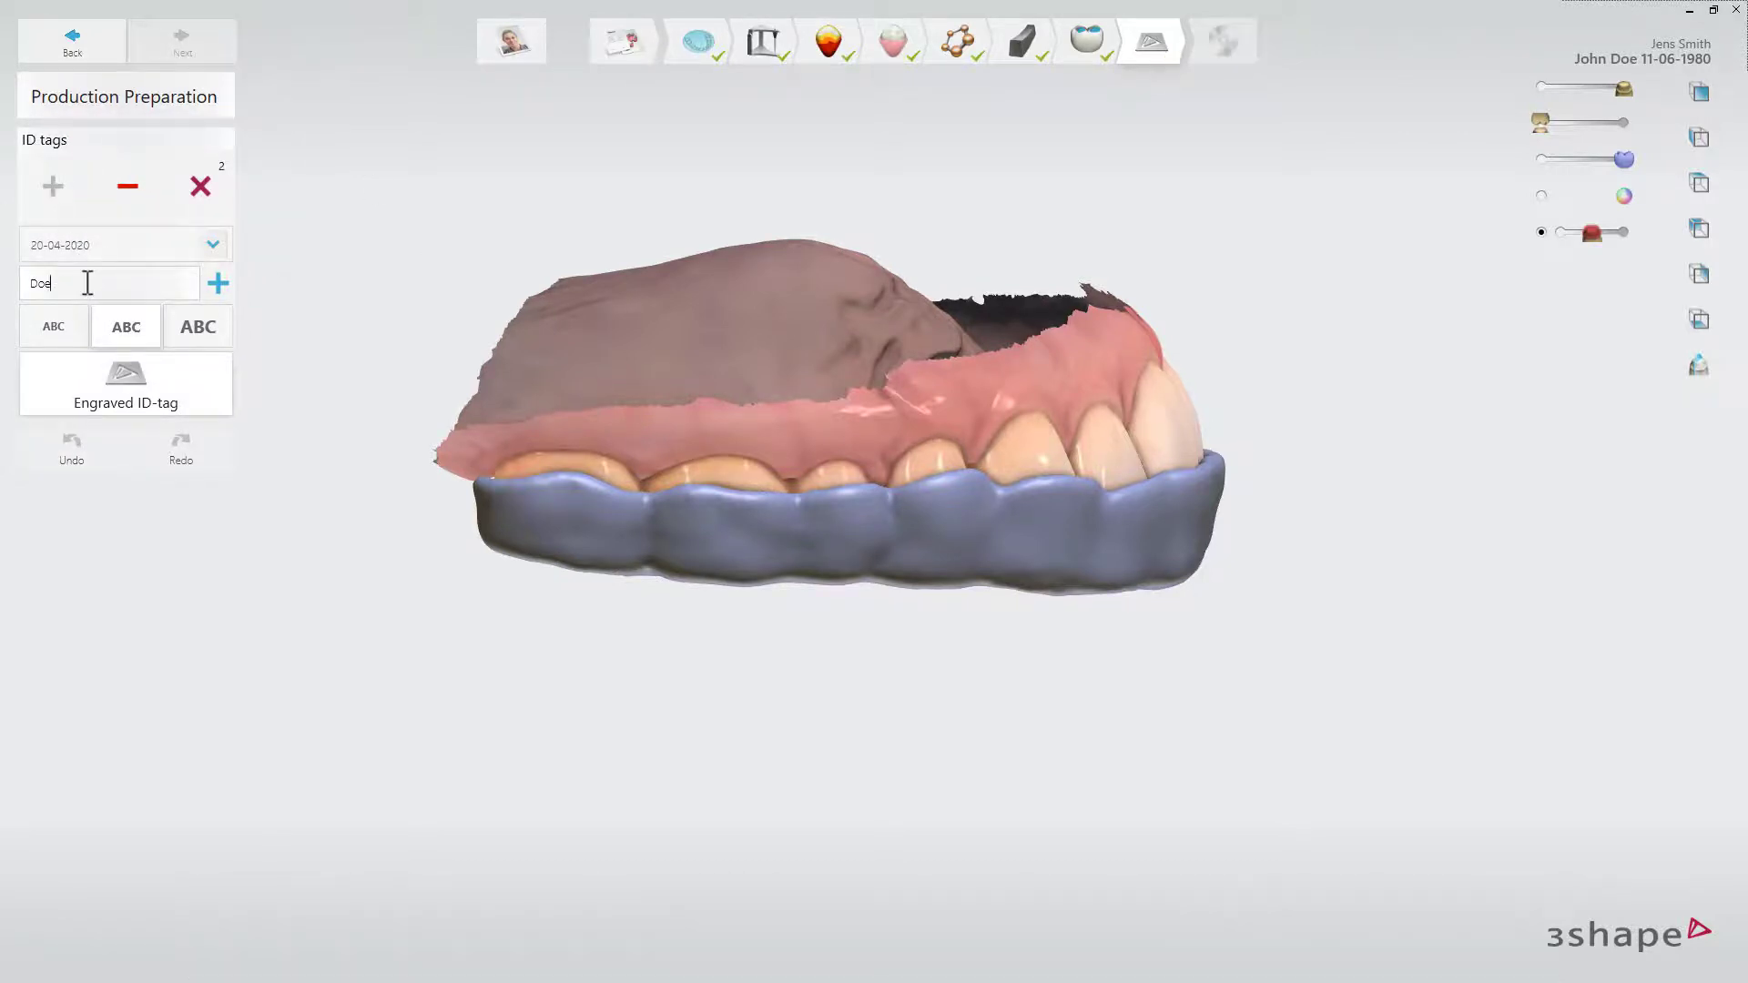
click(215, 246)
click(54, 393)
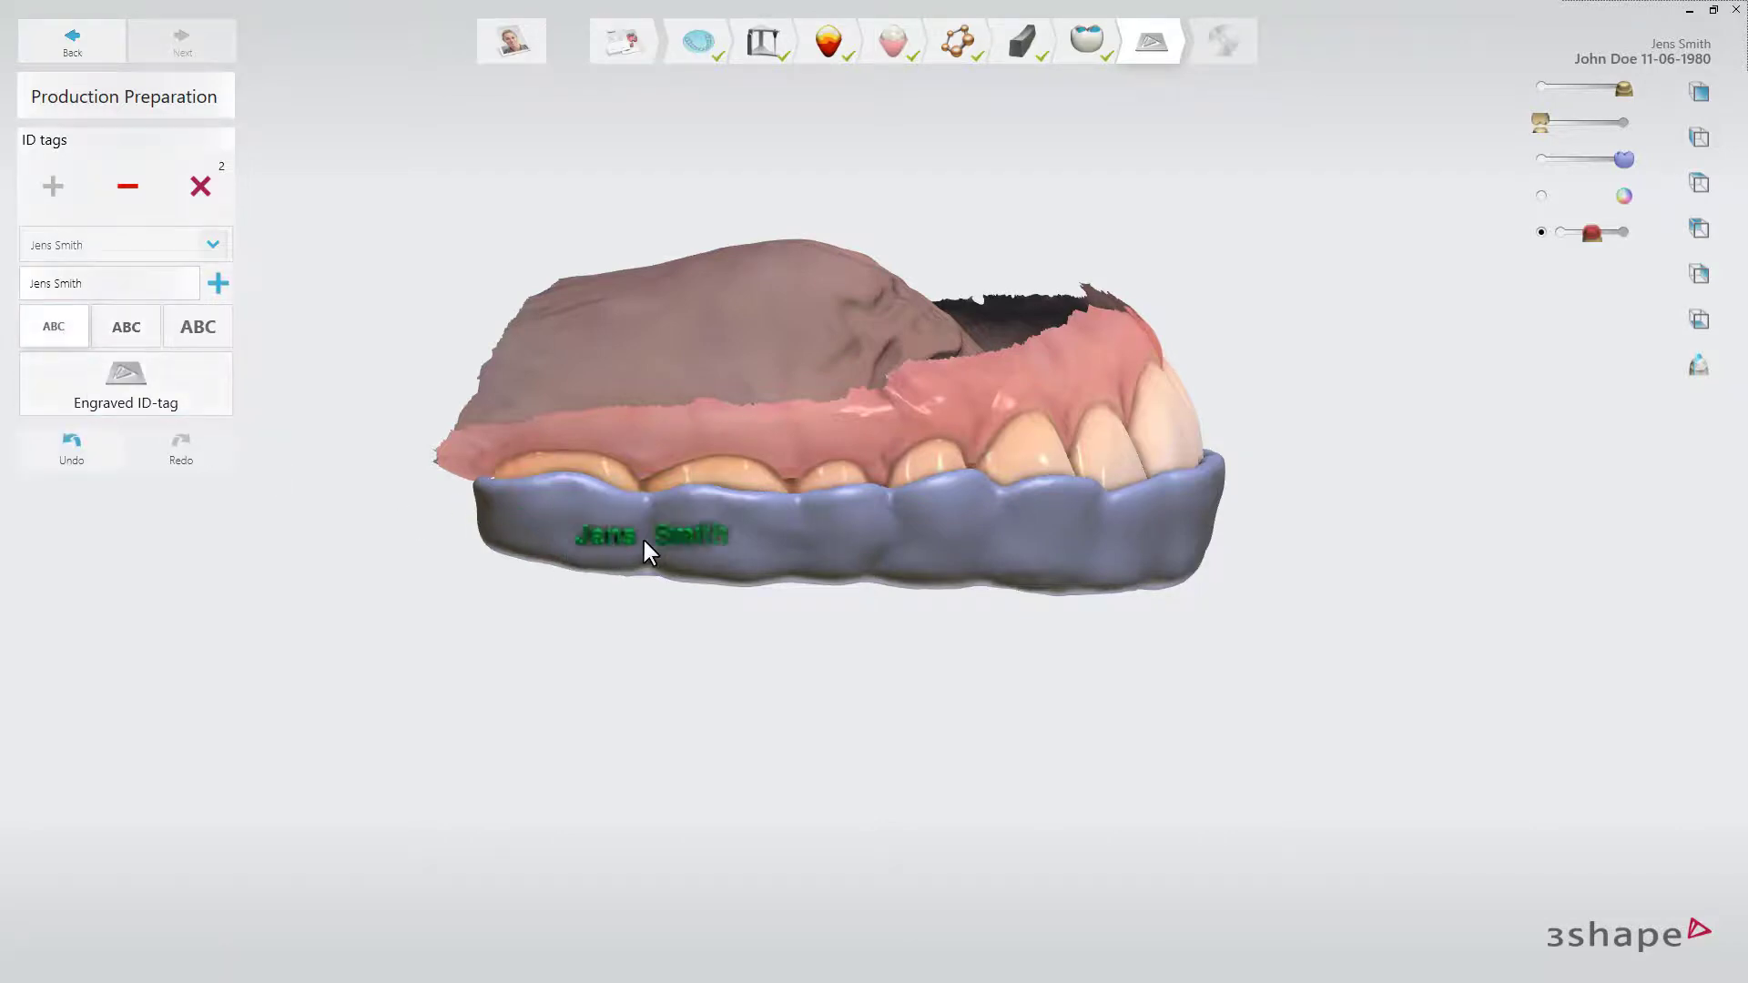
click(687, 538)
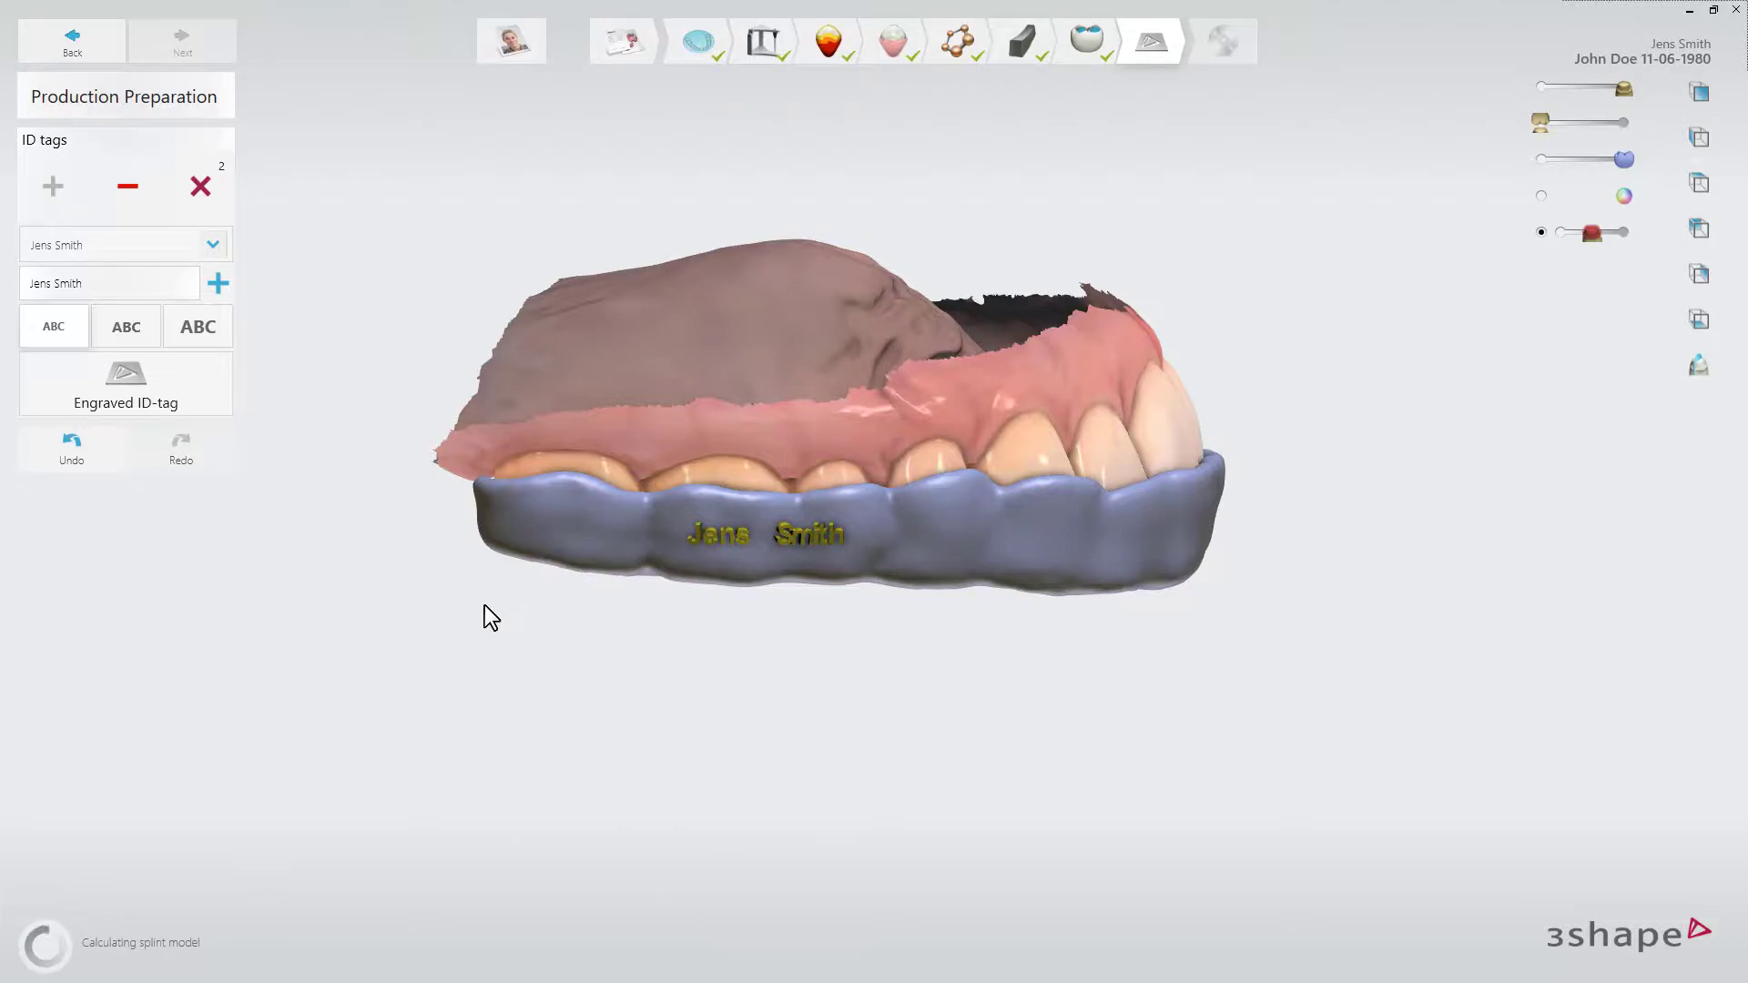
right_drag(1140, 353, 751, 374)
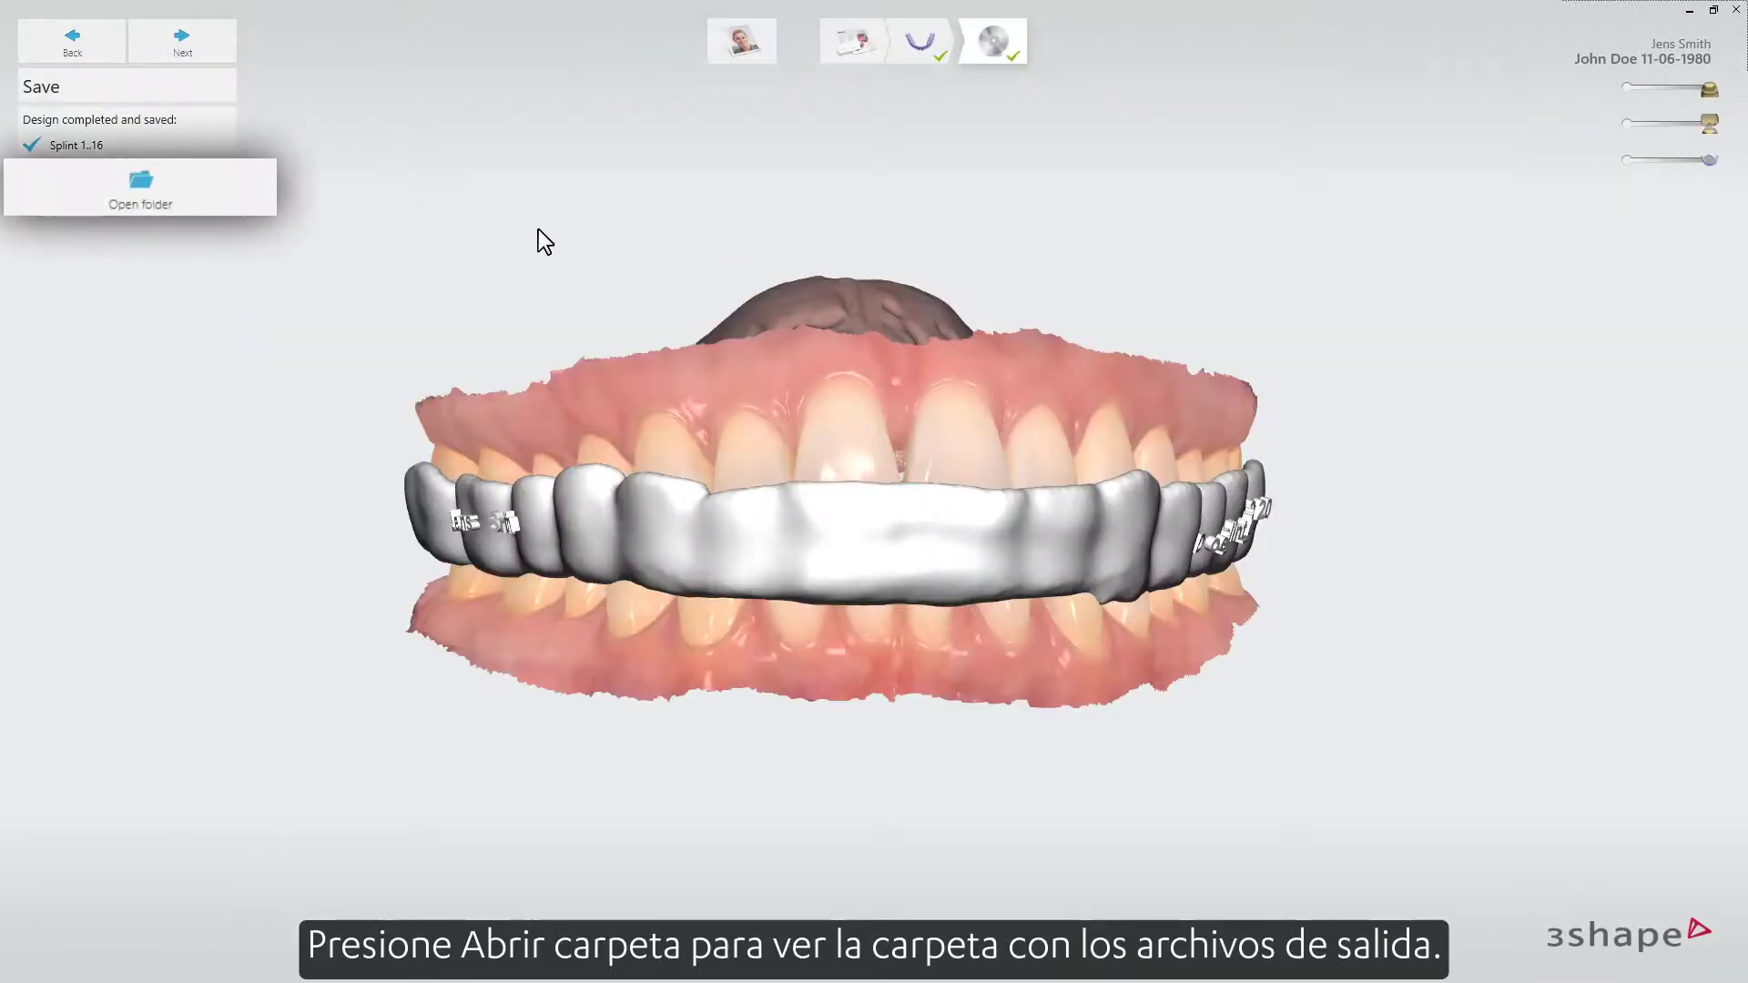
click(216, 187)
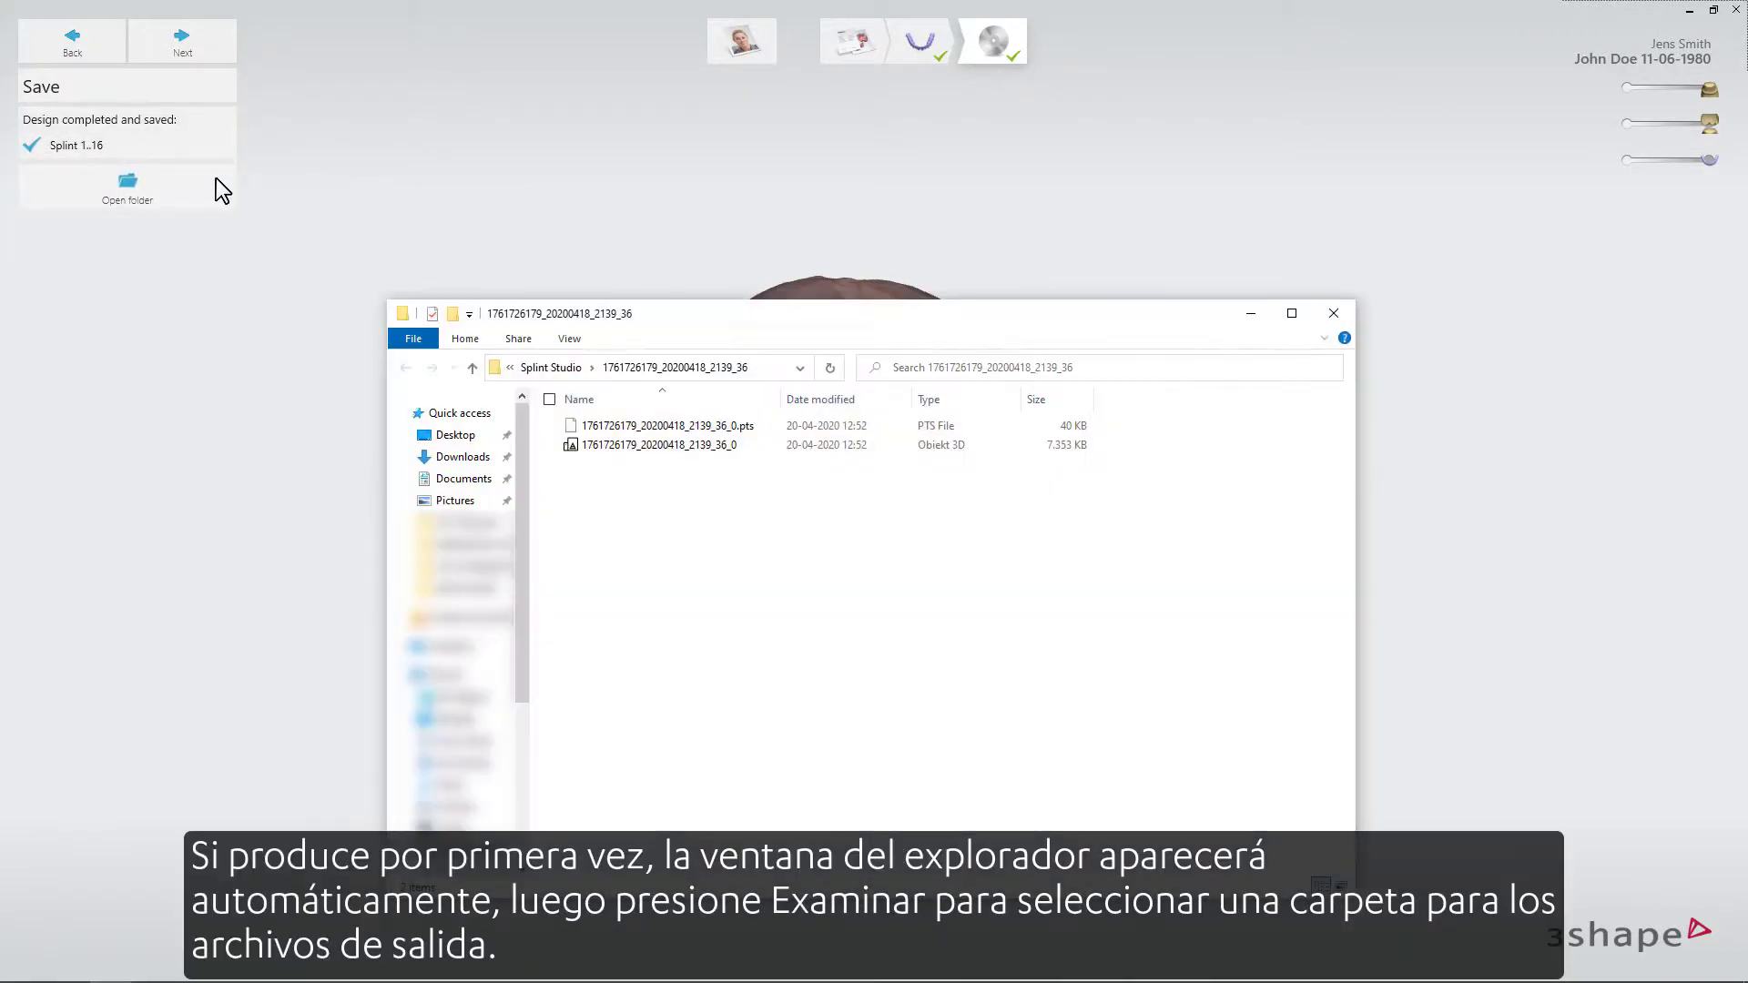